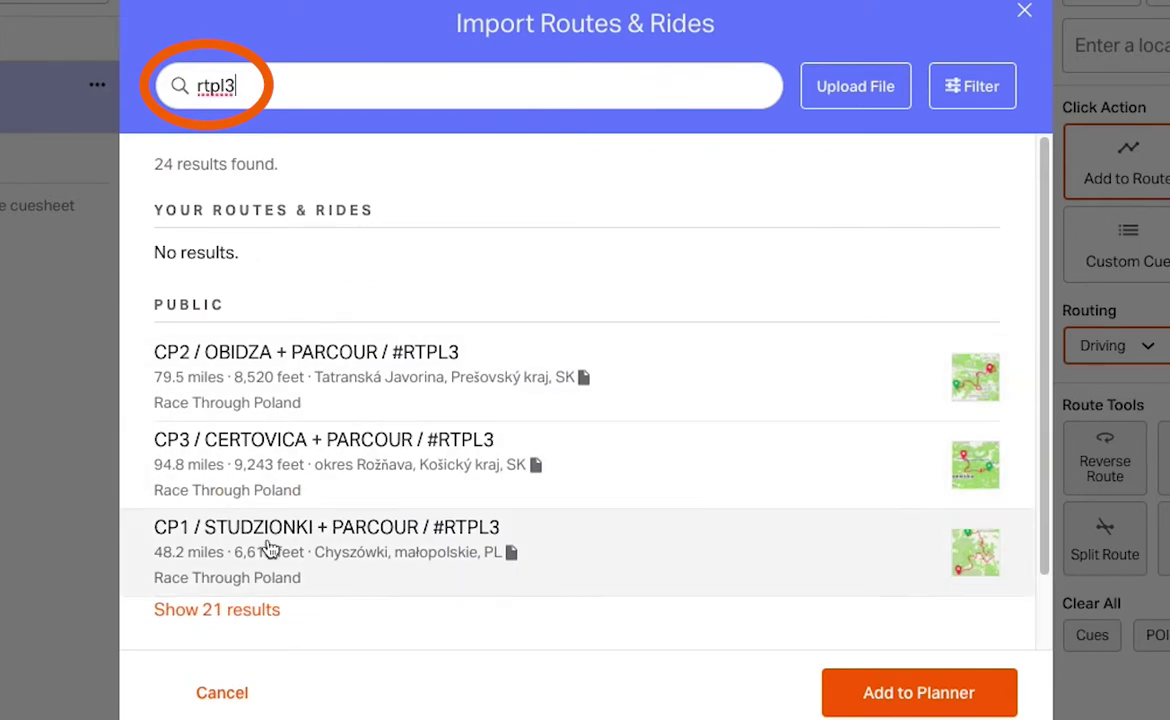
Show all public rtpl3 results and select the START / WROCLAW VELODROME + PARCOUR route by Race Through Poland
left_click(236, 612)
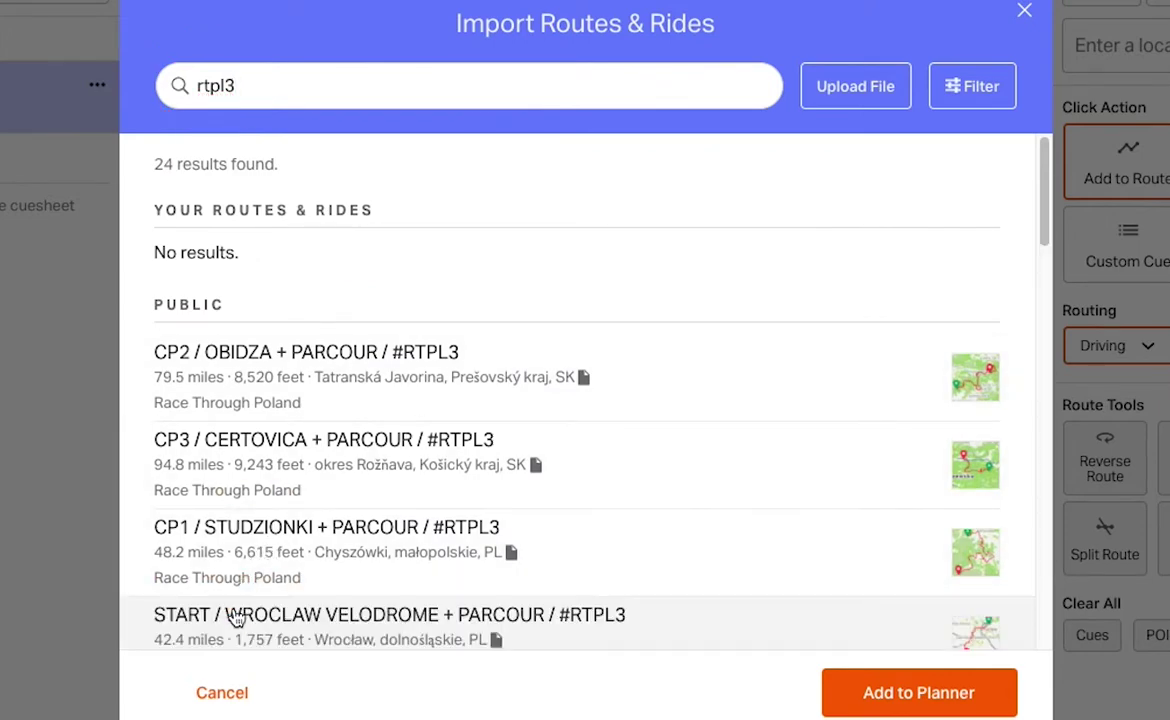
scroll(269, 397, "down", 3)
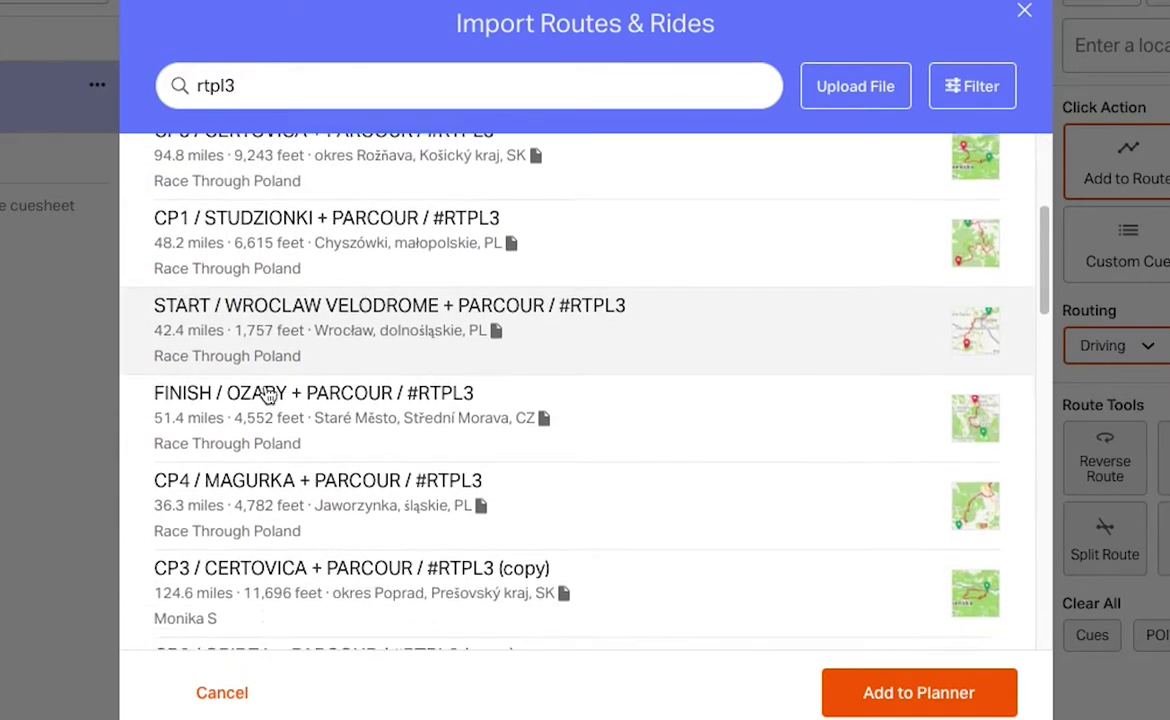
scroll(268, 393, "down", 1)
mouse_move(240, 462)
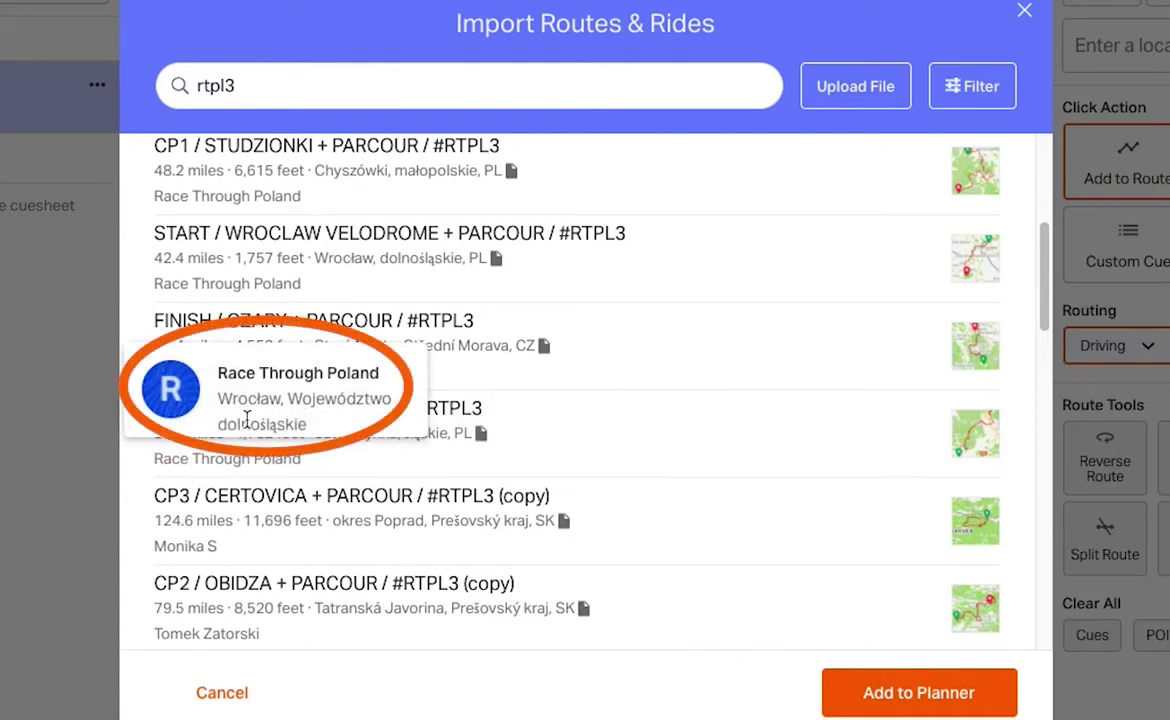
left_click(277, 251)
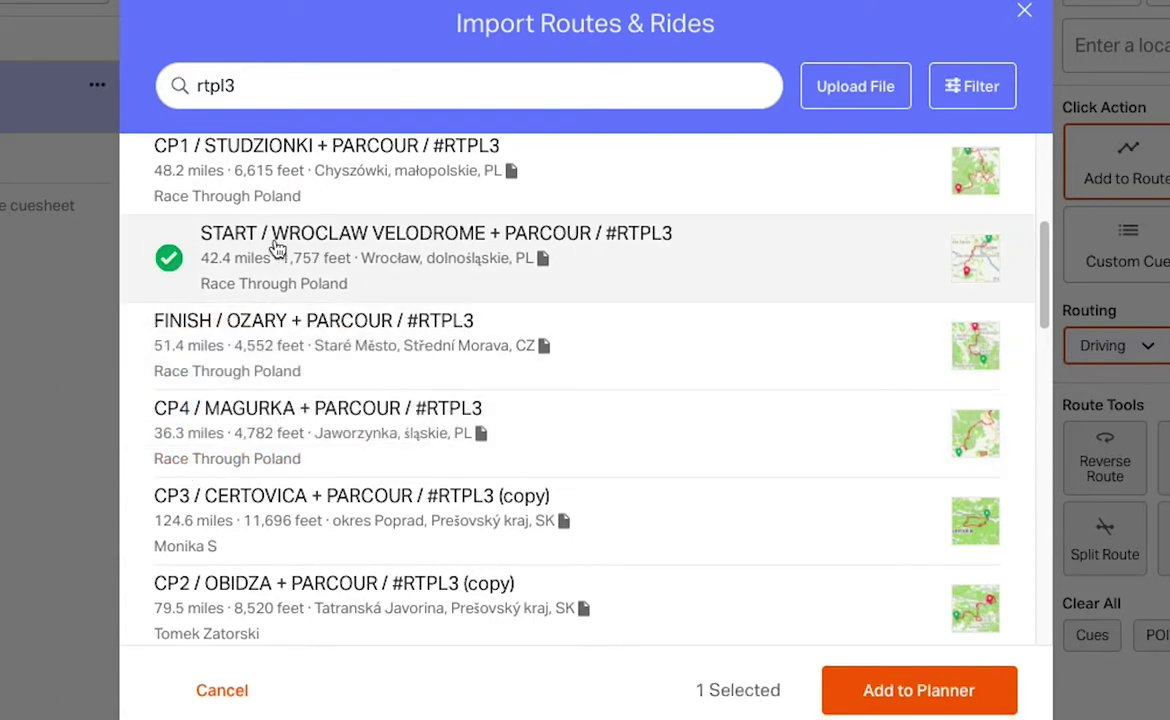
Add the Race Through Poland CP1 / STUDZIONKI, CP2 / OBIDZA and CP3 / CERTOVICA routes to the import selection
scroll(275, 260, "up", 2)
left_click(265, 287)
scroll(265, 287, "up", 3)
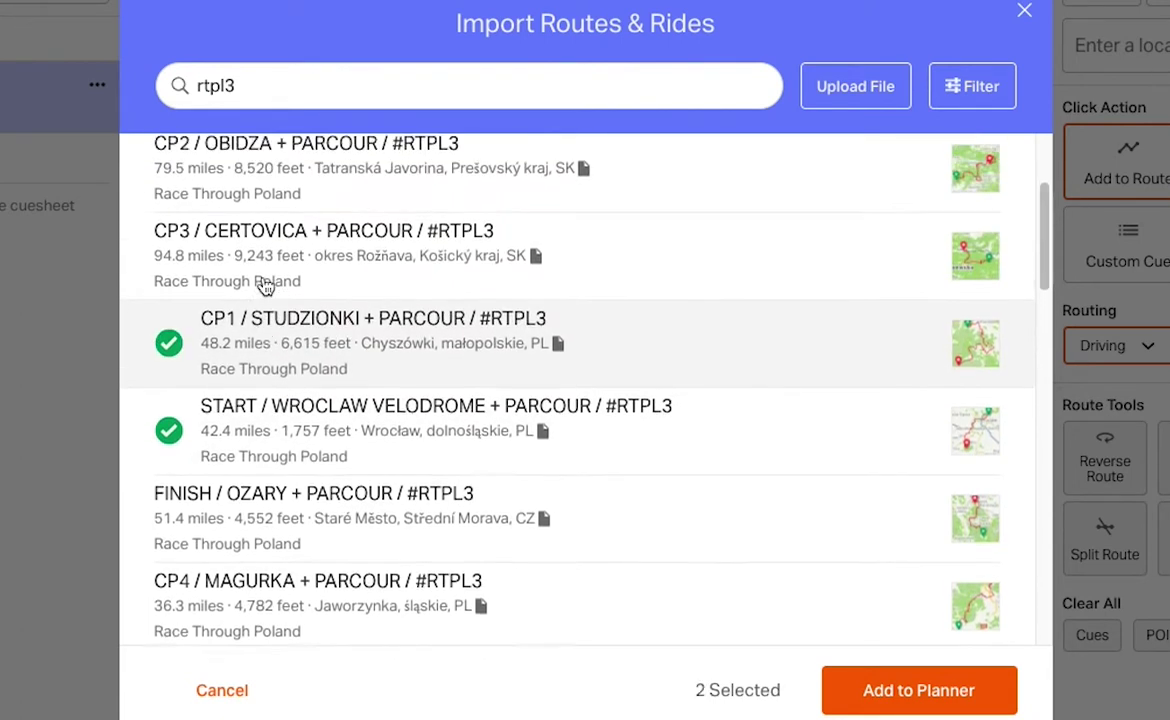
left_click(260, 313)
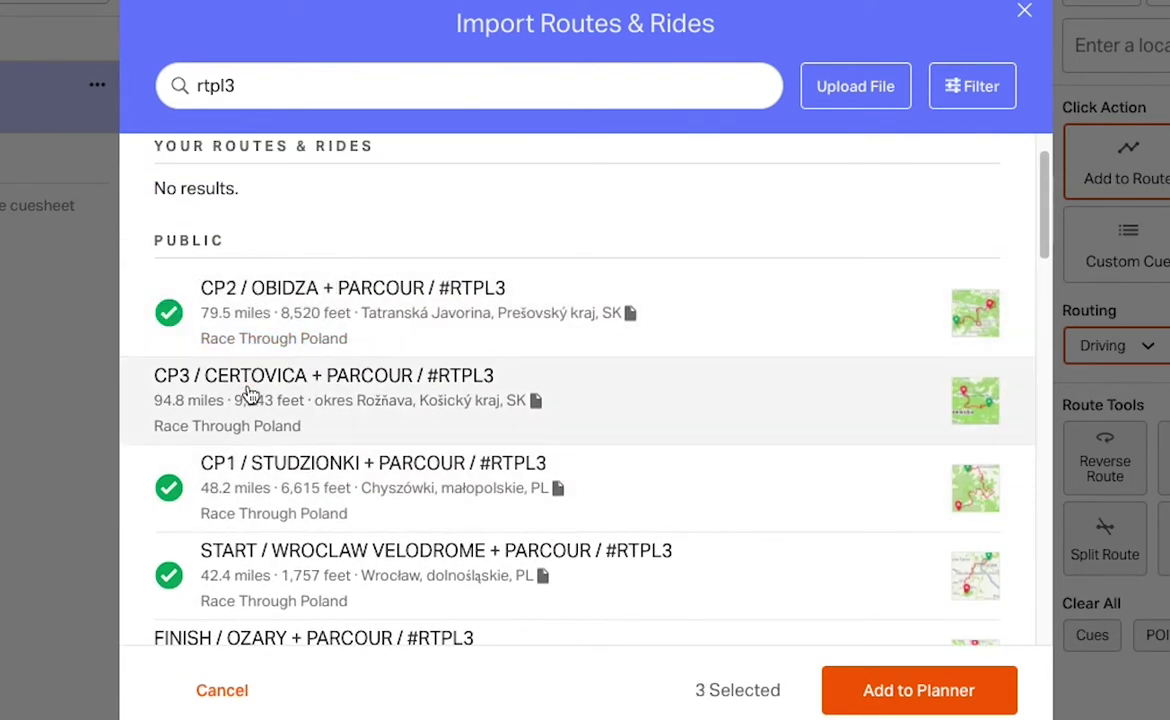
left_click(255, 397)
Select the original CP4 / MAGURKA and FINISH / OZARY routes as well, and add the whole selection to the planner
scroll(250, 395, "down", 5)
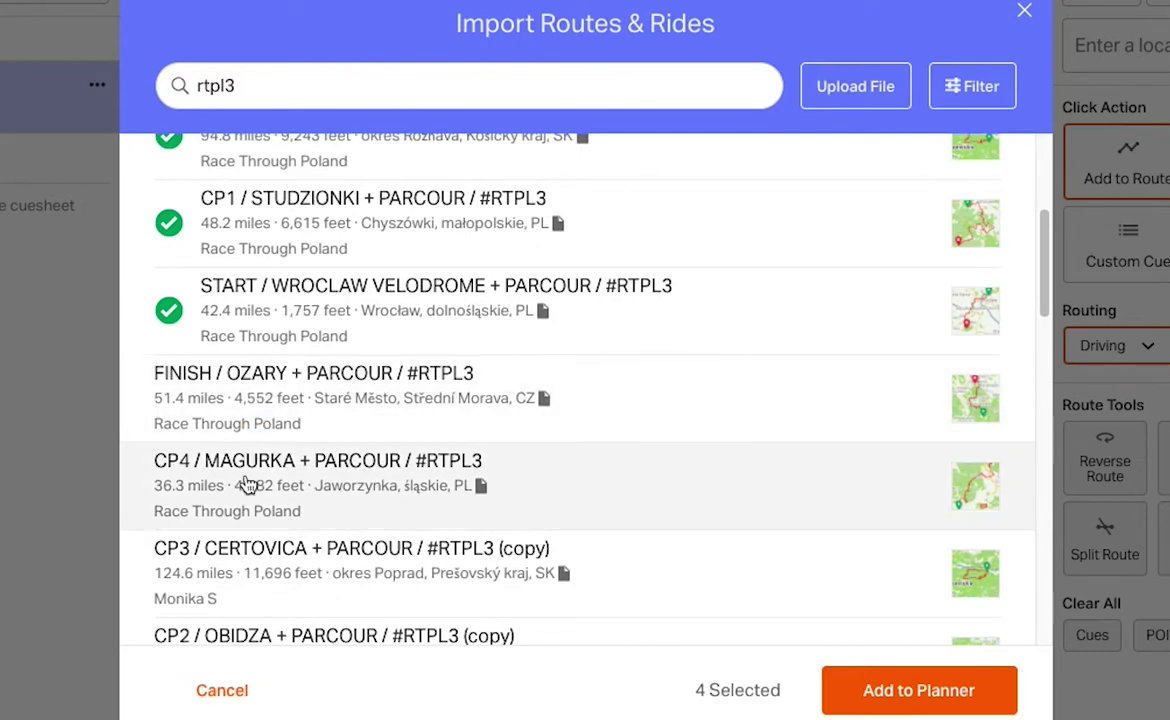
left_click(248, 486)
left_click(256, 400)
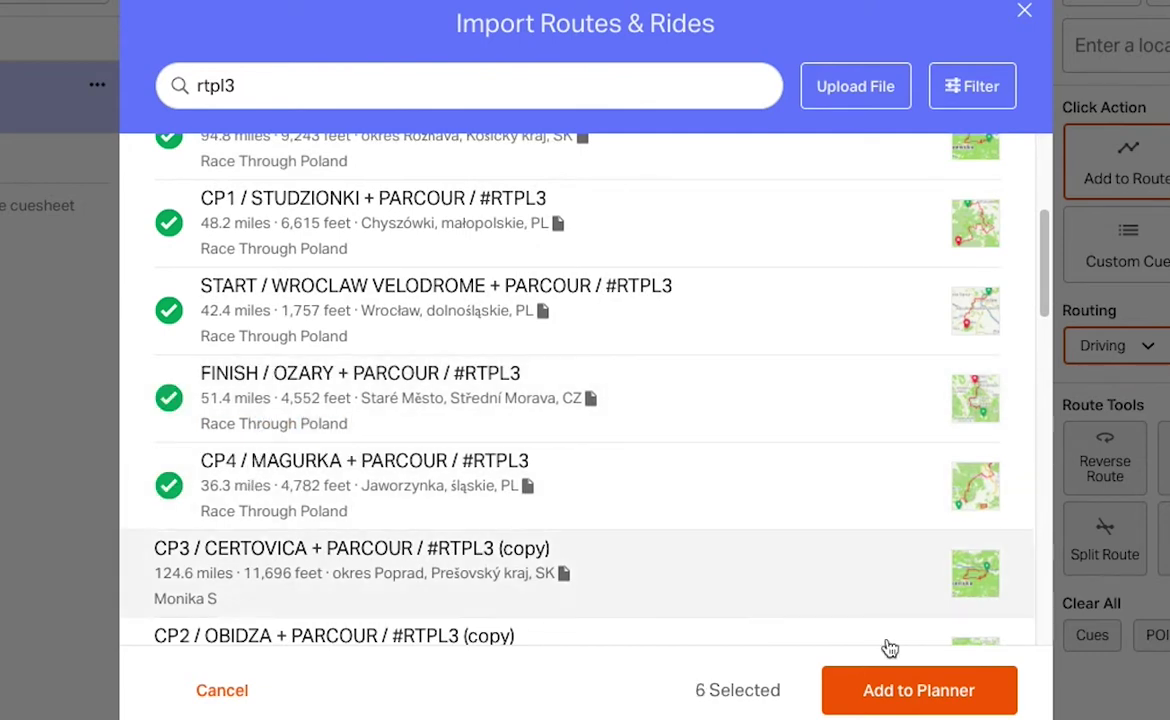
left_click(928, 690)
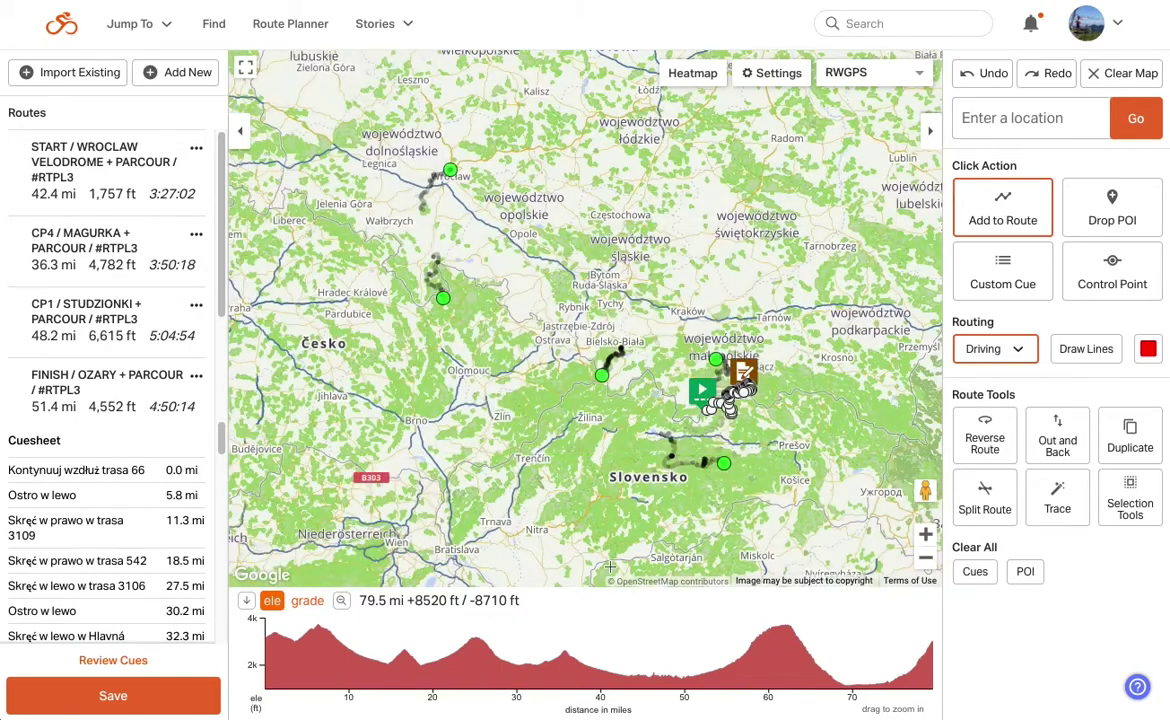
View the imported START, CP4 and CP1 routes one after another on the map, returning to START / WROCLAW VELODROME
left_click(92, 167)
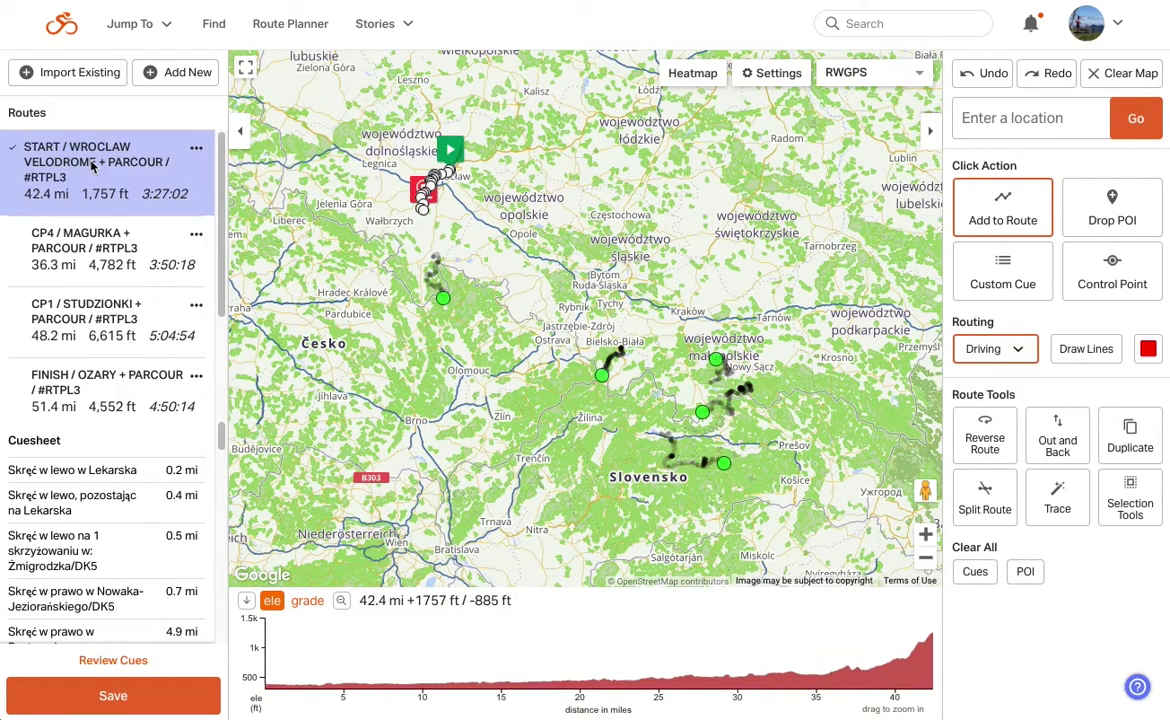
left_click(87, 240)
left_click(97, 336)
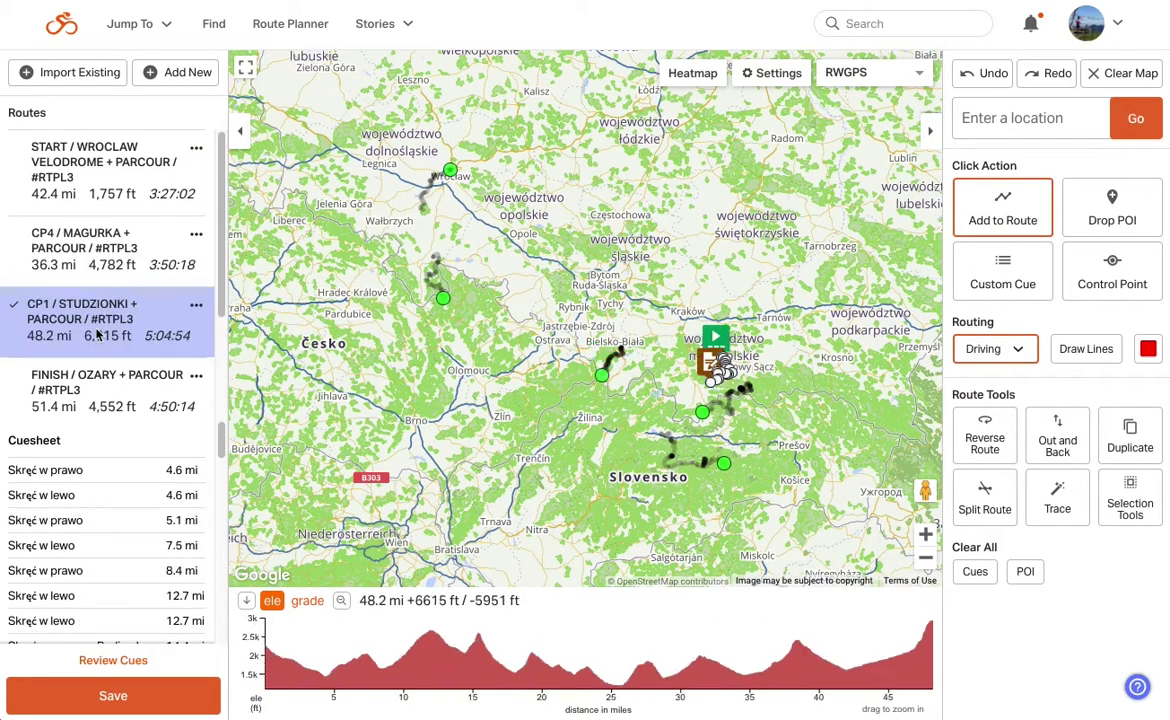
left_click(88, 180)
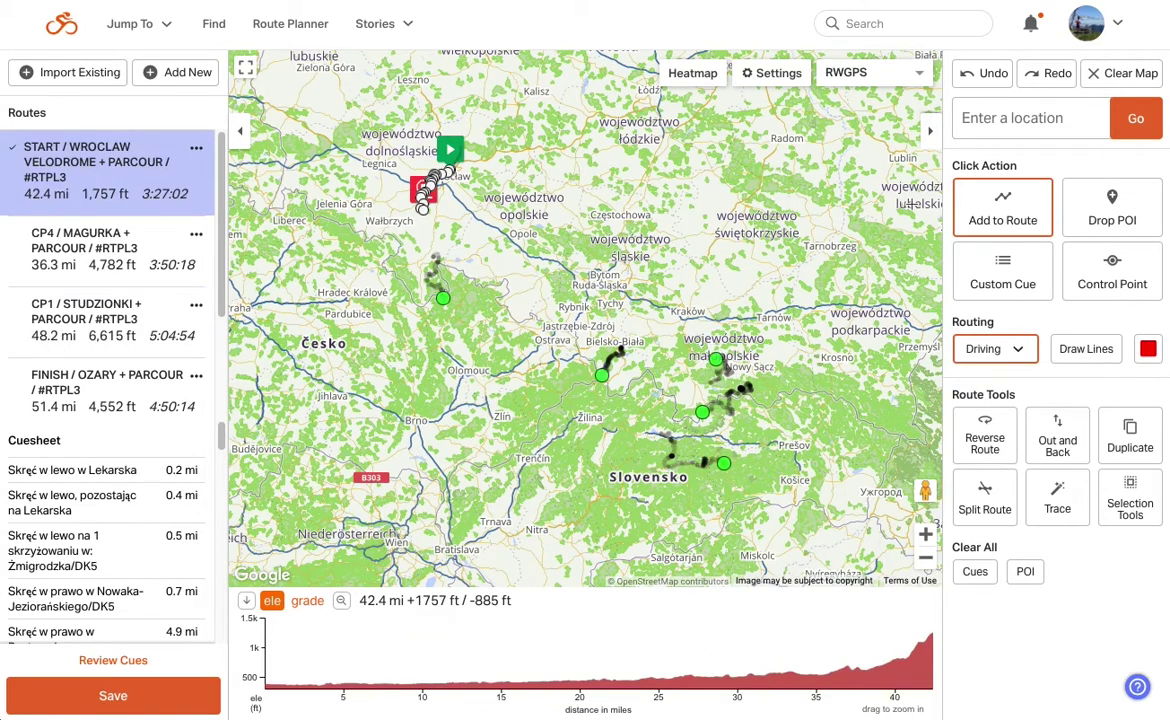
Clear all imported routes from the map and confirm the removal
left_click(1120, 78)
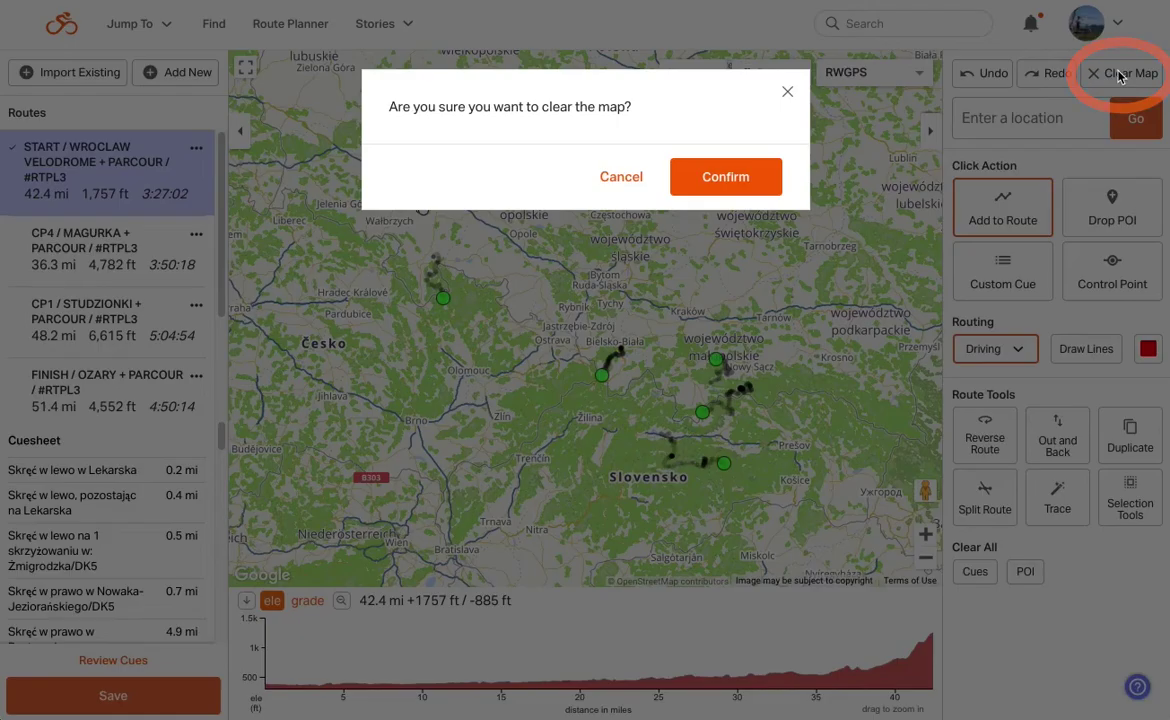
left_click(734, 177)
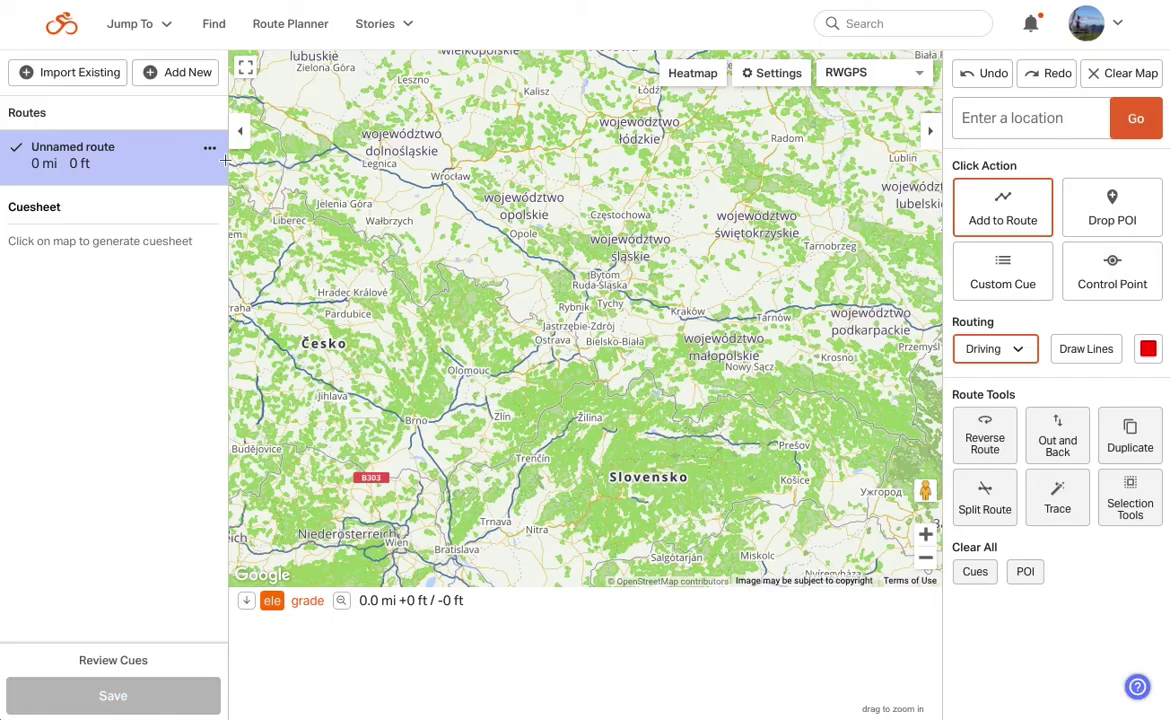
Search existing routes for rtpl3 and import START / WROCLAW VELODROME and CP1 / STUDZIONKI into the planner
left_click(66, 72)
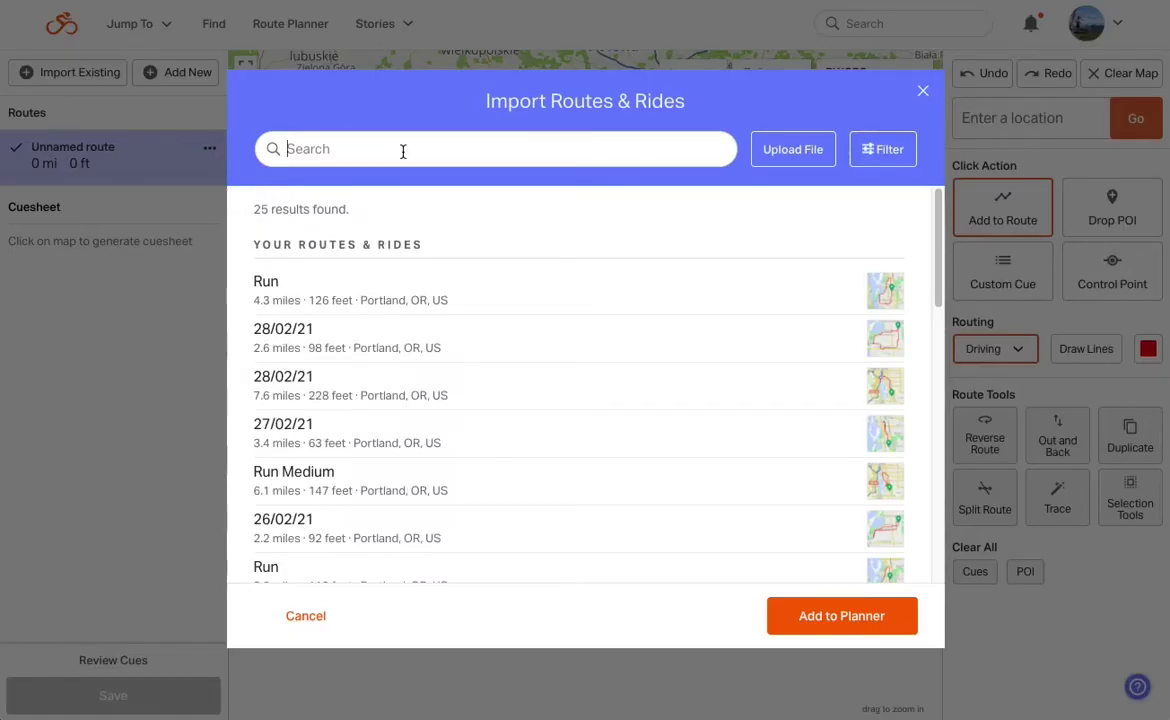
type("rtpl")
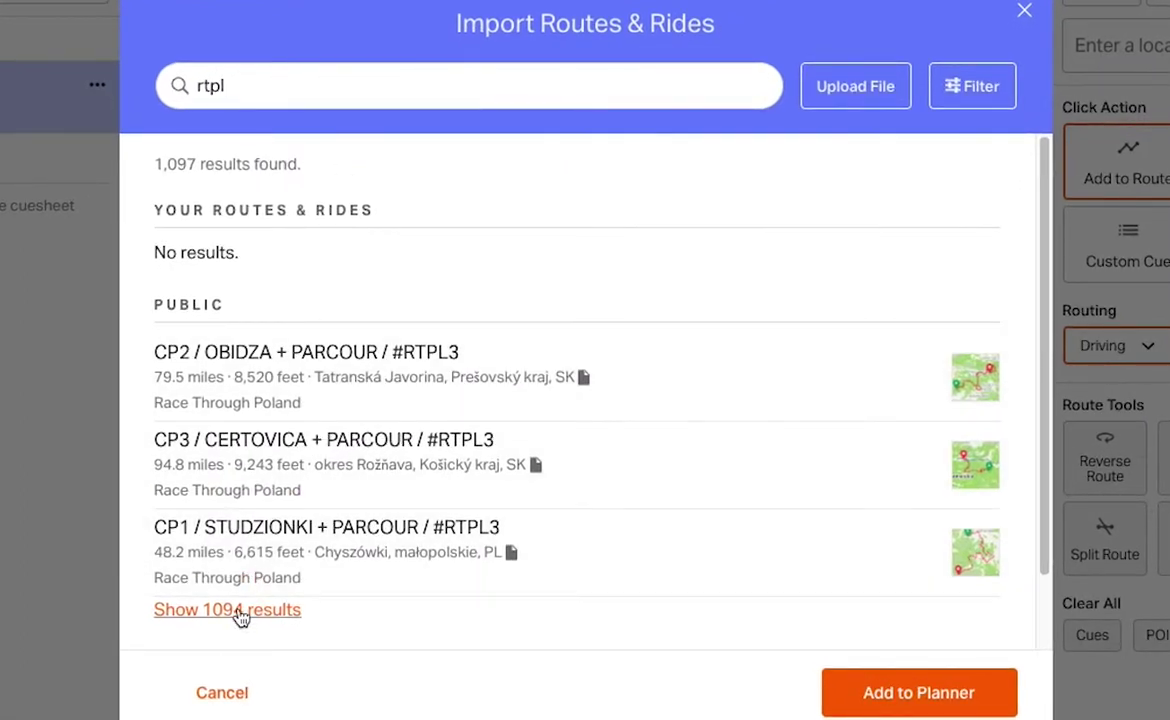
type("3")
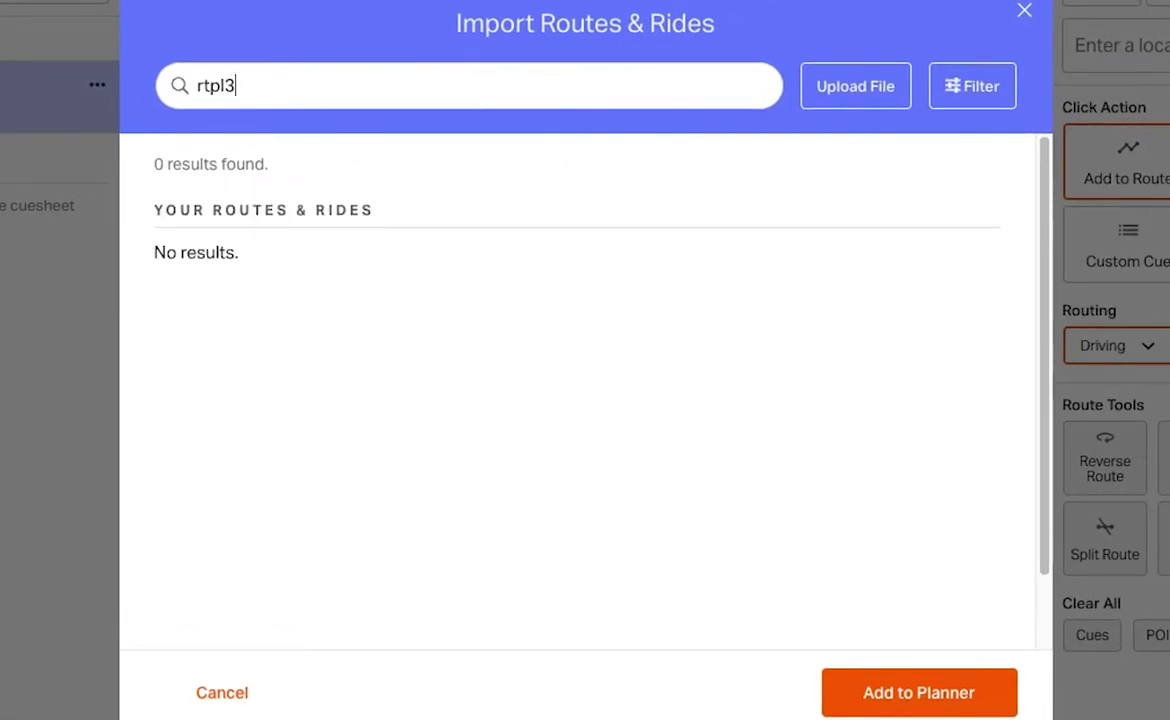
scroll(235, 520, "down", 2)
left_click(228, 543)
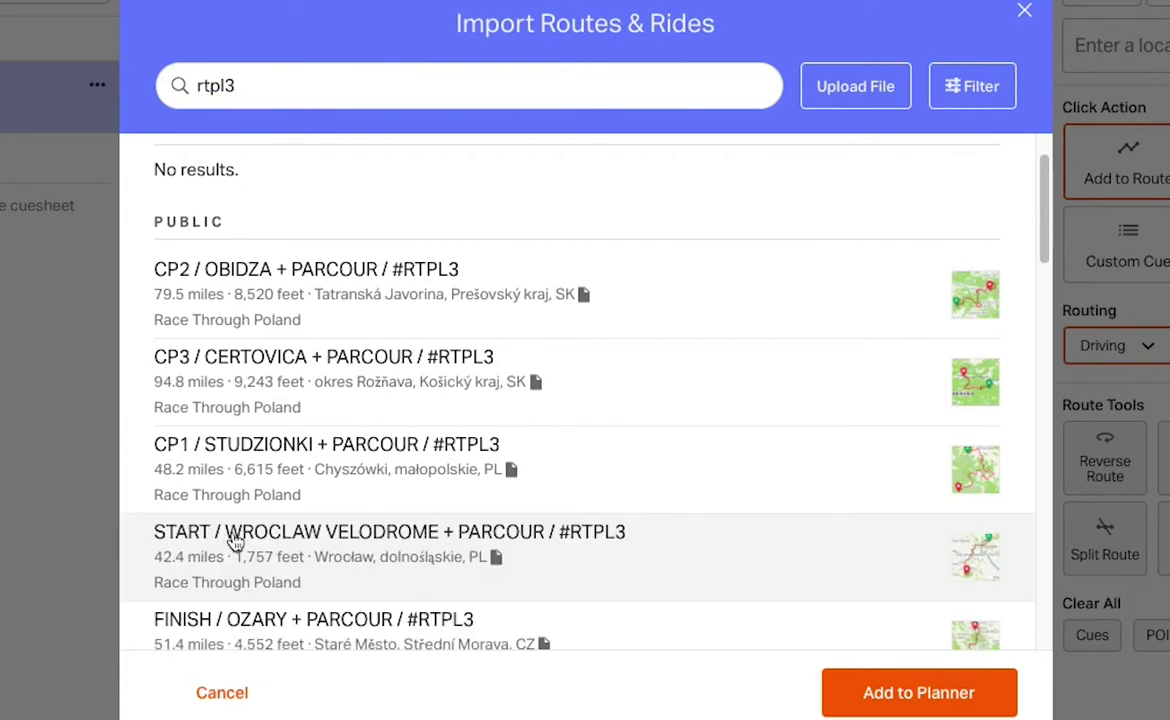
scroll(235, 500, "down", 4)
left_click(240, 390)
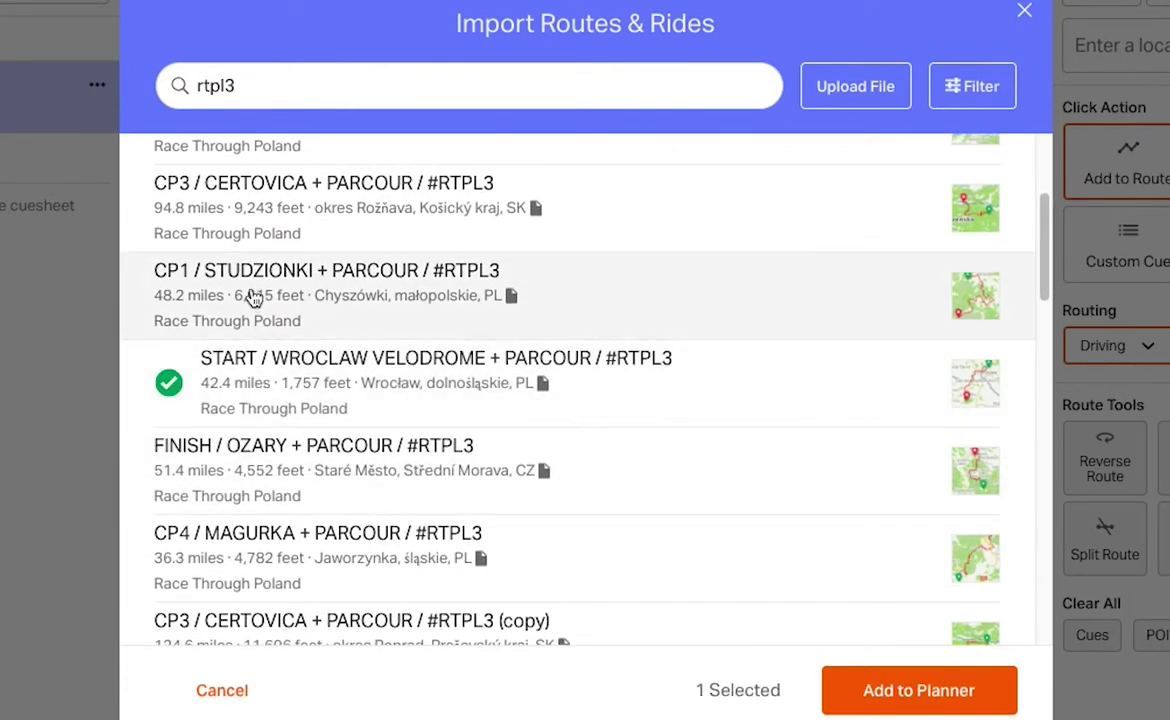
left_click(254, 296)
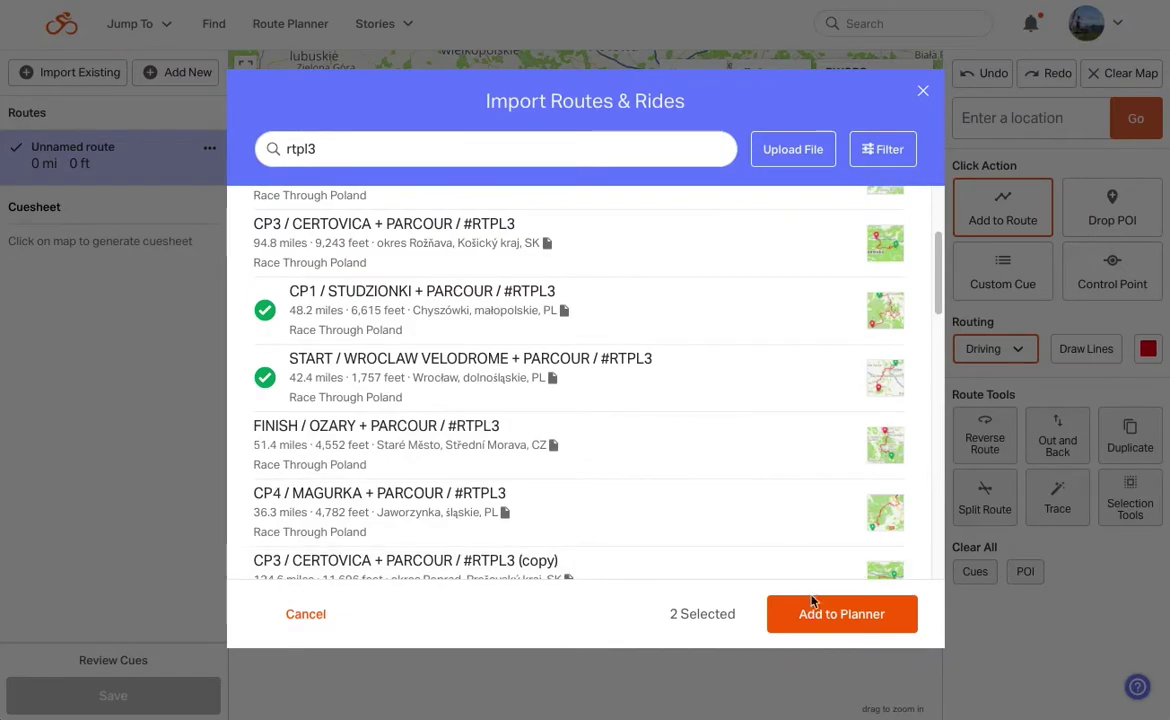
left_click(885, 688)
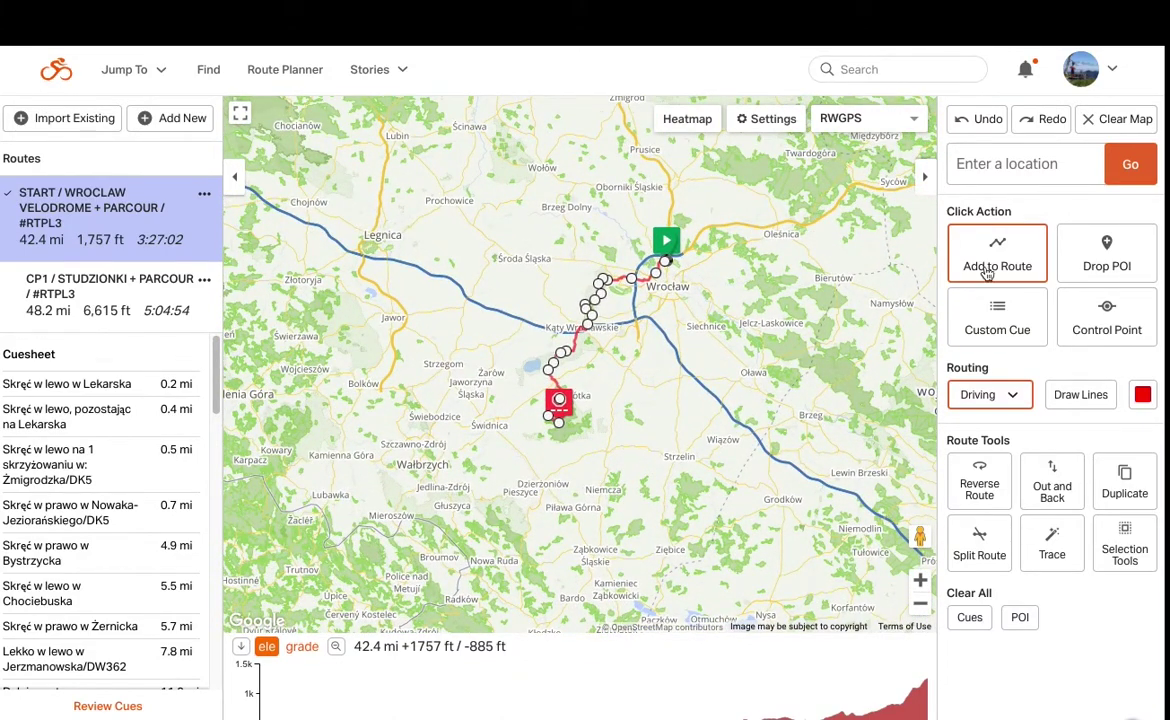
Extend the START route southeast with three points: just west of Strzelin, west of Grodków, and south of Grodków
left_click(651, 451)
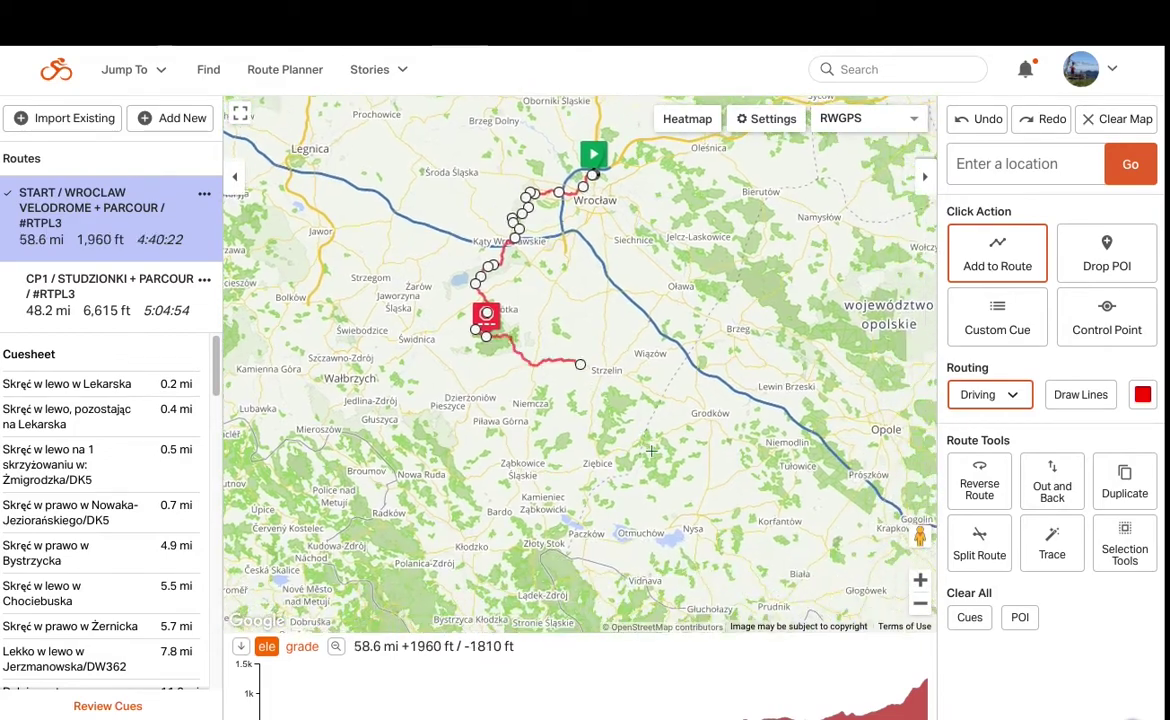
left_click(675, 399)
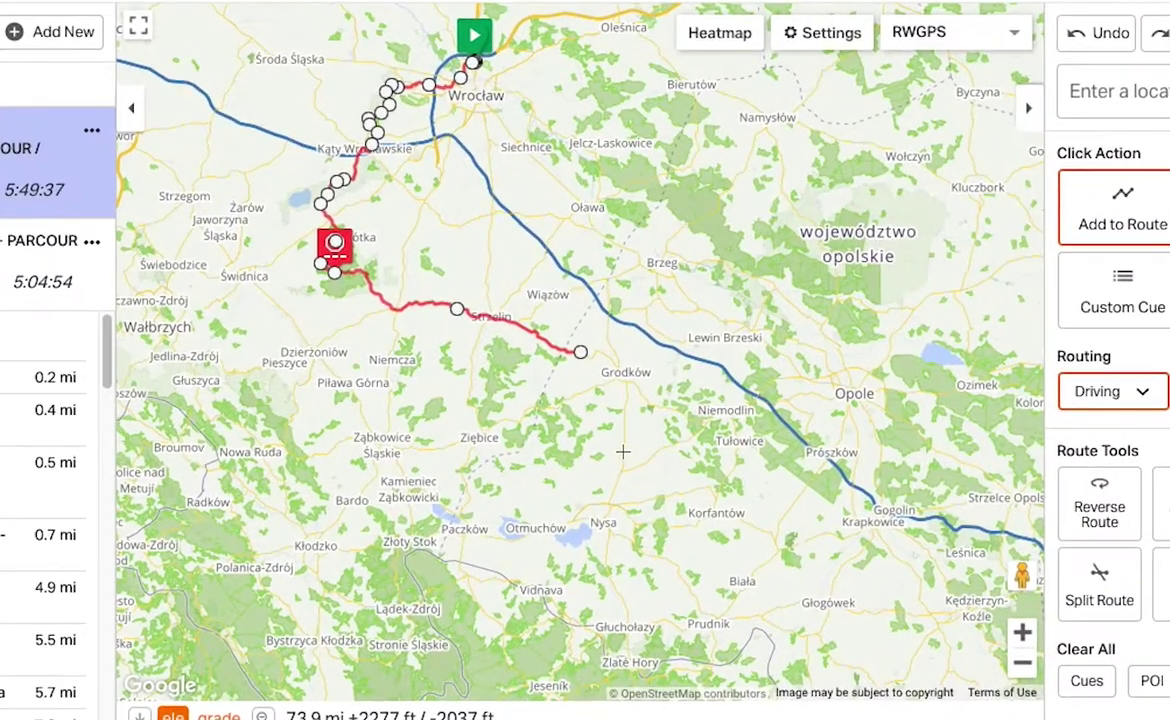
left_click(622, 452)
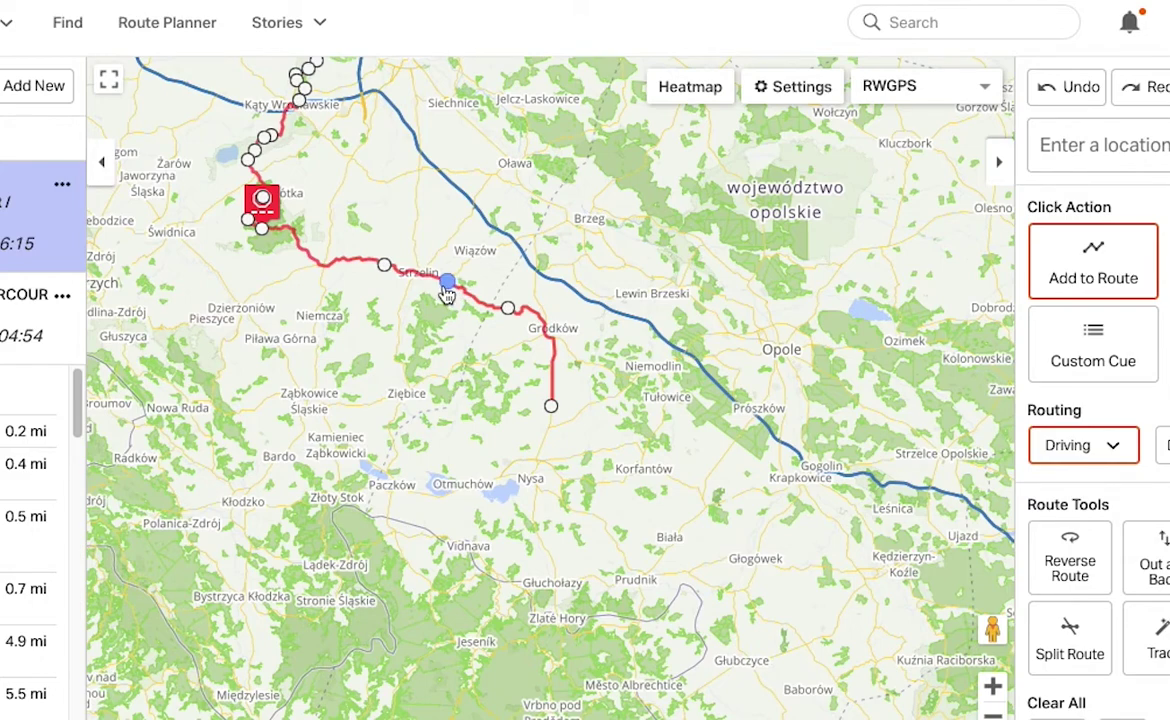
Reshape the added section between its first two points by rerouting it toward Ziębice and finally near Wiązów
mouse_move(443, 298)
left_mouse_down()
mouse_move(386, 310)
mouse_move(378, 340)
mouse_move(397, 424)
left_mouse_up()
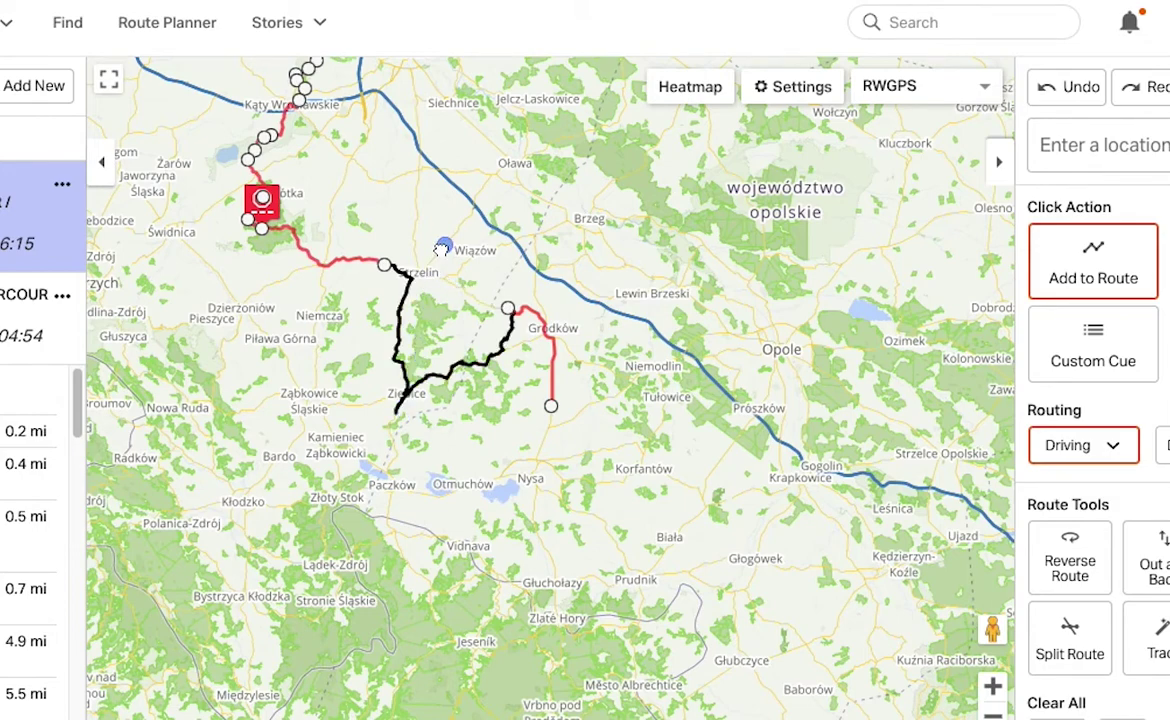
left_click_drag(443, 248, 443, 248)
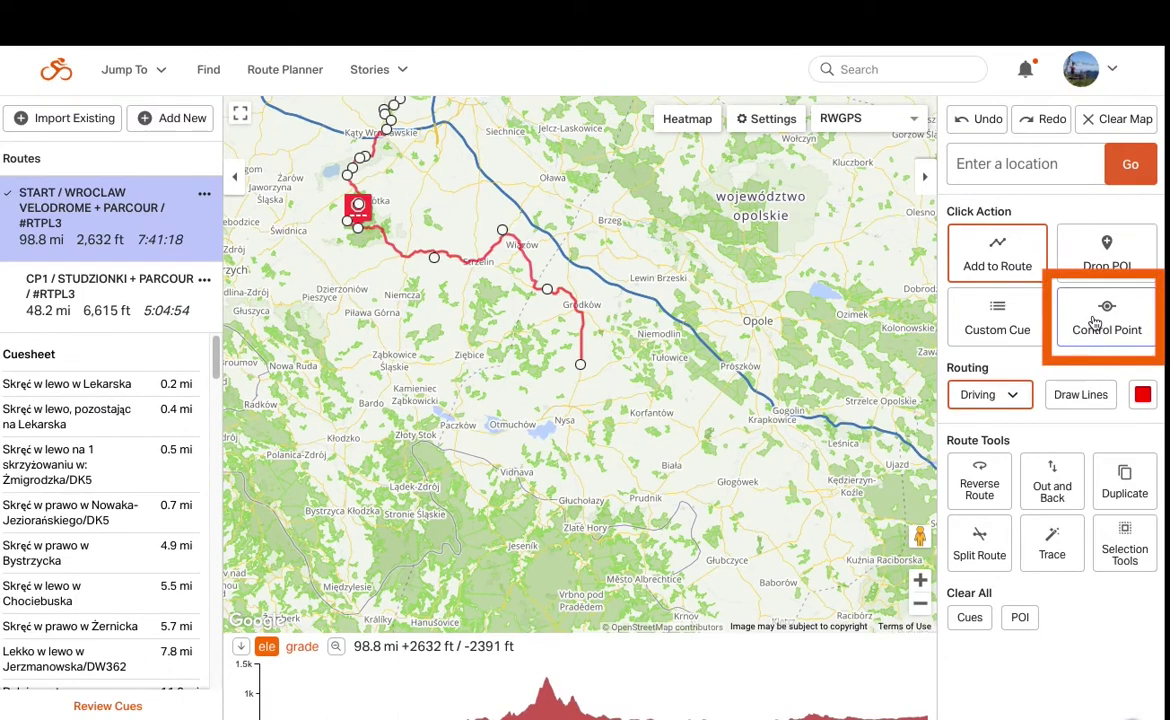
Add control points on the route southeast of the red marker and south of Grodków, and reroute the section between them past Strzelin
left_click(1095, 321)
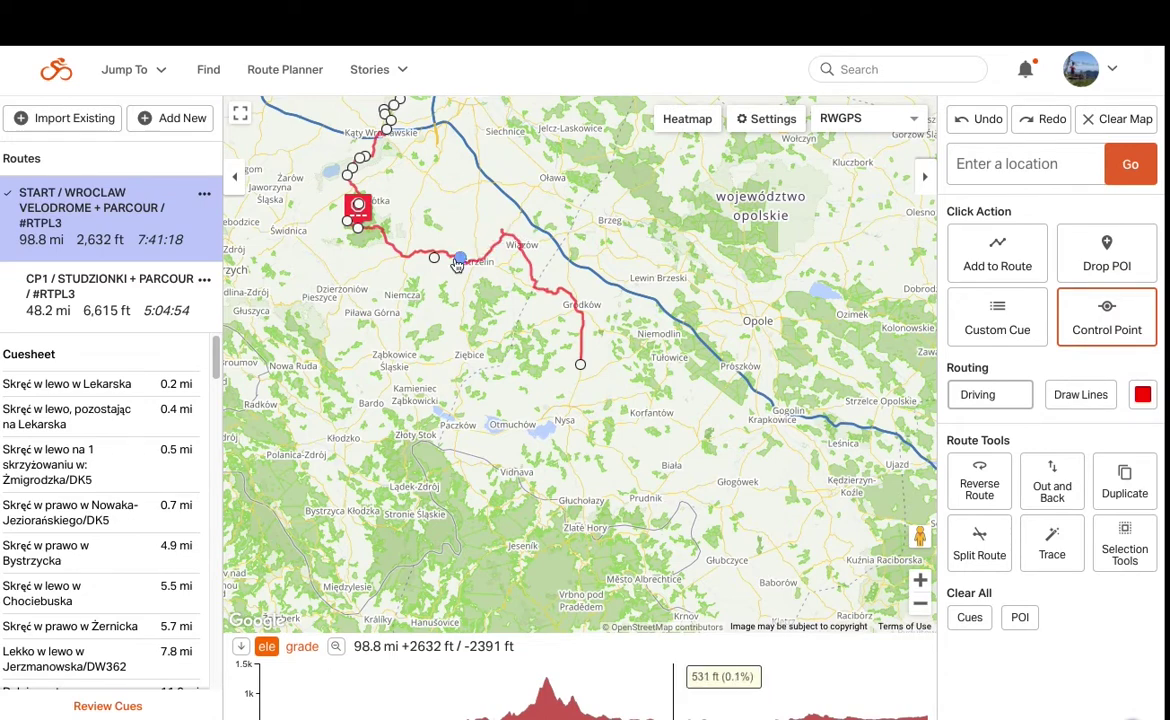
left_click(393, 245)
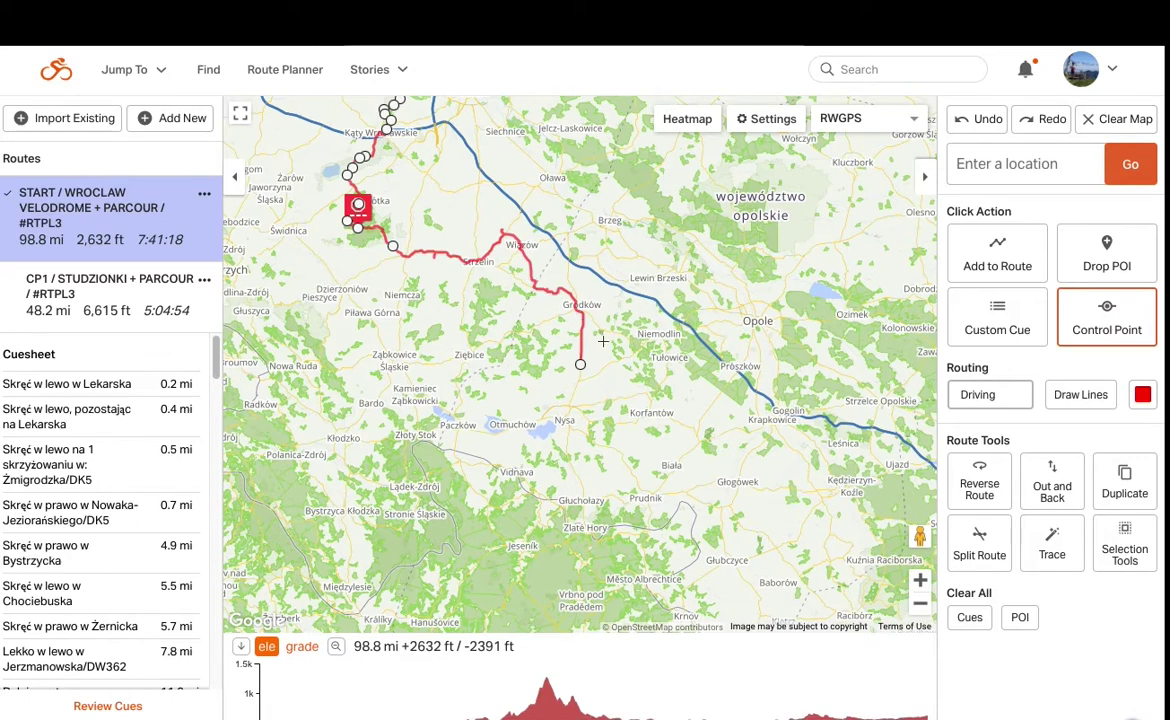
left_click(581, 339)
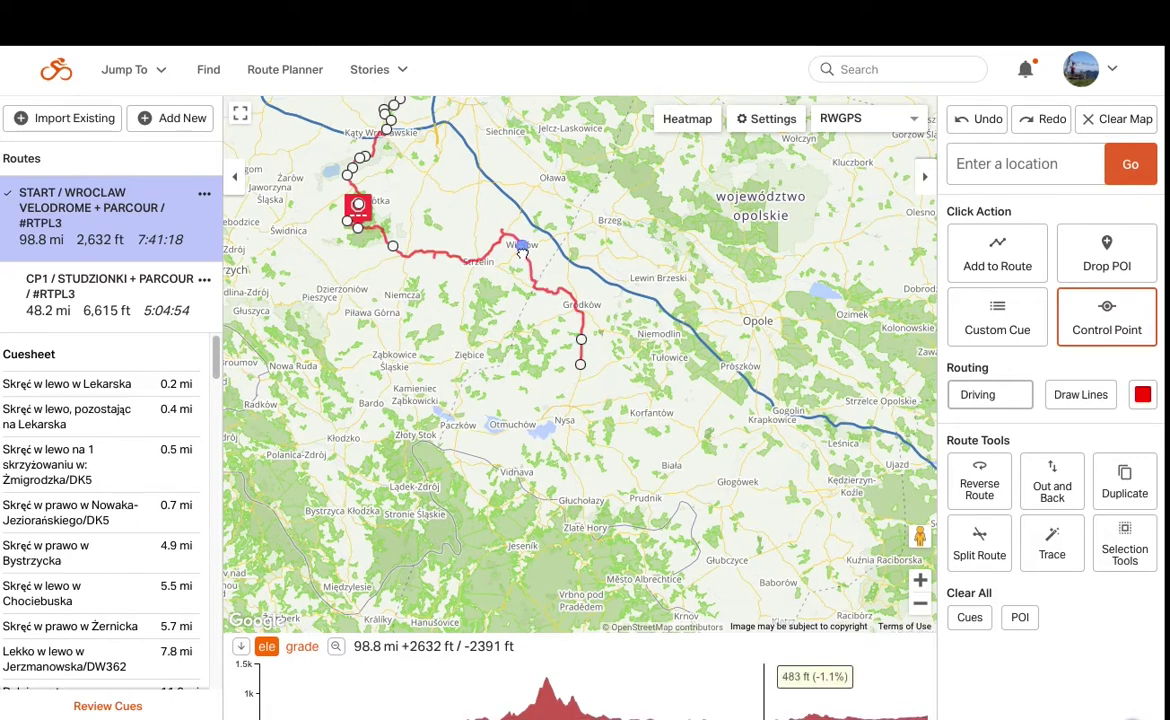
left_click_drag(399, 456, 400, 456)
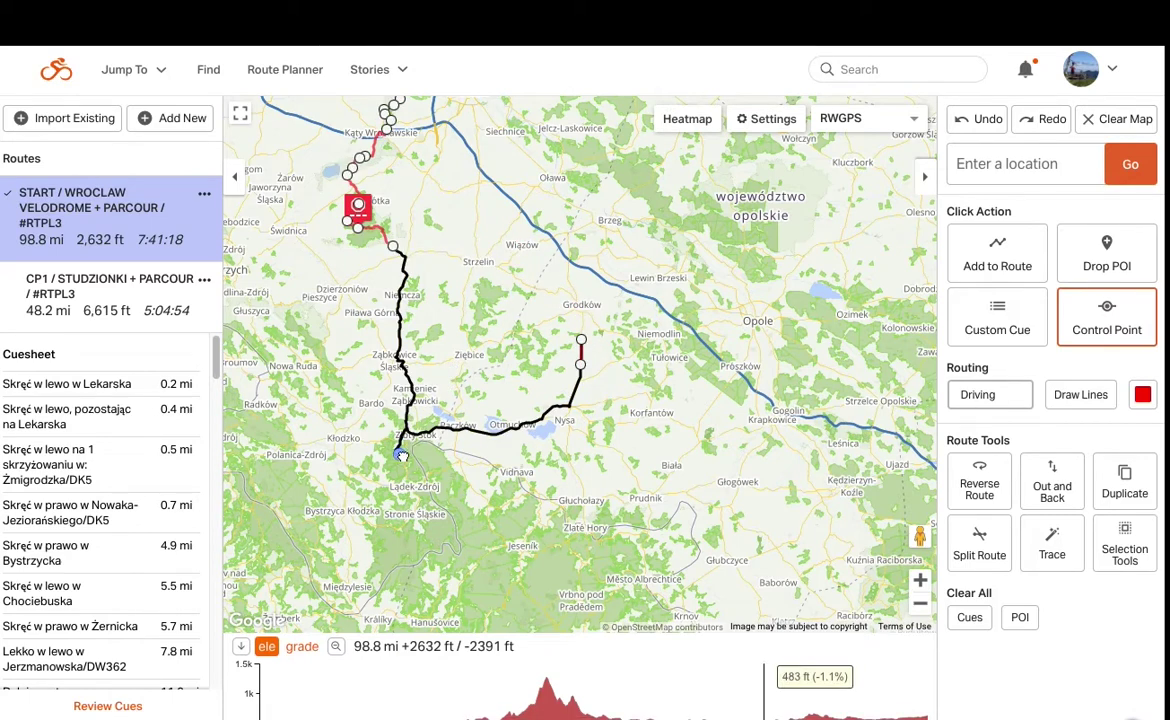
left_click_drag(491, 277, 496, 272)
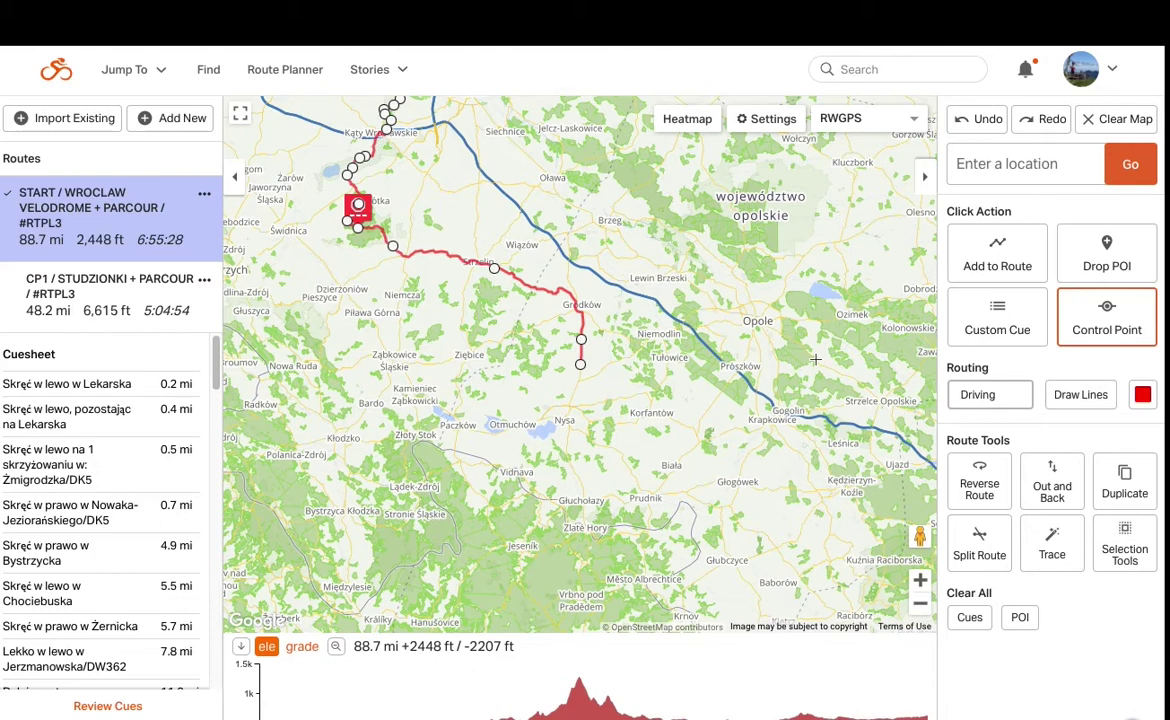
Undo the control point edits, the reshaping and the last two route extensions, and redo the two extensions
left_click(977, 122)
left_click(977, 122)
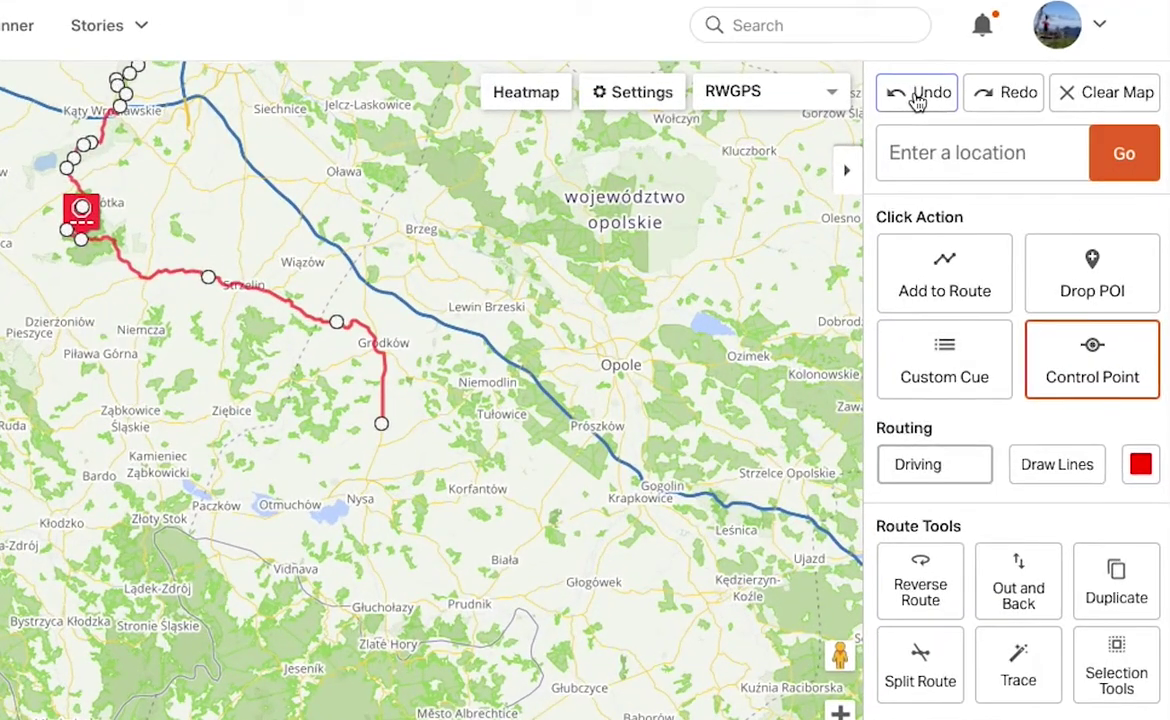
left_click(977, 122)
left_click(918, 100)
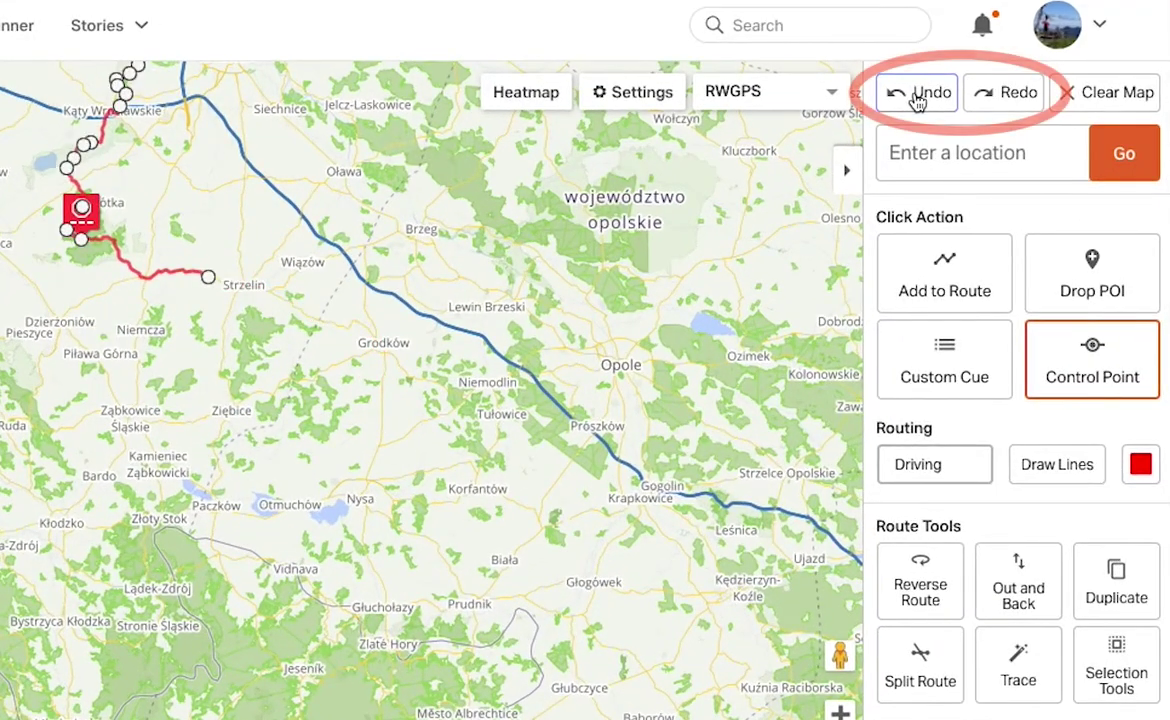
left_click(998, 100)
left_click(1000, 100)
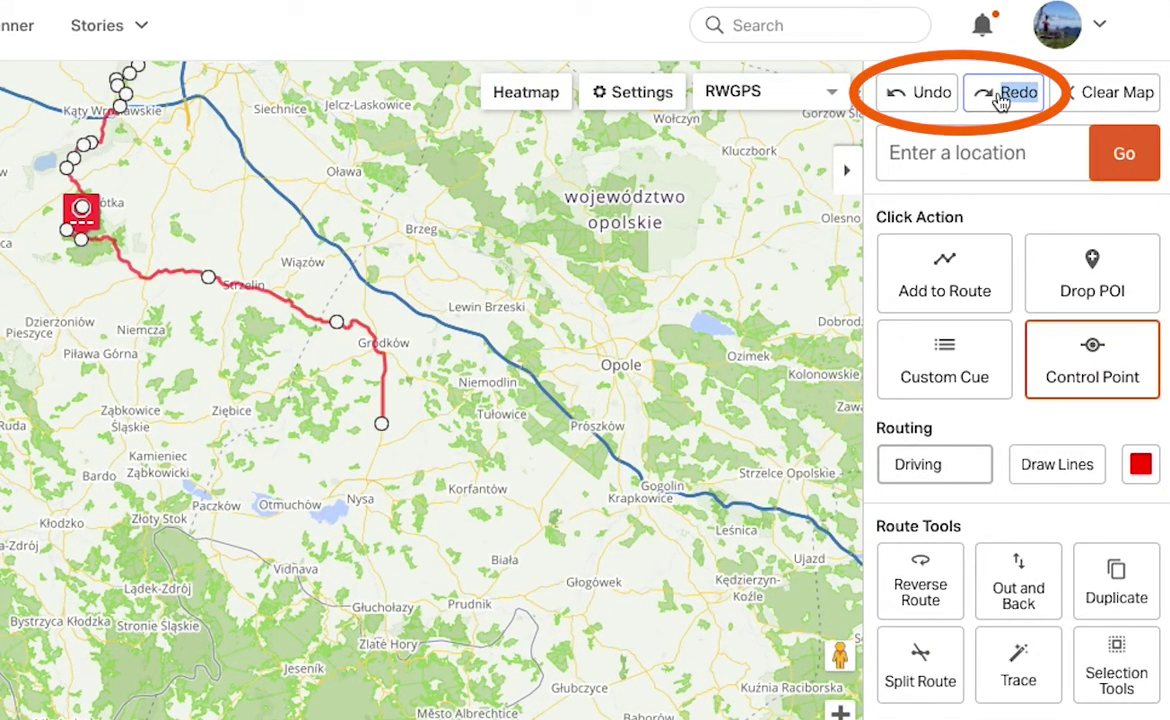
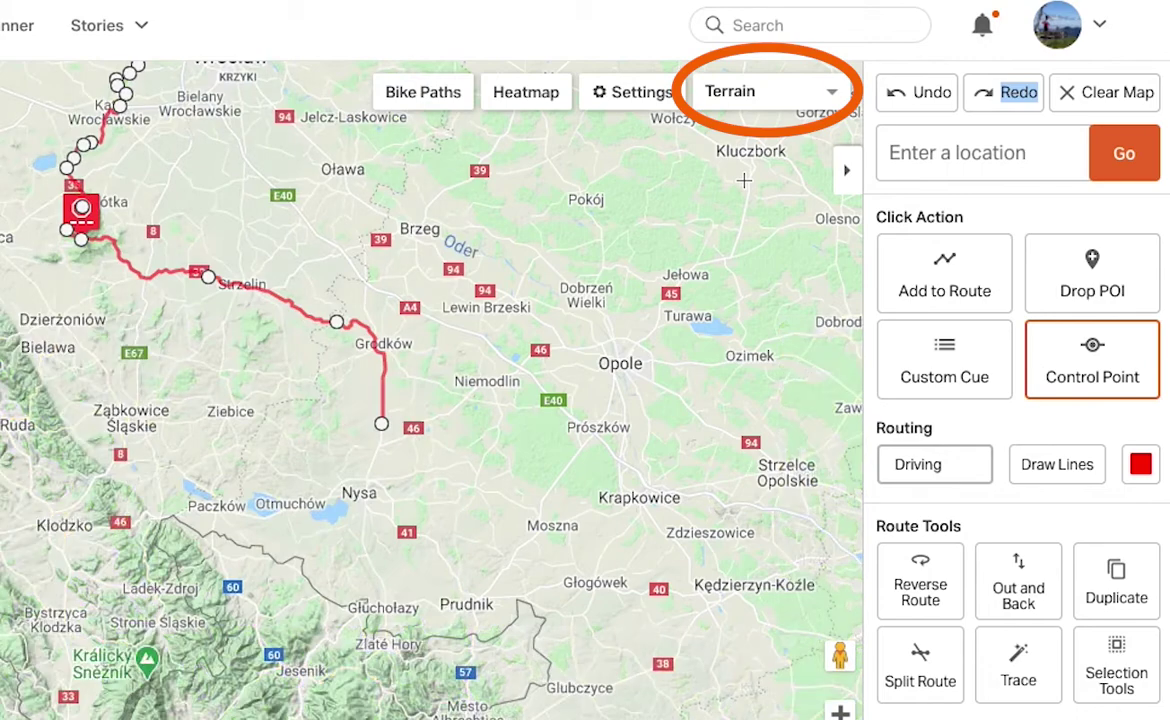
Switch the base map to Satellite and view the area around the route's end point near Skoroszyce up close
left_click(744, 95)
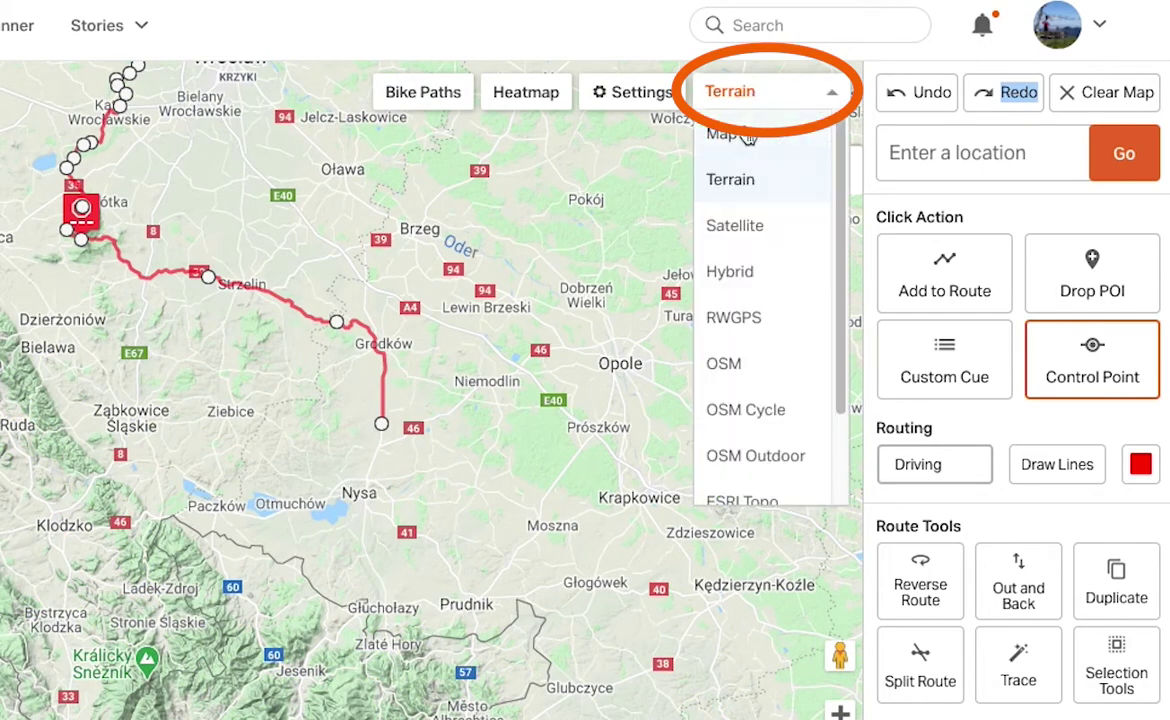
left_click(743, 221)
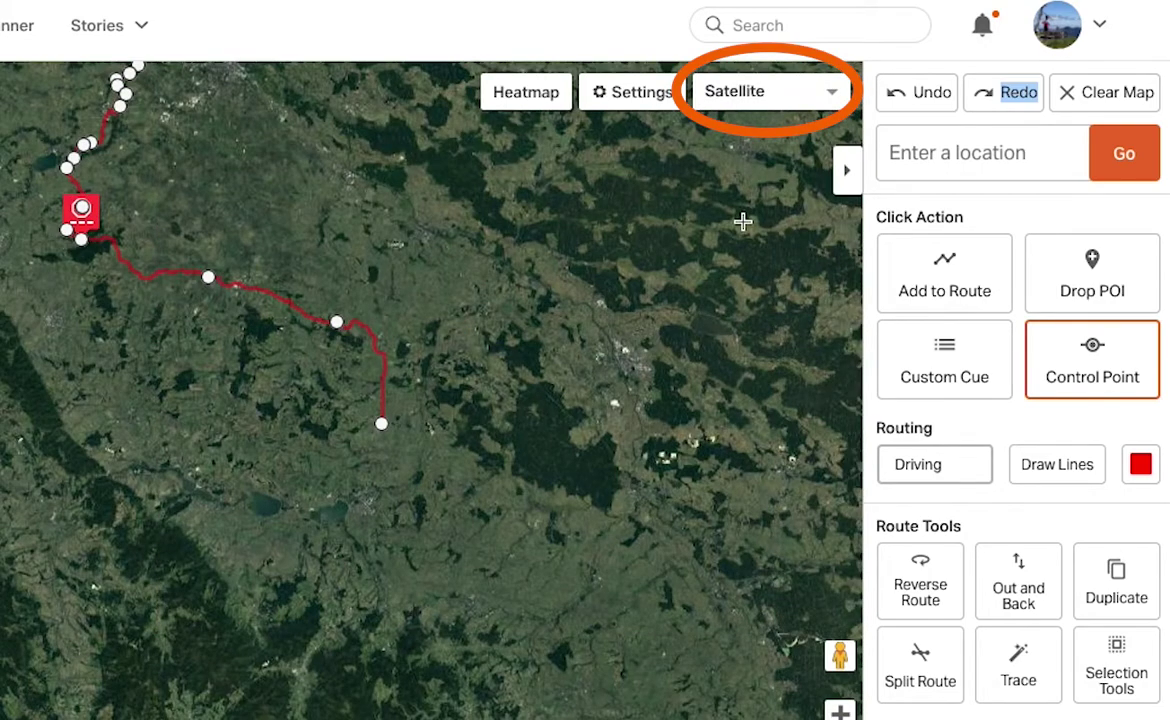
scroll(382, 423, "up", 1)
scroll(384, 423, "up", 4)
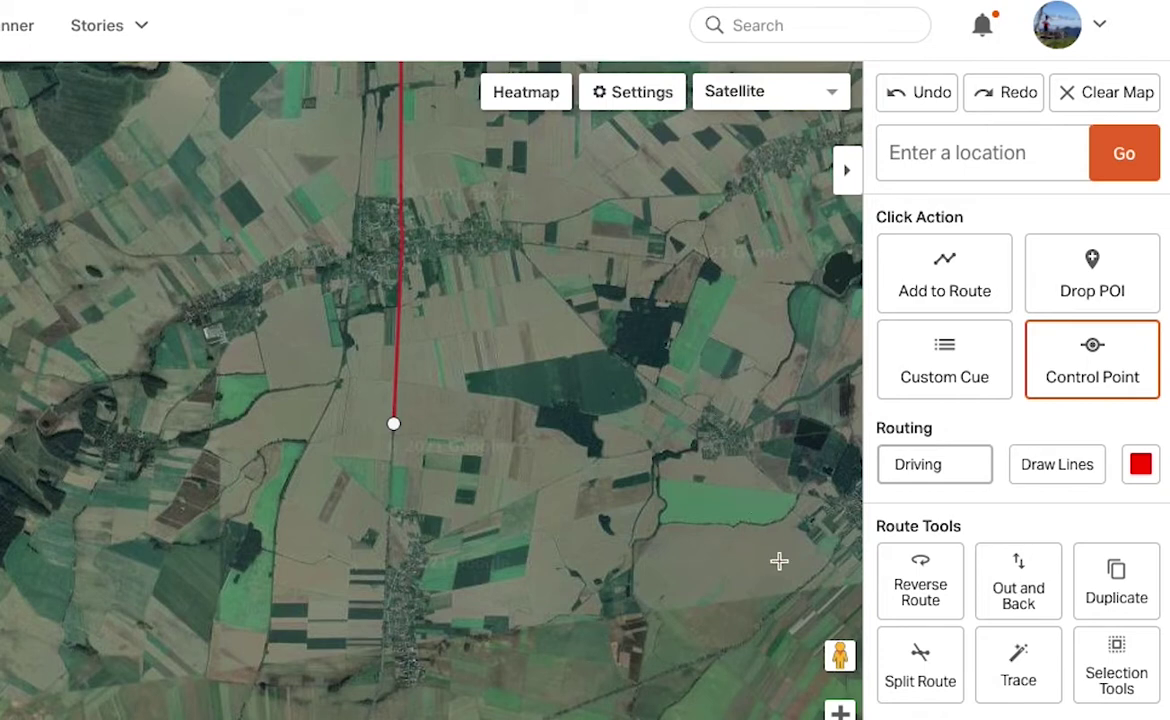
Inspect the road southeast of Skoroszyce in Street View, looking around in several directions, and return to the map
left_click_drag(832, 655, 627, 362)
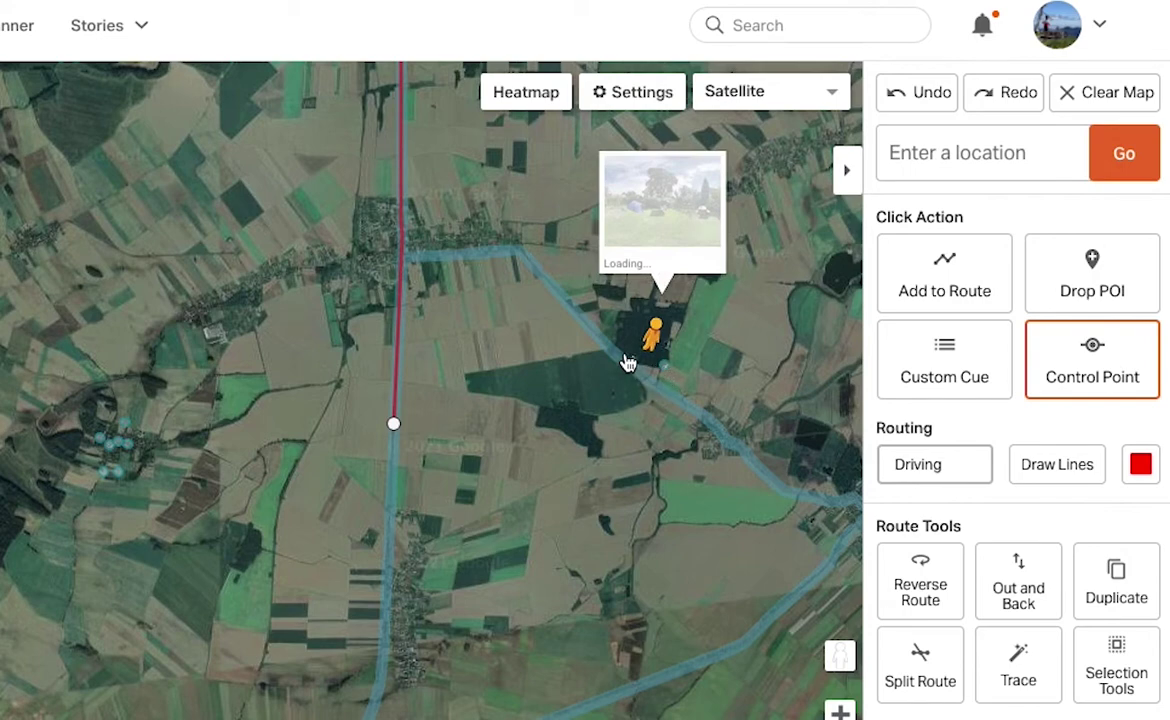
left_click_drag(627, 362, 627, 362)
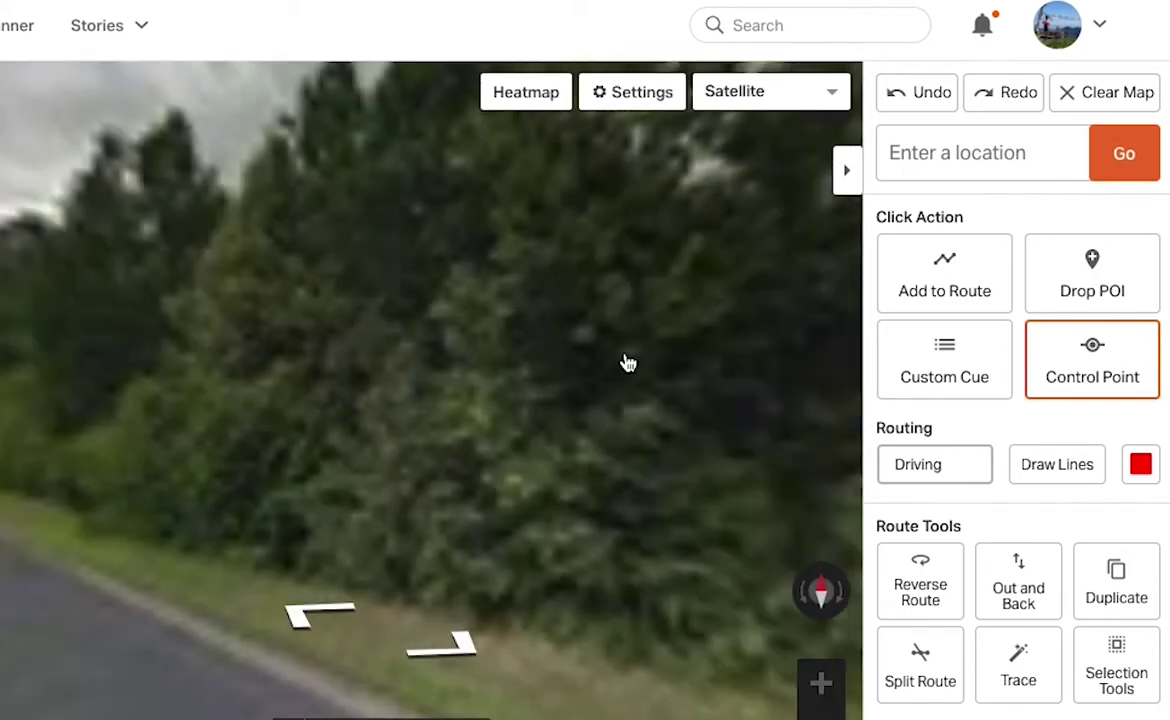
left_click_drag(232, 405, 372, 433)
left_click_drag(204, 439, 736, 462)
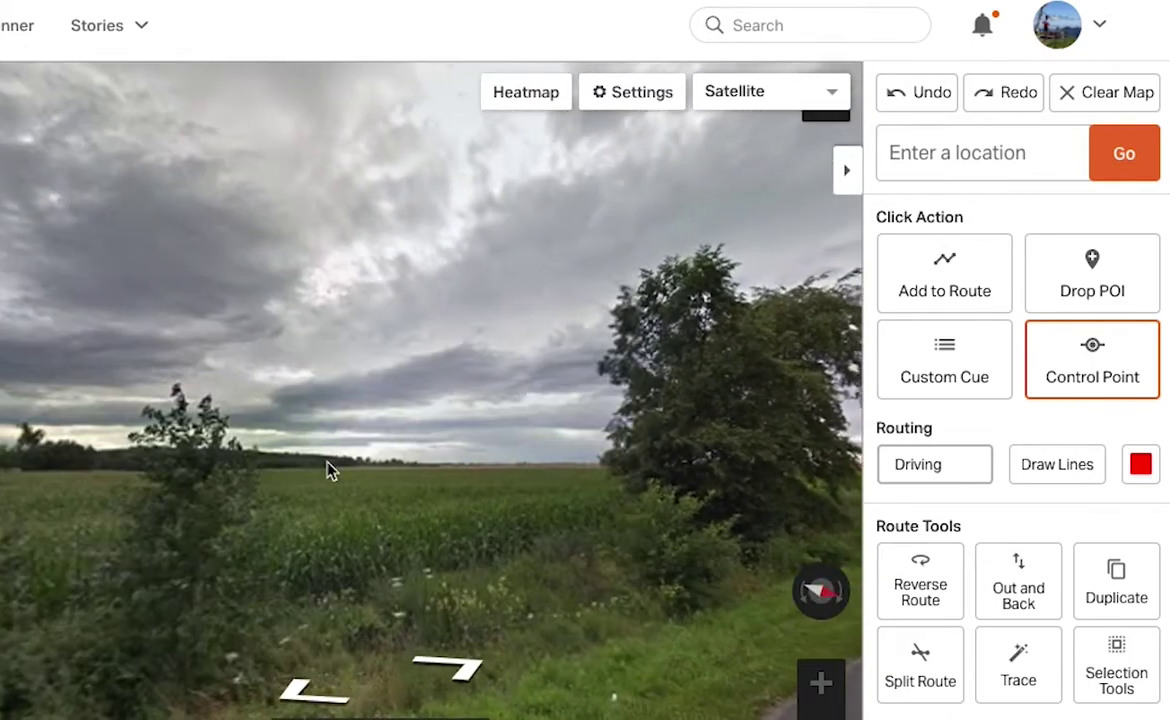
left_click_drag(172, 470, 825, 439)
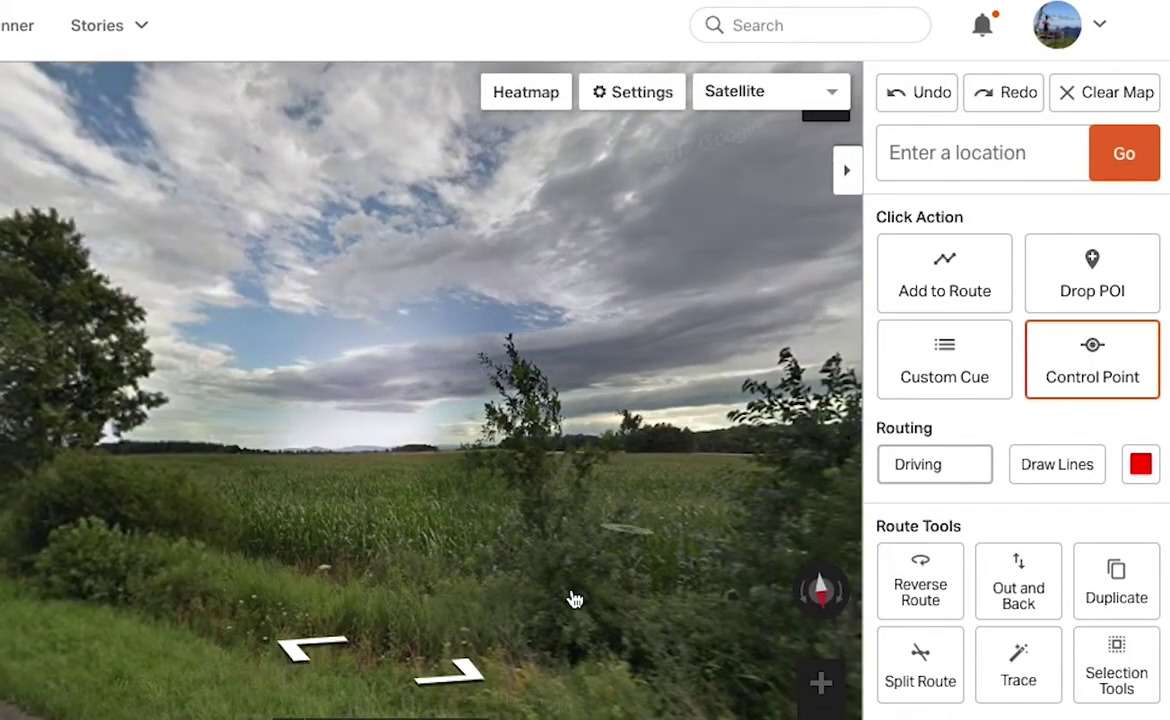
key("Escape")
Switch the base map to OSM
left_click(777, 100)
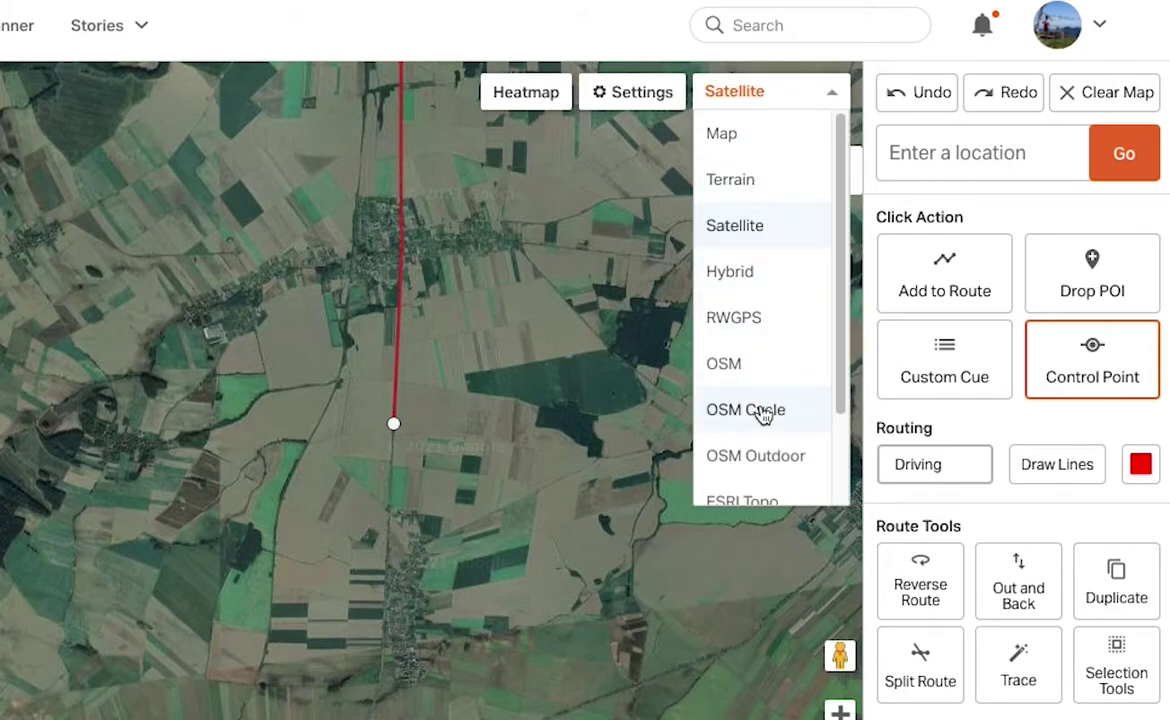
scroll(759, 410, "down", 2)
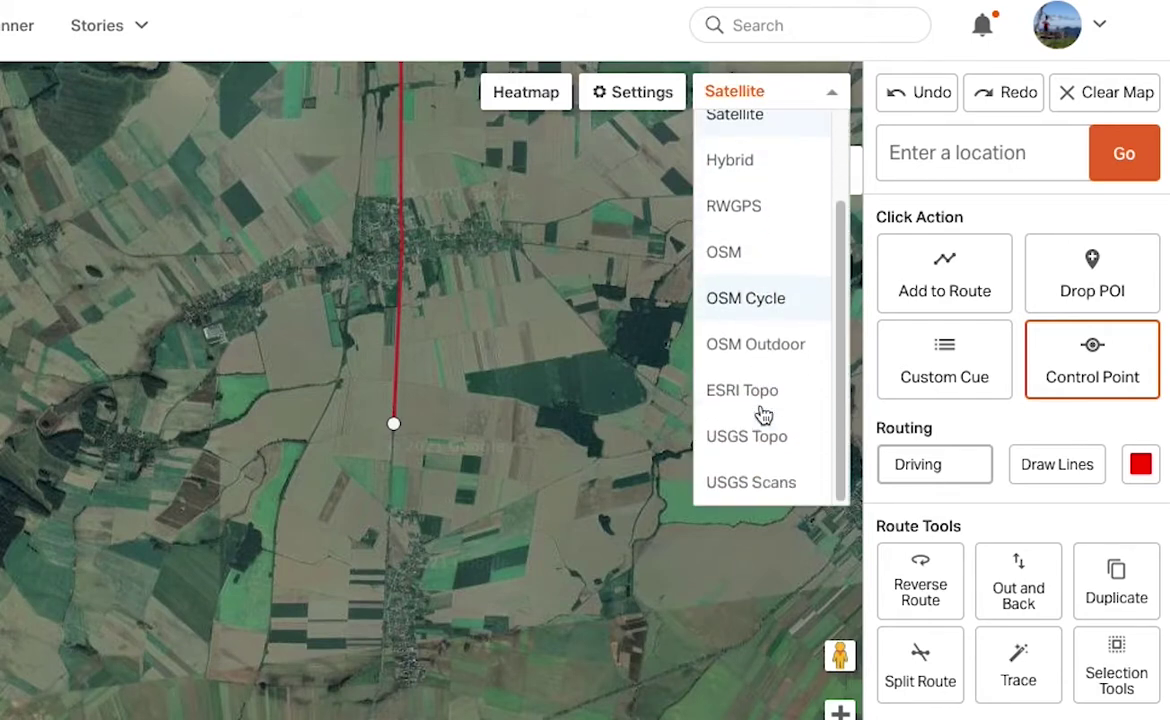
left_click(724, 271)
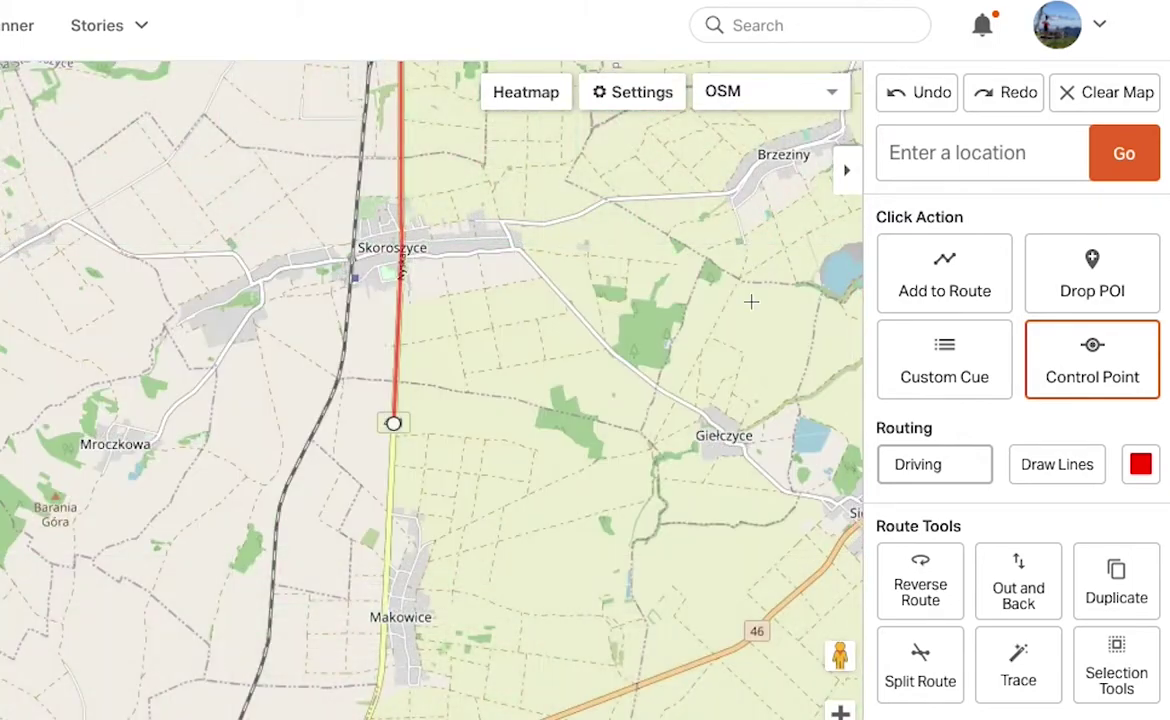
left_click_drag(840, 655, 263, 356)
left_click_drag(355, 345, 368, 436)
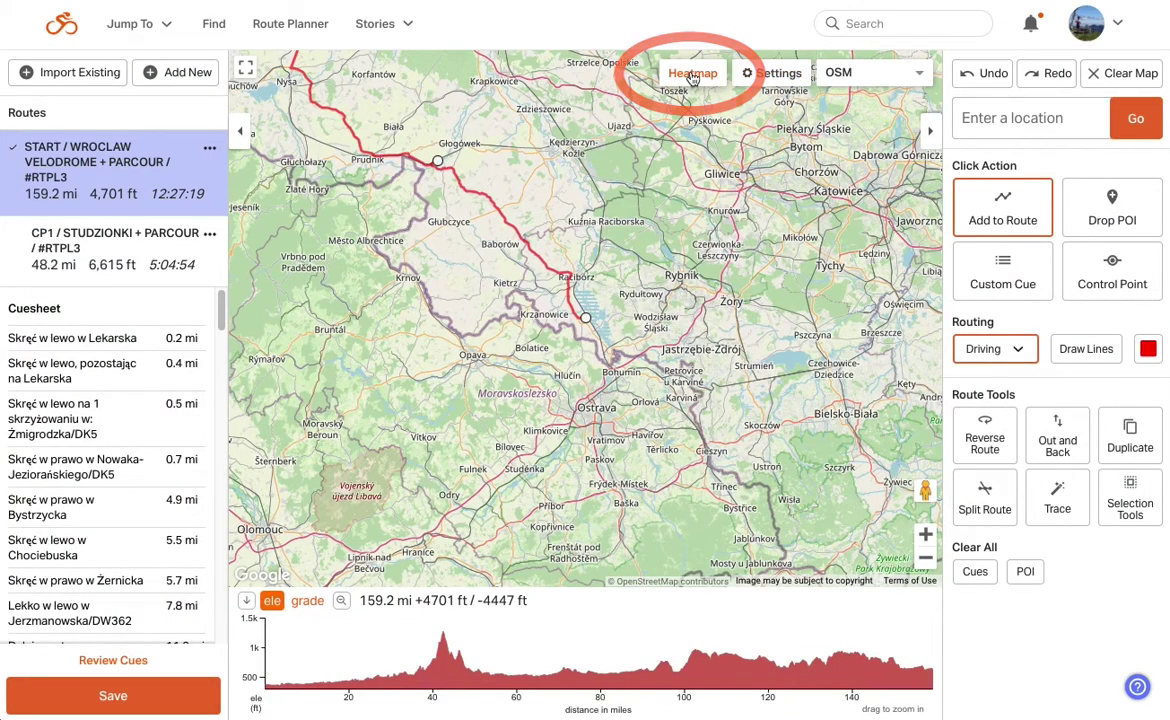
Turn on the Heatmap overlay around the route's end point near Tworków
left_click(692, 75)
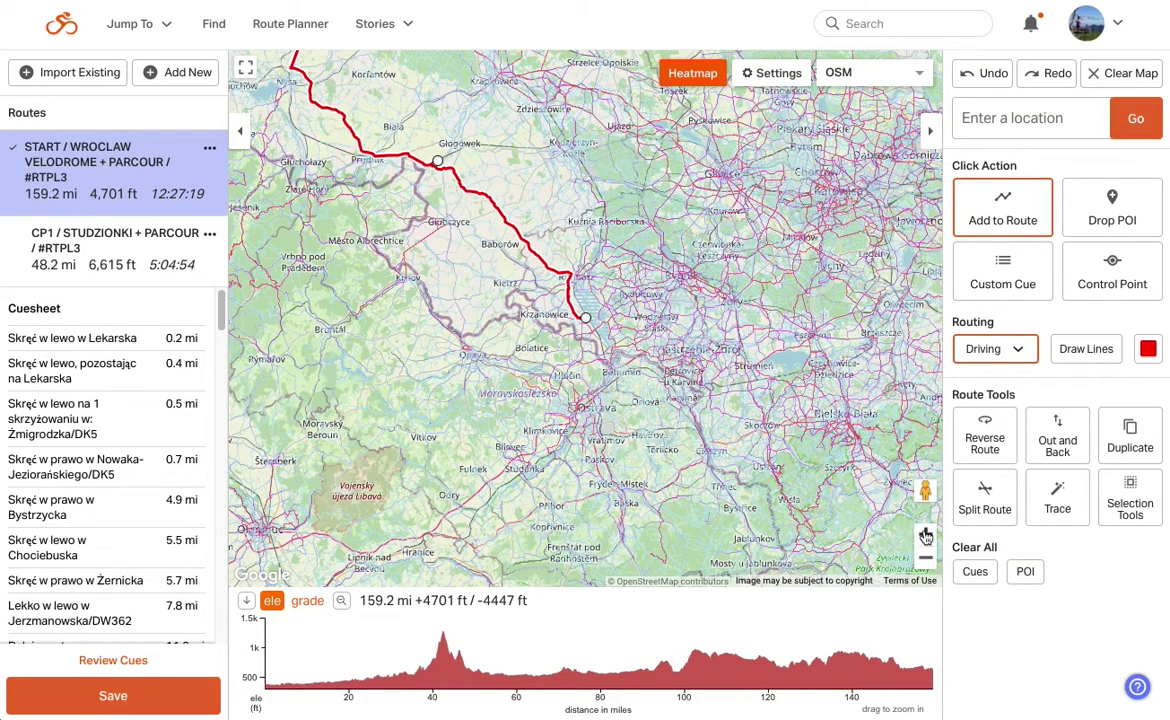
left_click(926, 536)
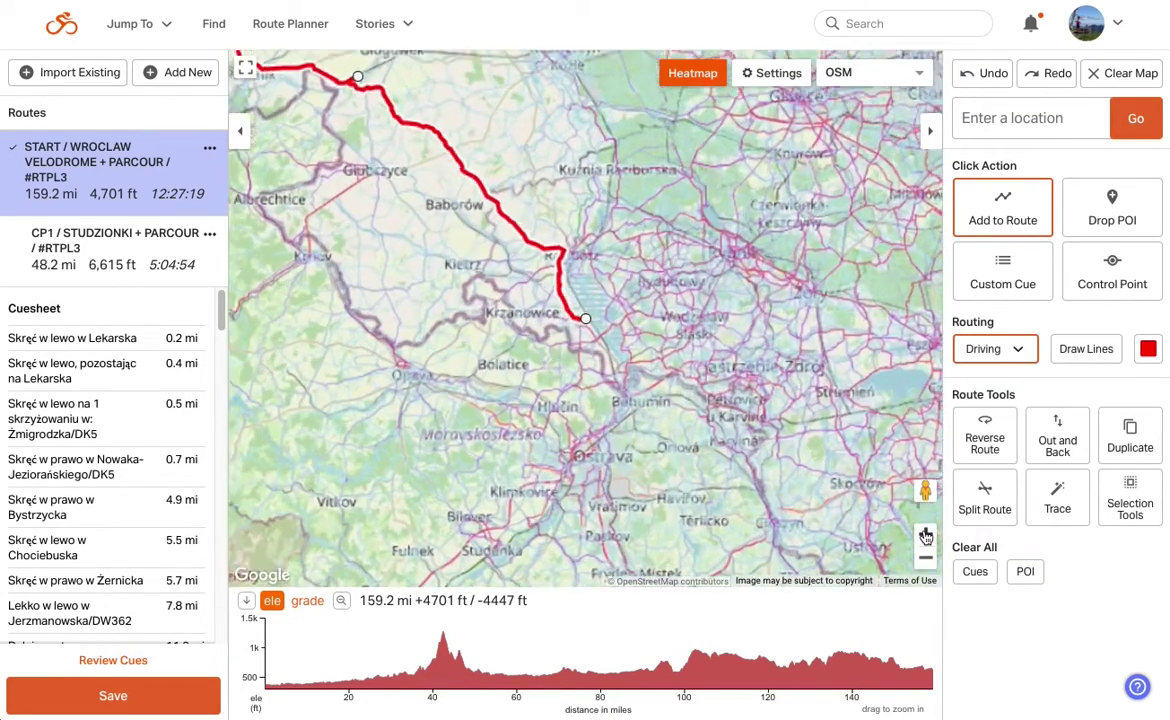
left_click(926, 536)
left_click(926, 536)
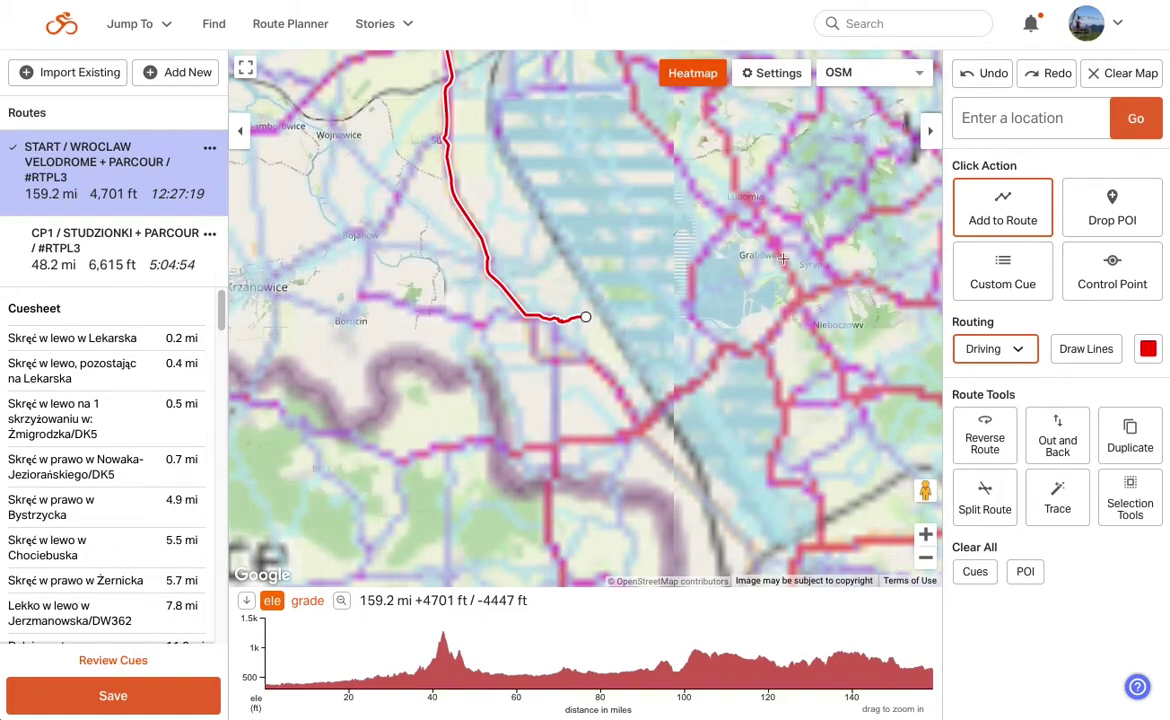
Extend the START route from Tworków through Krzyżanowice, Buków and Gorzyce to a point northwest of Godów
left_click_drag(783, 260, 620, 358)
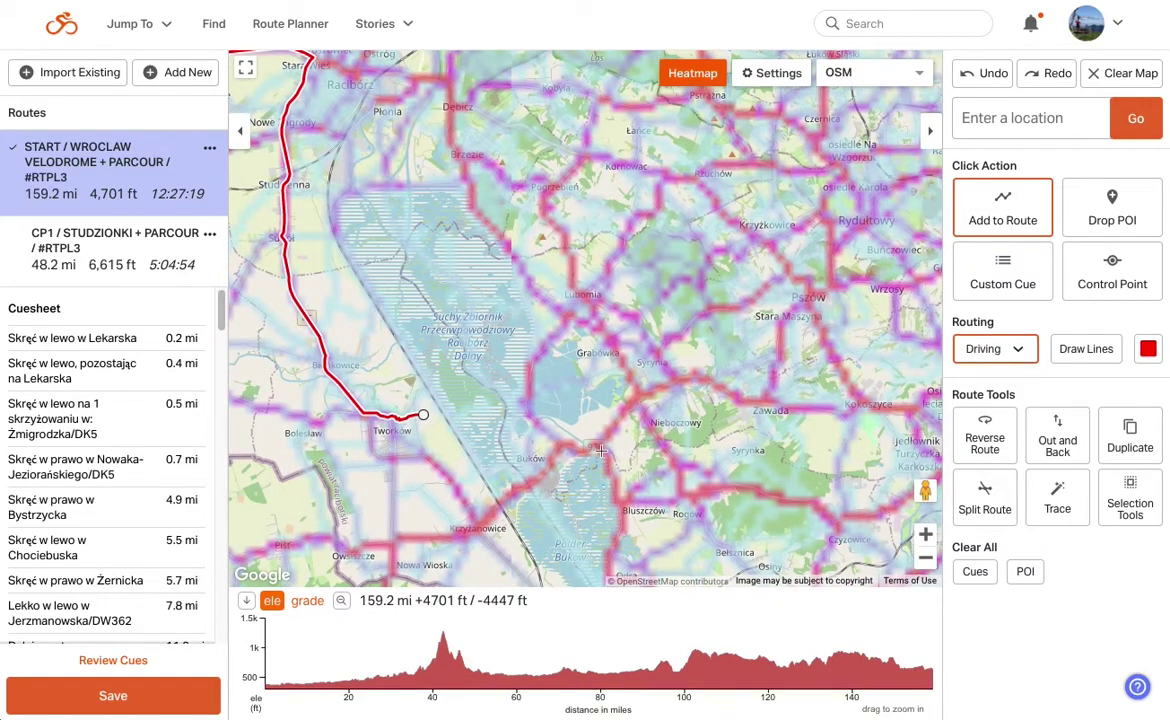
left_click_drag(608, 465, 214, 60)
left_click(585, 318)
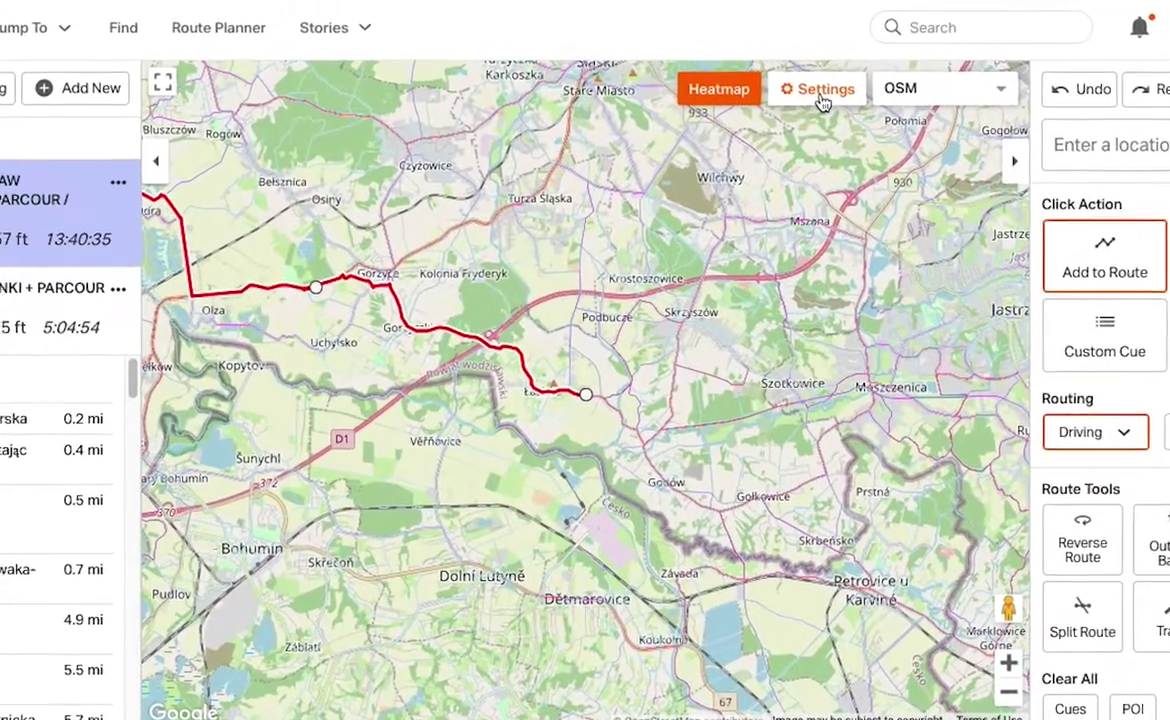
Show the cue icons and distance markers on the map and check the turn cues around Racibórz
left_click(795, 86)
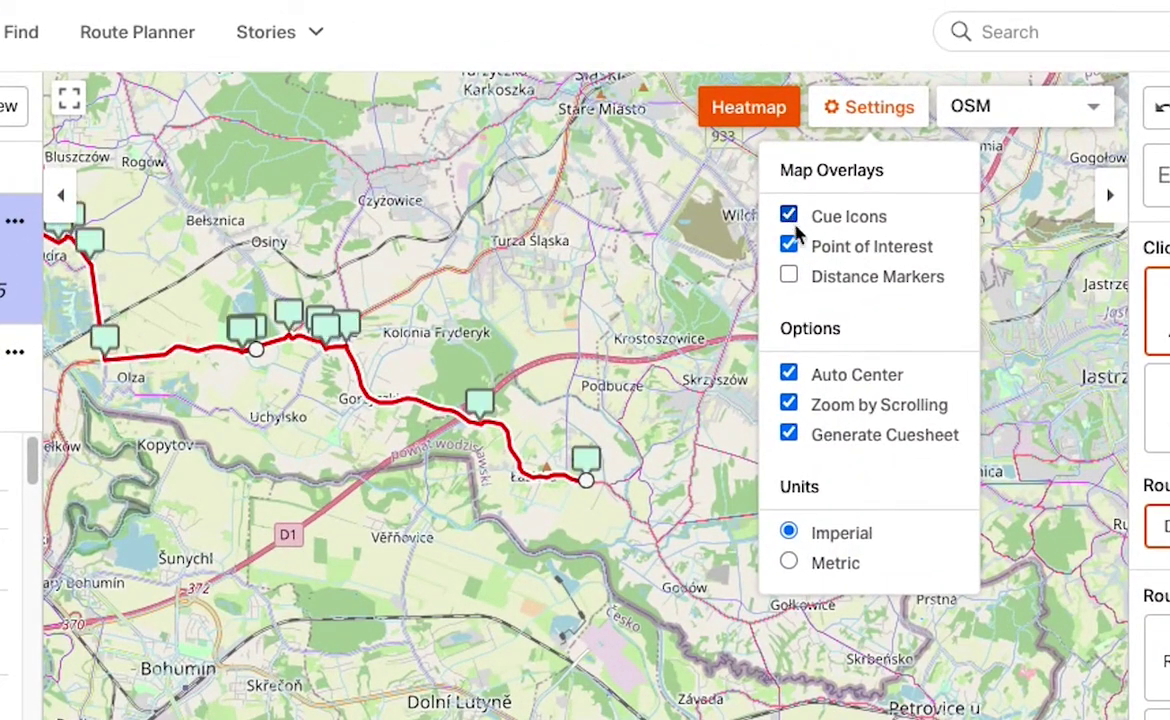
left_click(789, 277)
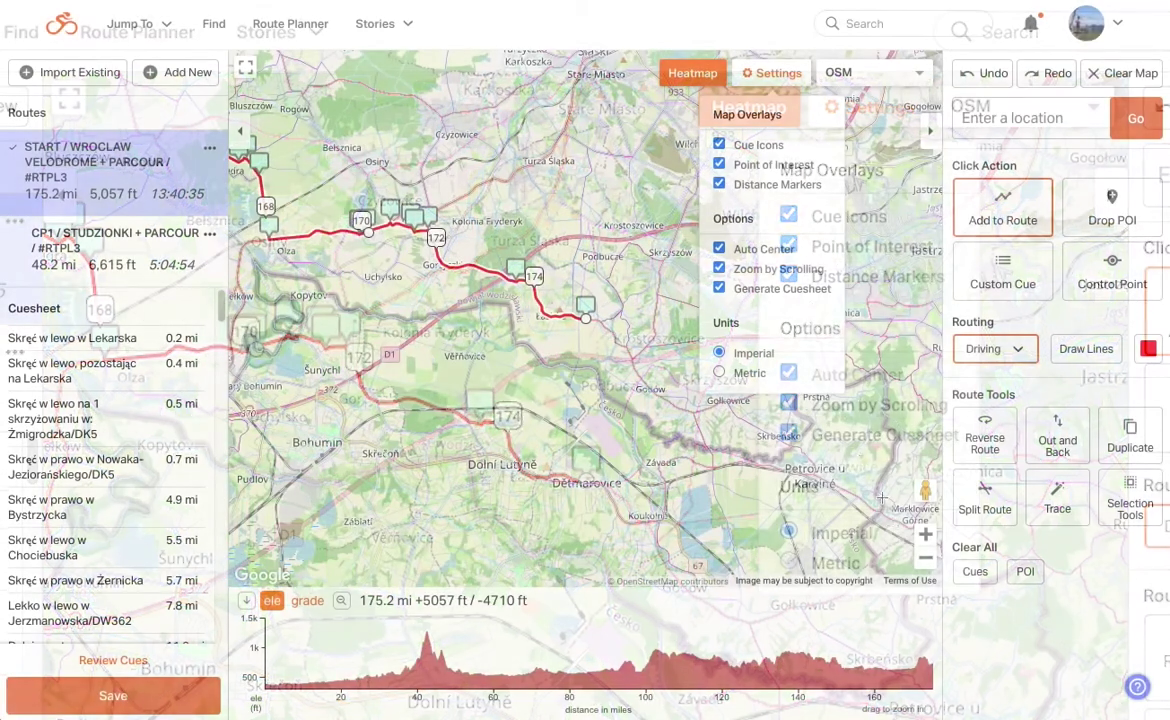
scroll(700, 450, "down", 2)
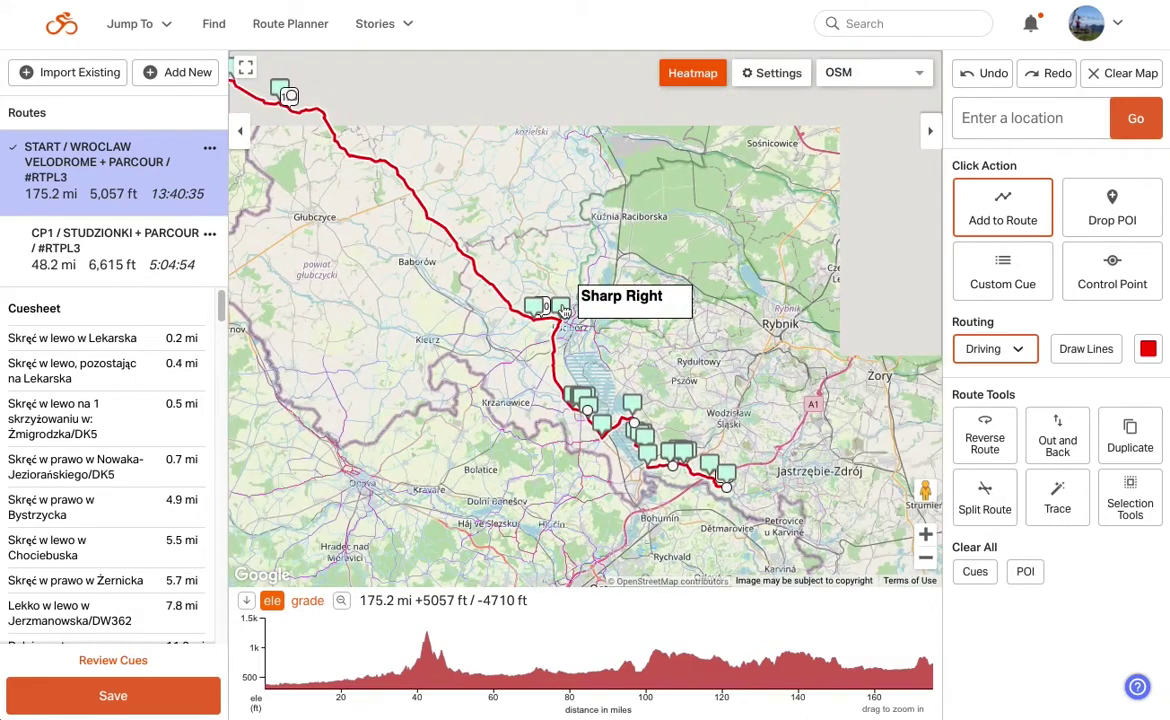
left_click(560, 305)
left_click(597, 417)
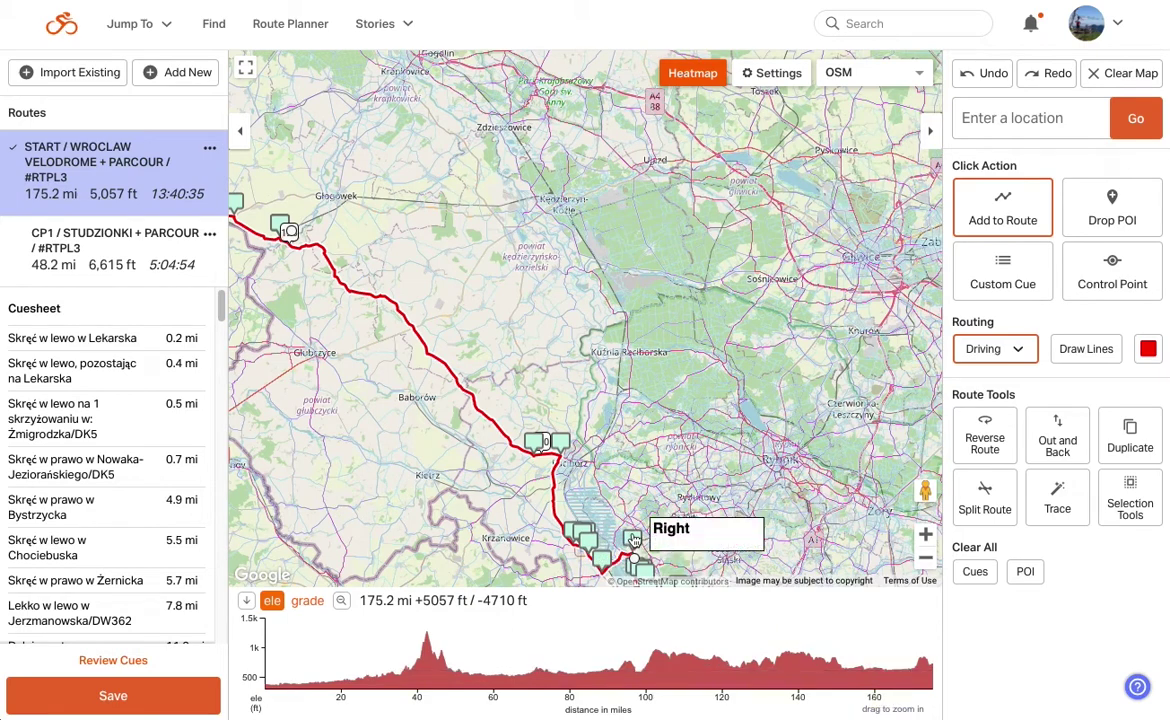
Hide the cue icons and distance markers on the map
left_click(772, 76)
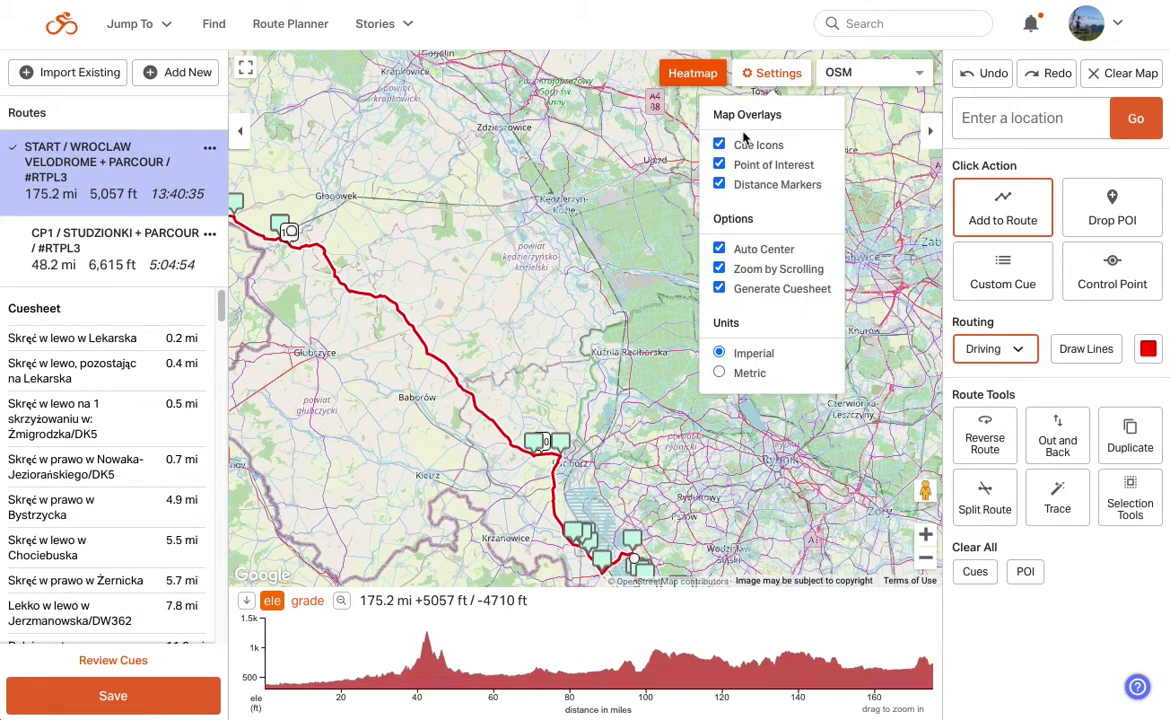
left_click_drag(765, 400, 705, 106)
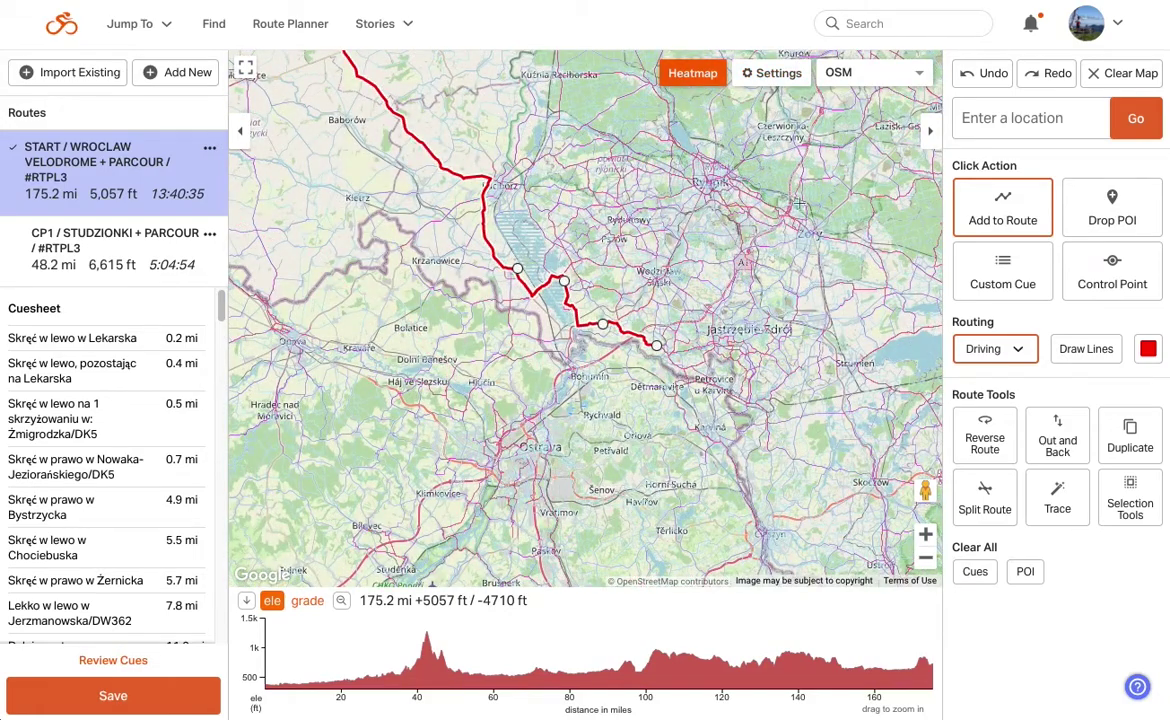
Add a custom cue of type Generic on the route just northeast of Olza with the note "Last petrol stop before next town"
left_click(1000, 272)
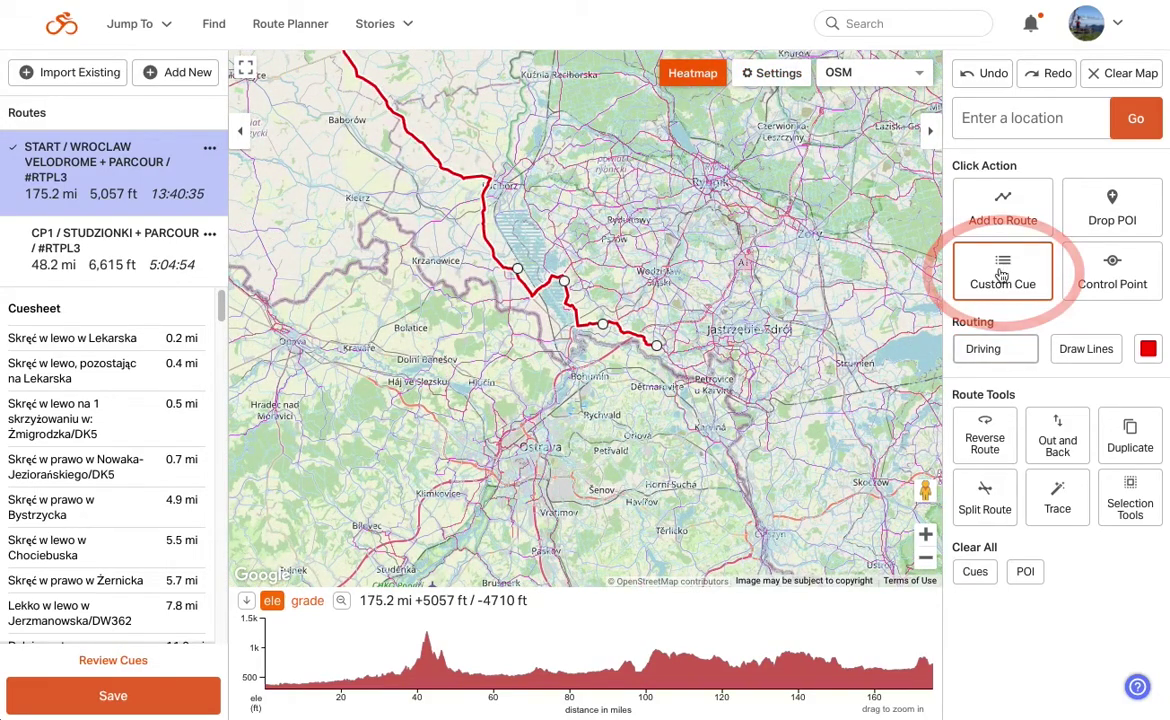
left_click(925, 535)
left_click(925, 535)
left_click(925, 535)
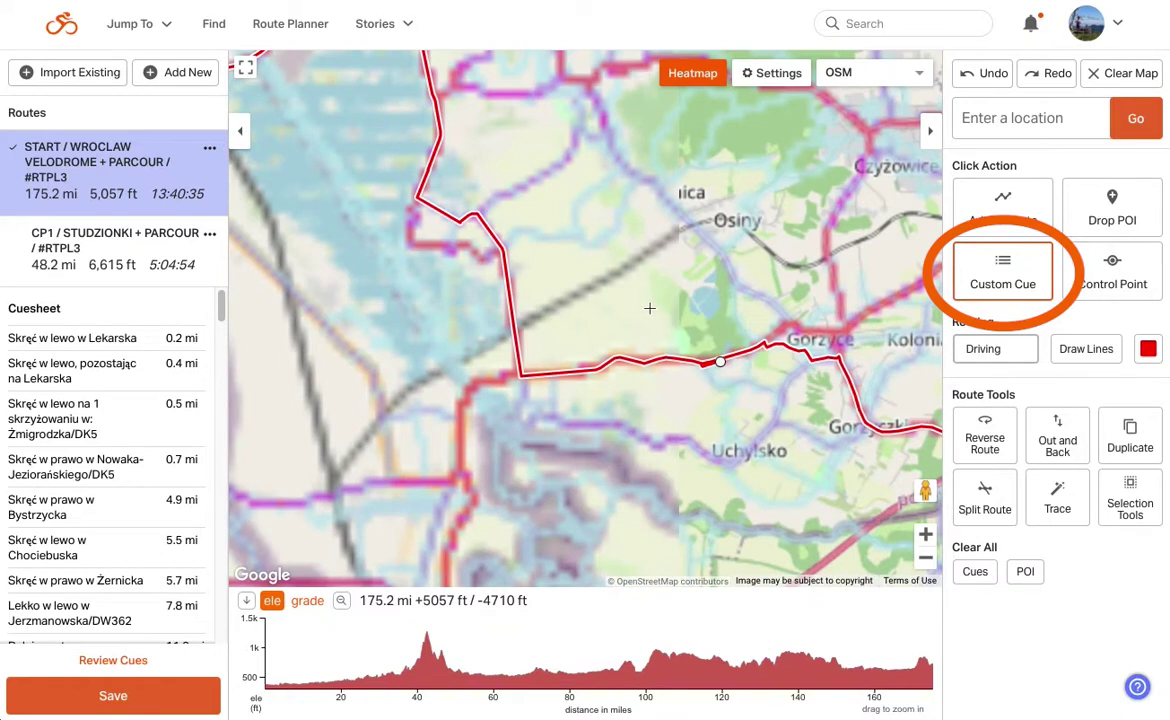
left_click(640, 366)
left_click(697, 137)
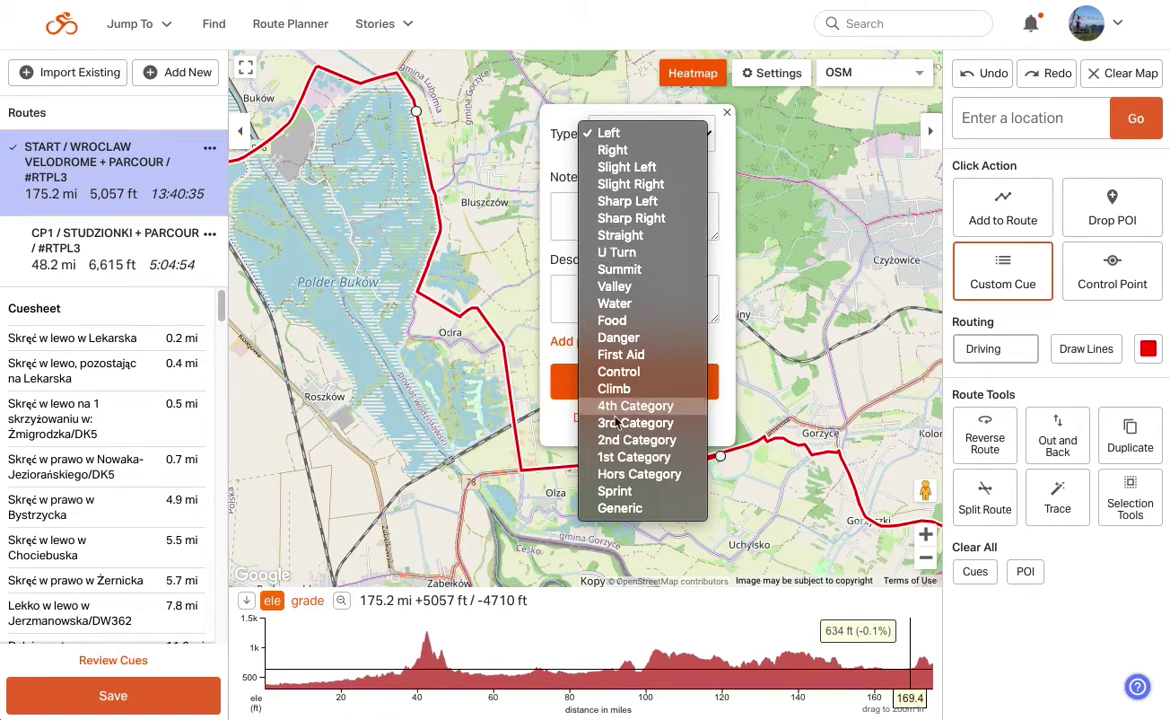
left_click(611, 510)
left_click(608, 208)
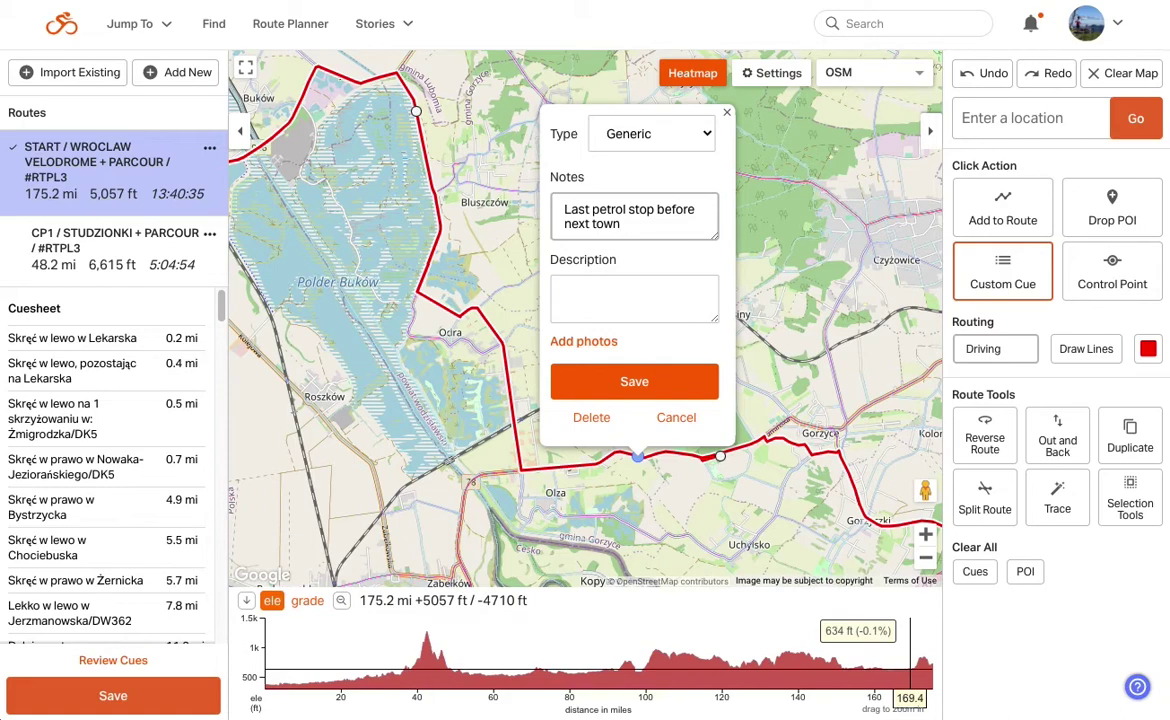
left_click(634, 382)
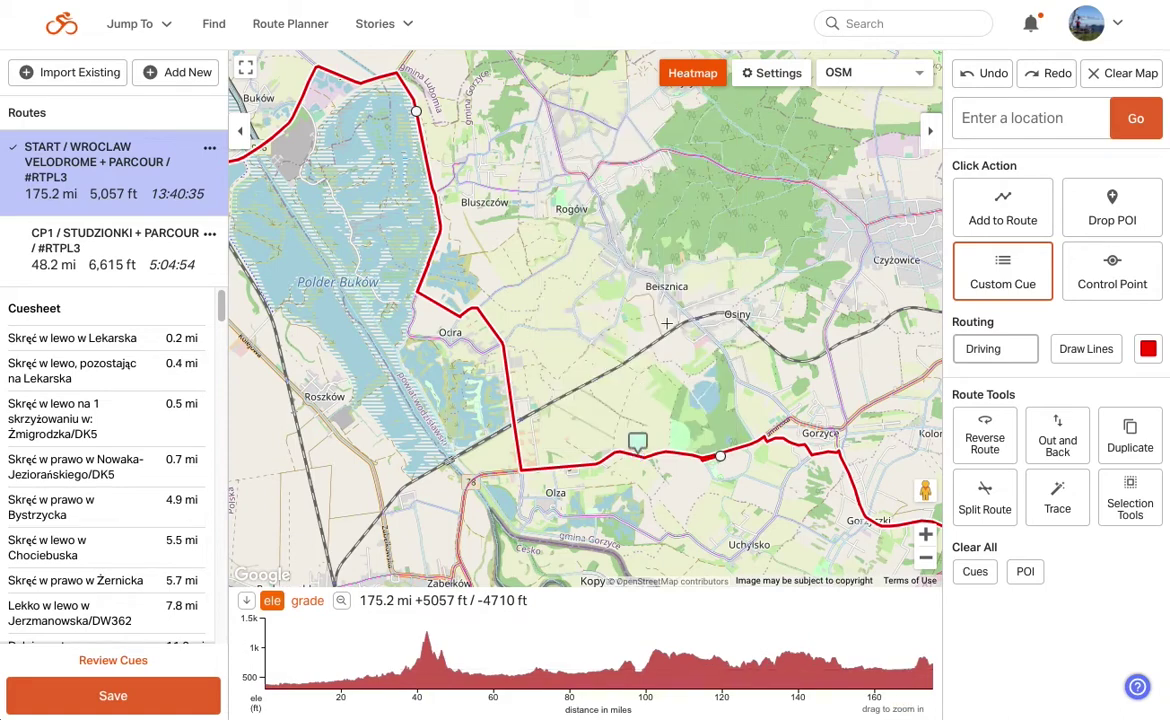
Check the custom cue's details from its map icon and from its entry in the cuesheet
left_click(638, 441)
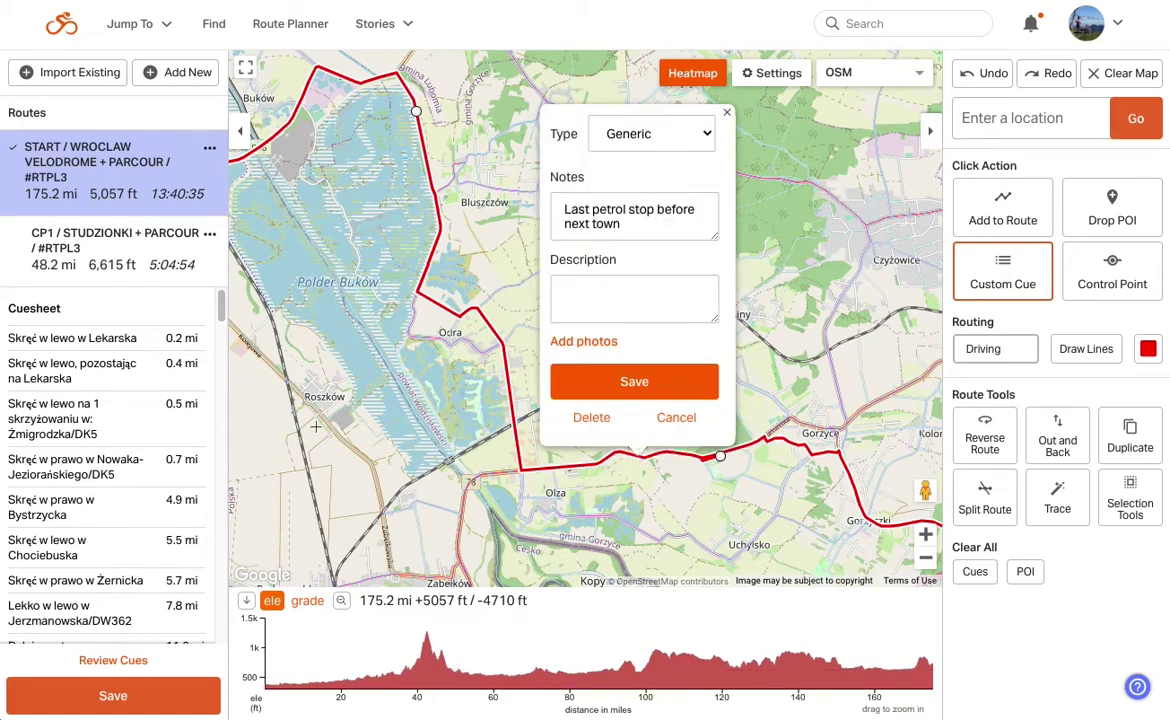
scroll(122, 450, "down", 15)
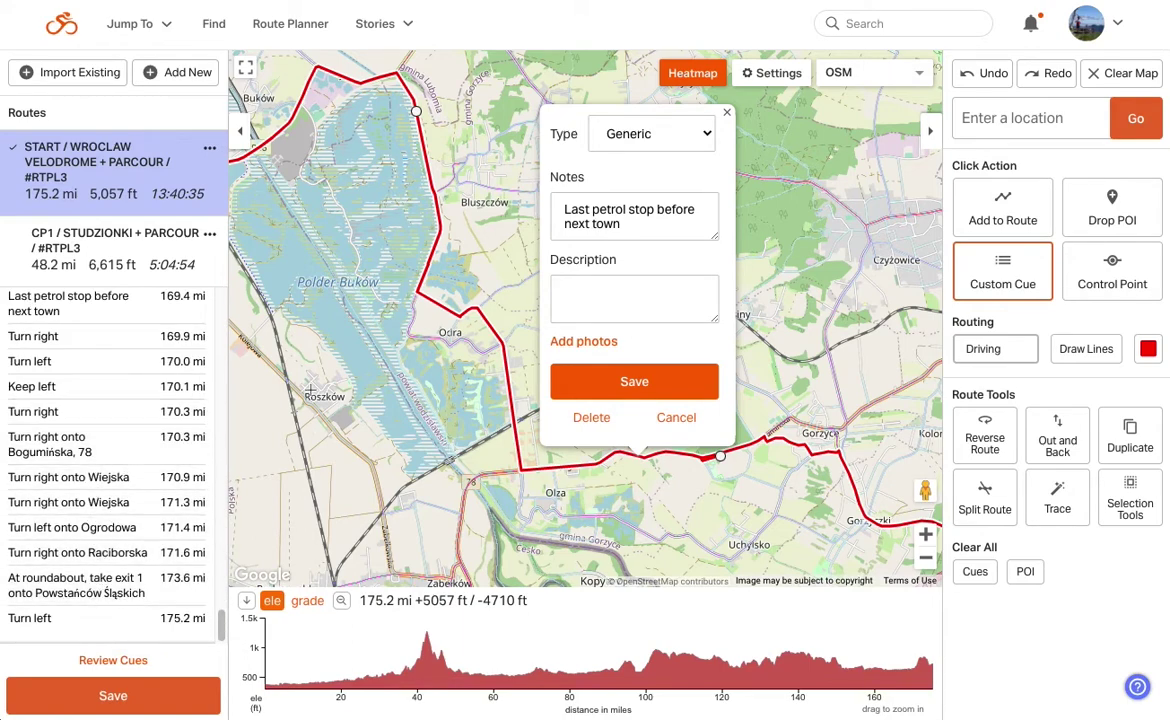
left_click(72, 305)
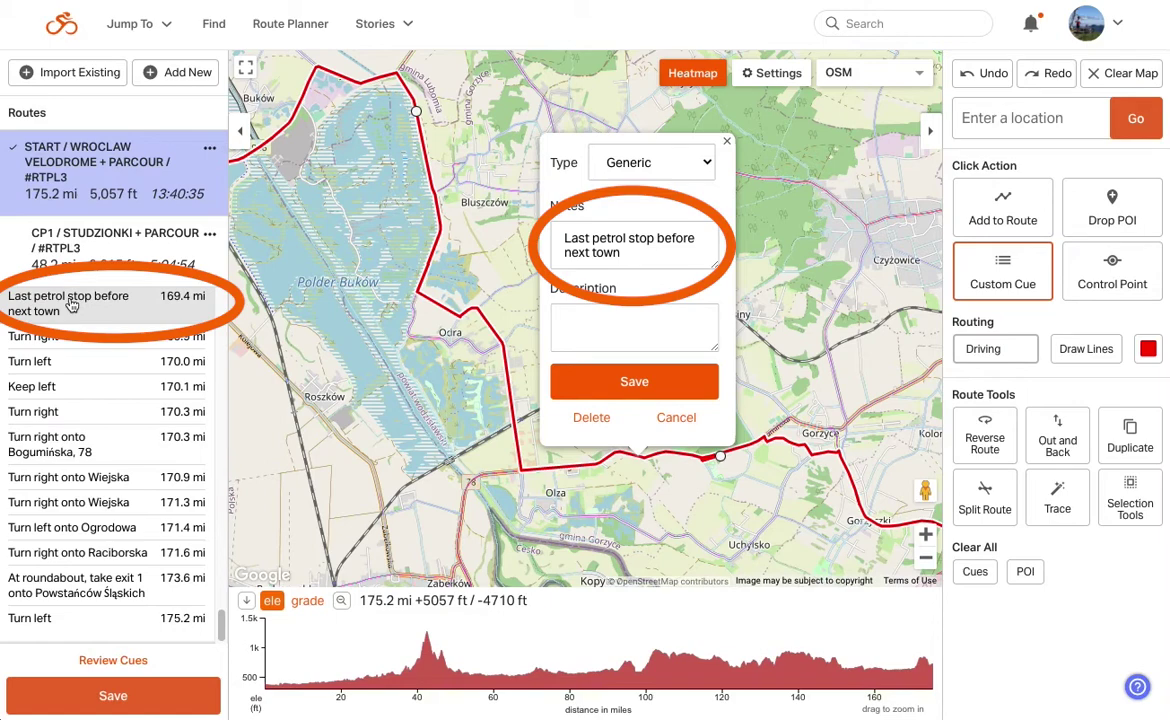
left_click(634, 381)
Drop a point of interest just north of the route east of Dworek, beside the custom cue
left_click(1123, 217)
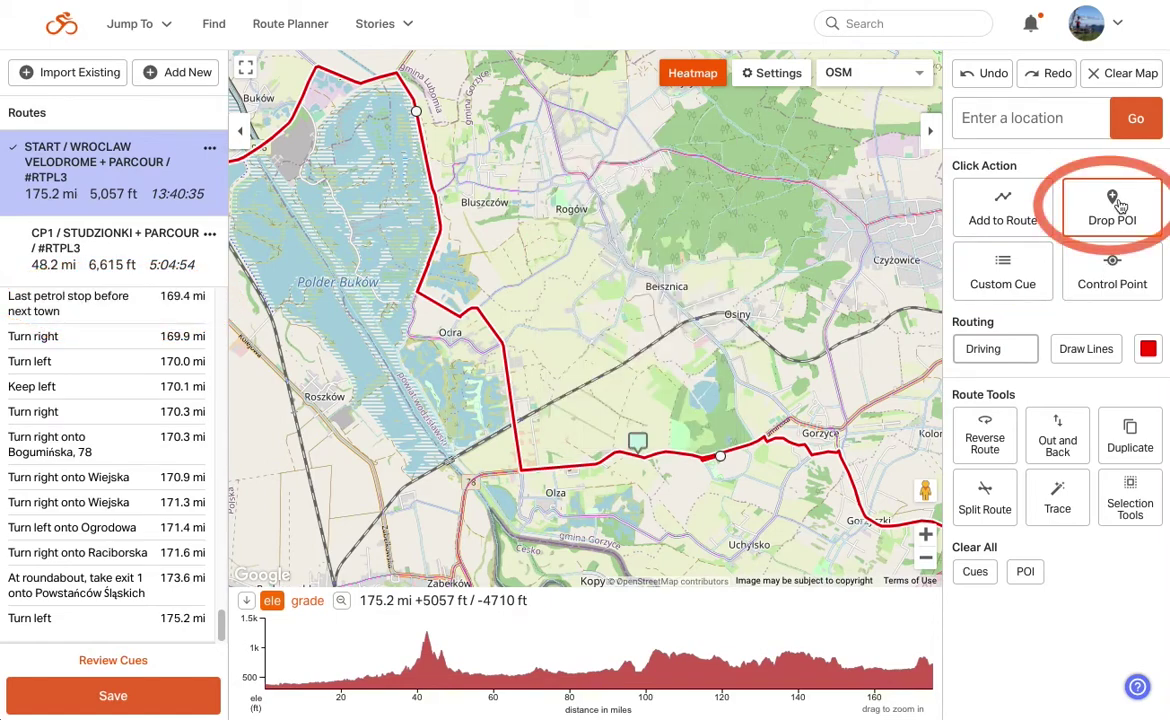
left_click(925, 535)
scroll(575, 300, "up", 1)
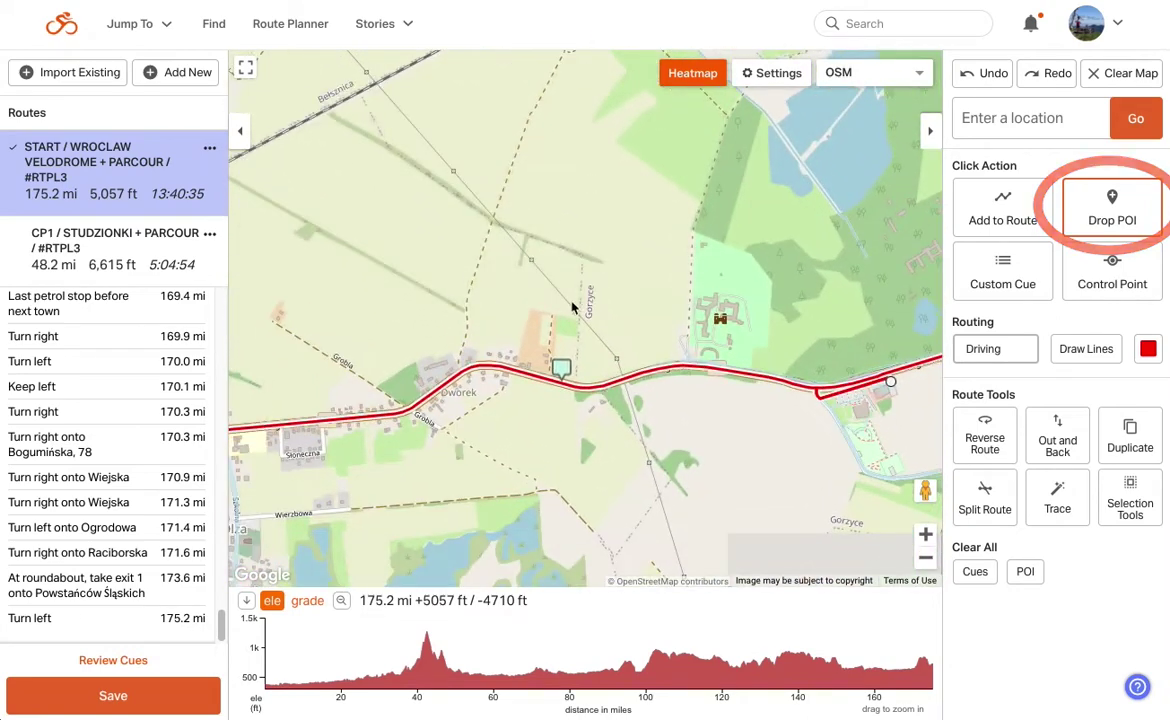
left_click(537, 349)
Set the point of interest's type to Food, name it "Last petrol stop" and save it
left_click(532, 88)
scroll(515, 150, "down", 8)
scroll(507, 172, "down", 3)
scroll(507, 172, "up", 5)
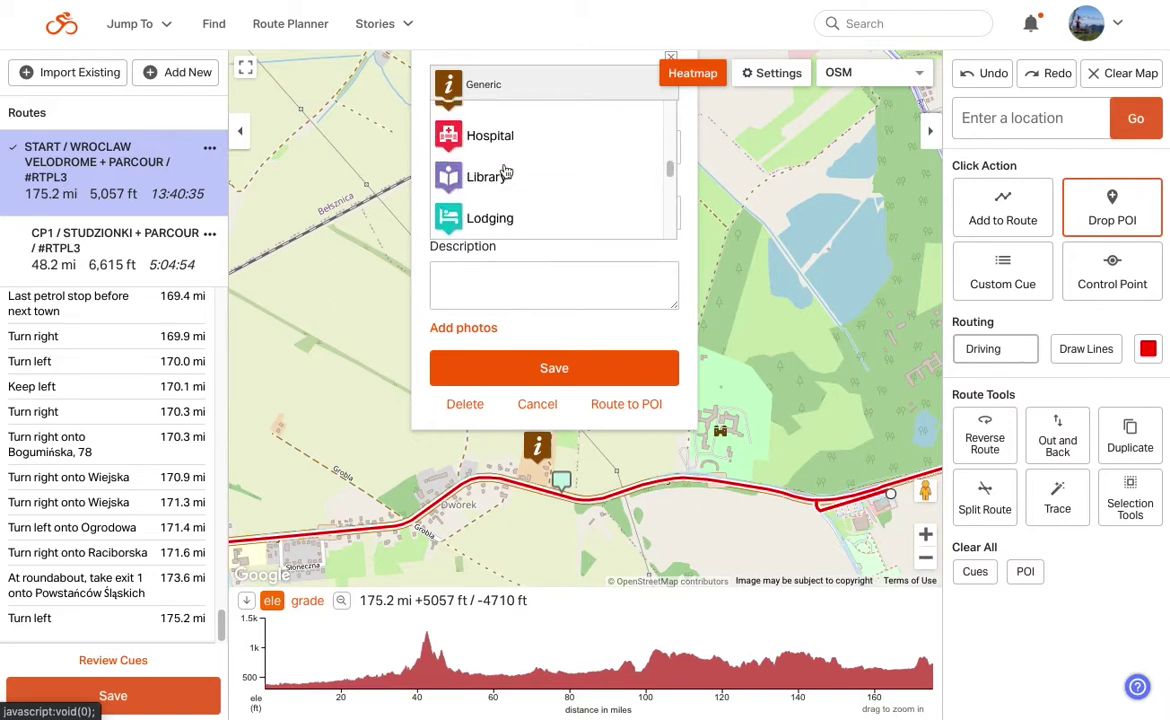
scroll(505, 172, "up", 3)
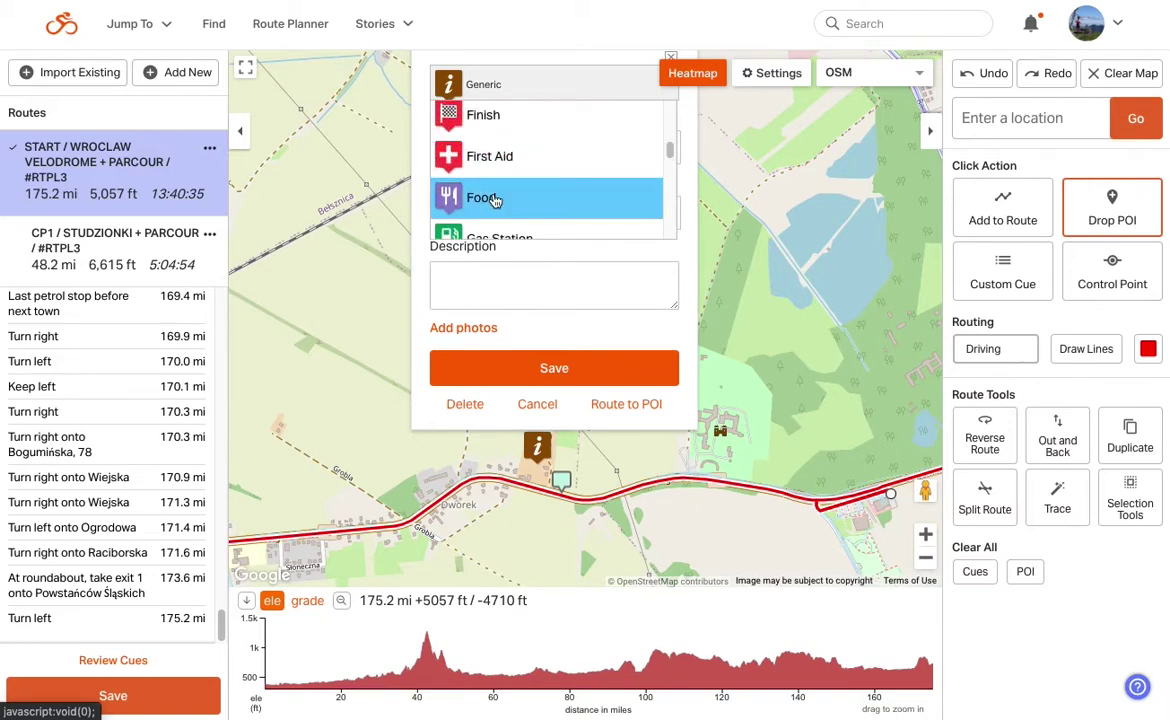
left_click(494, 200)
left_click(508, 143)
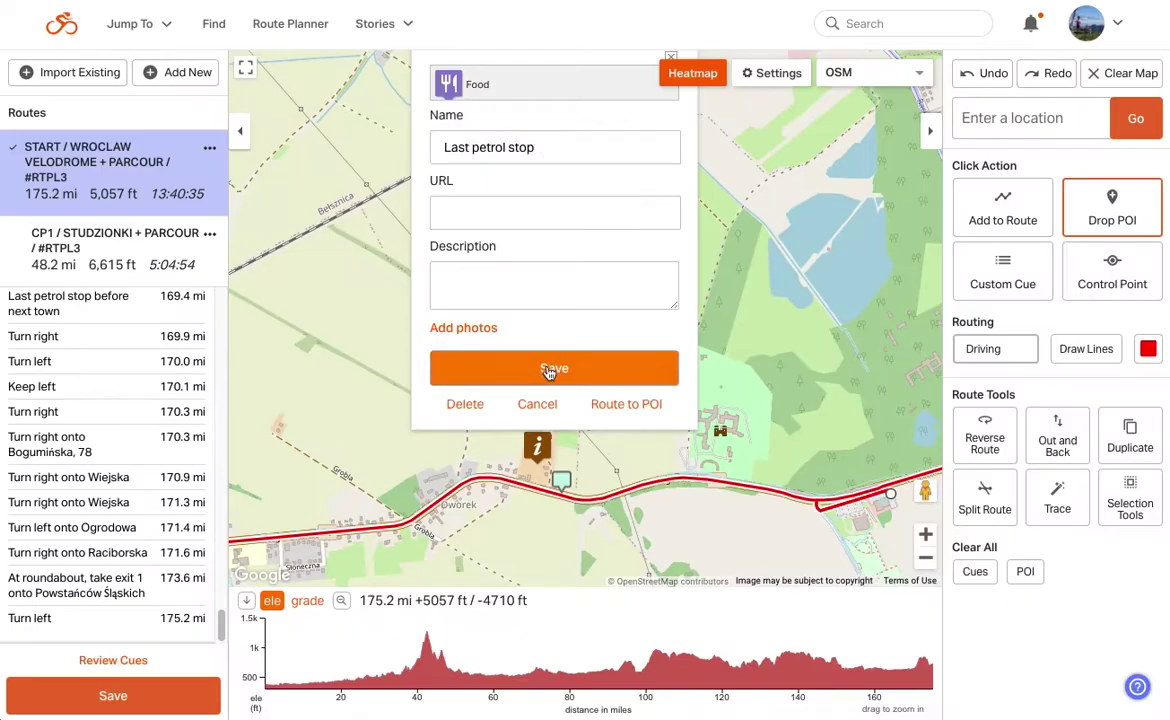
left_click(532, 606)
mouse_move(680, 338)
left_mouse_down()
mouse_move(514, 392)
mouse_move(572, 440)
mouse_move(575, 458)
mouse_move(541, 462)
left_mouse_up()
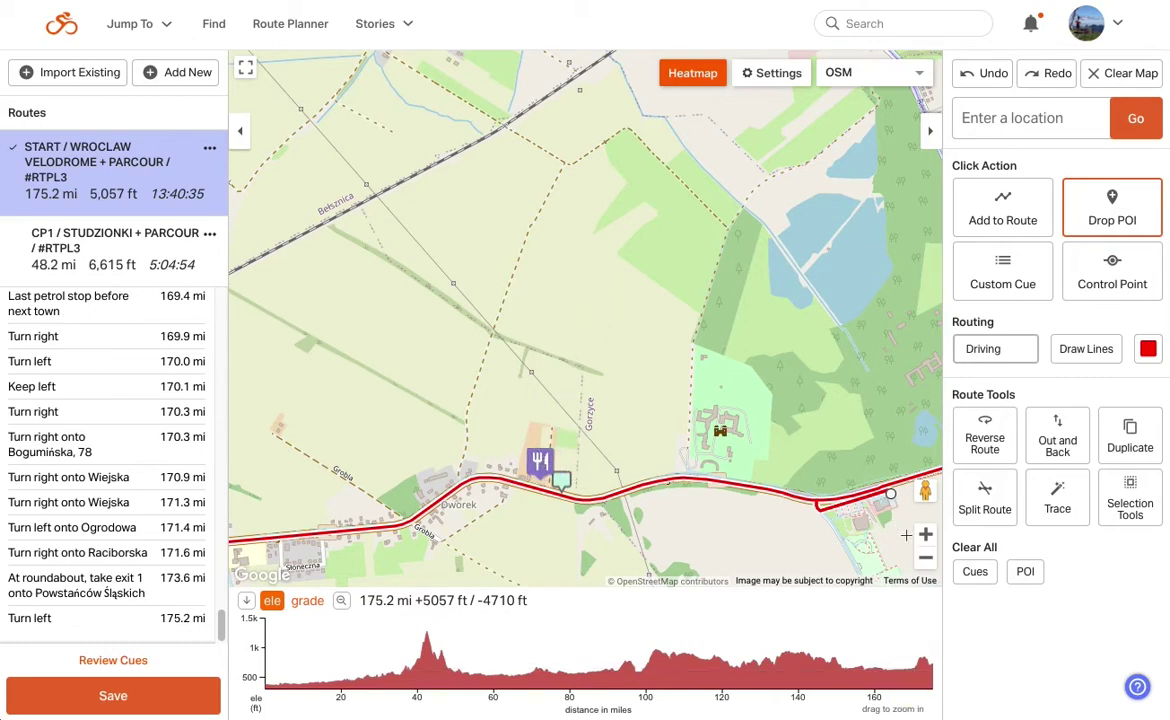
Add control points on both sides of the parking-area spur east of Dworek and reroute along the main road to eliminate the spur
left_click(926, 563)
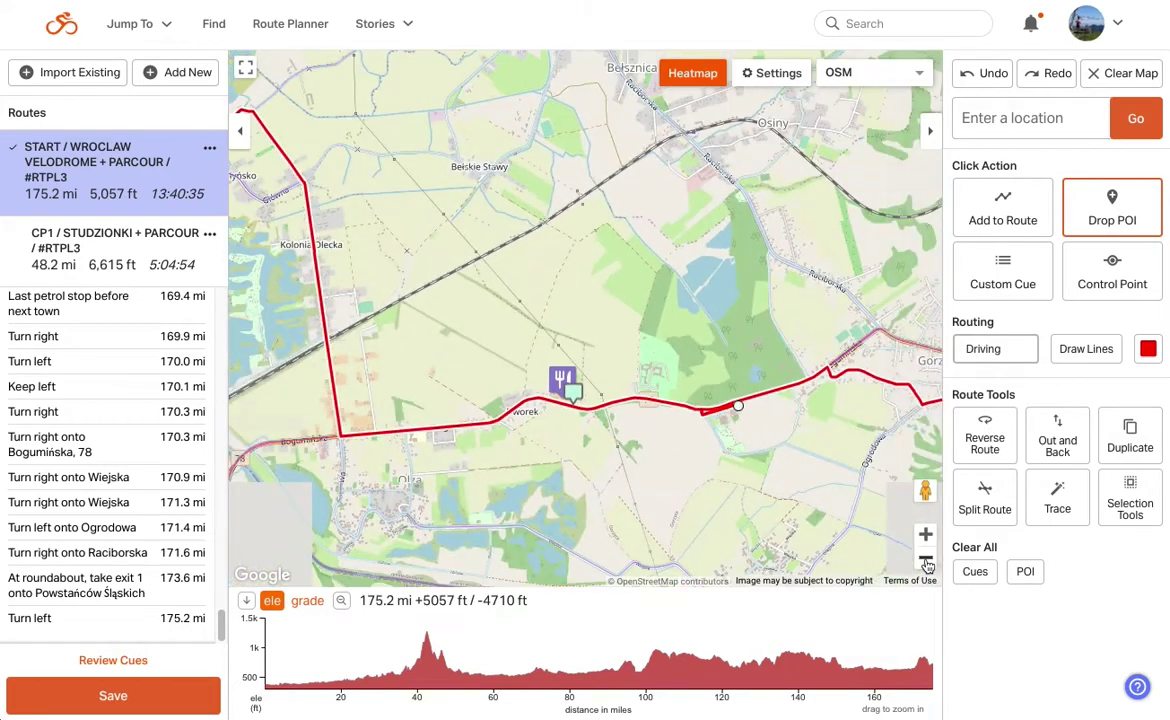
scroll(716, 416, "up", 4)
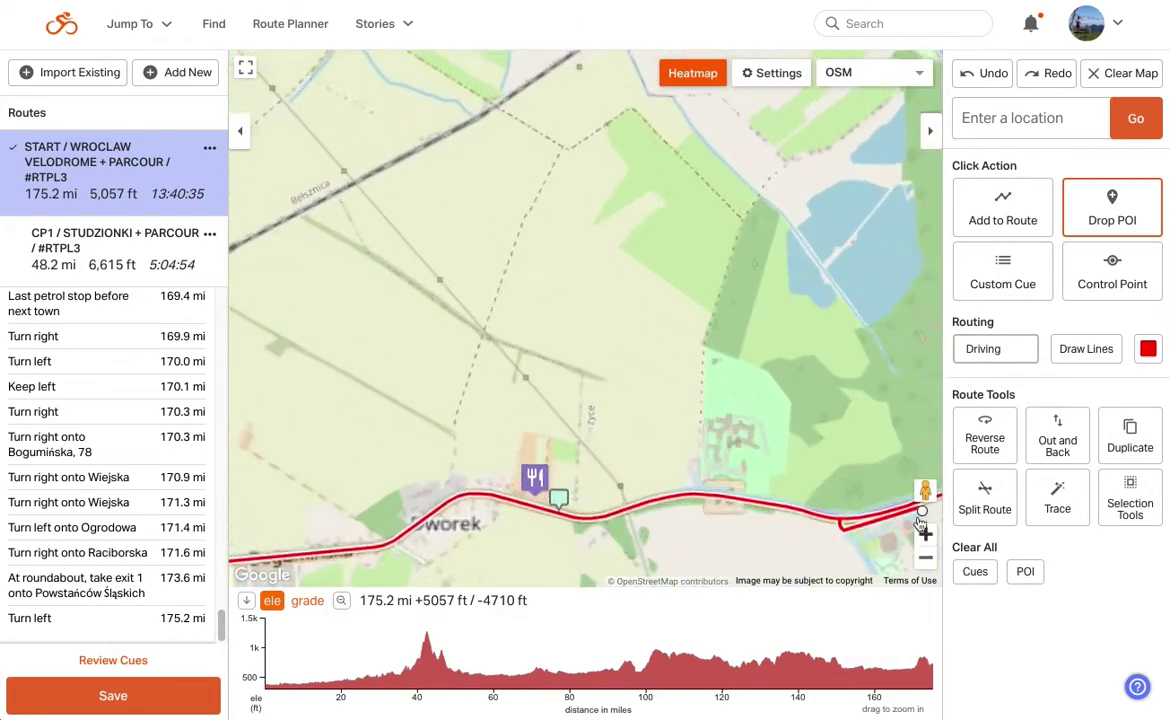
left_click_drag(716, 416, 624, 322)
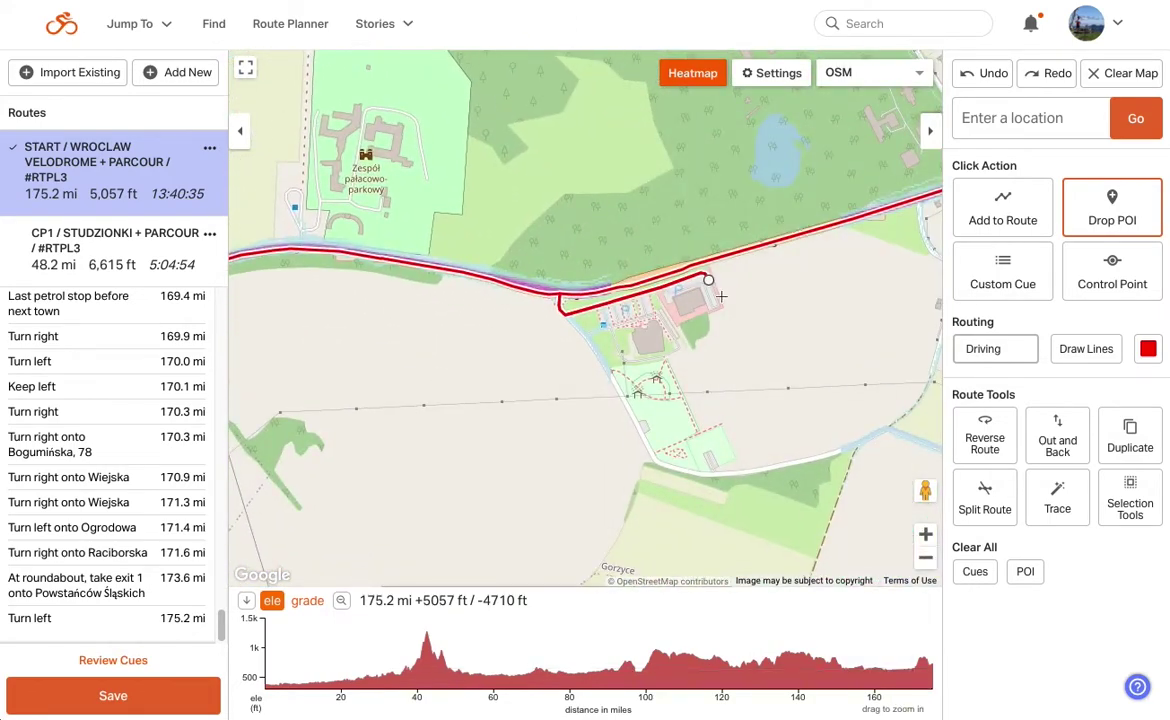
left_click(1112, 272)
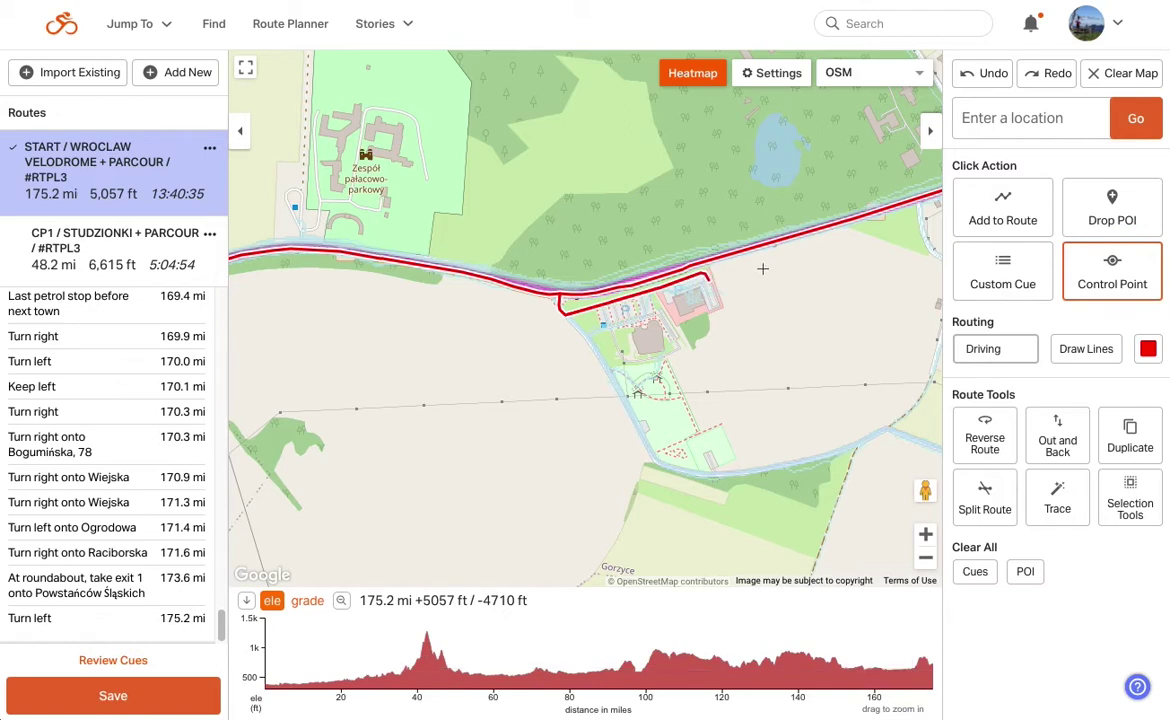
left_click(463, 276)
left_click(624, 283)
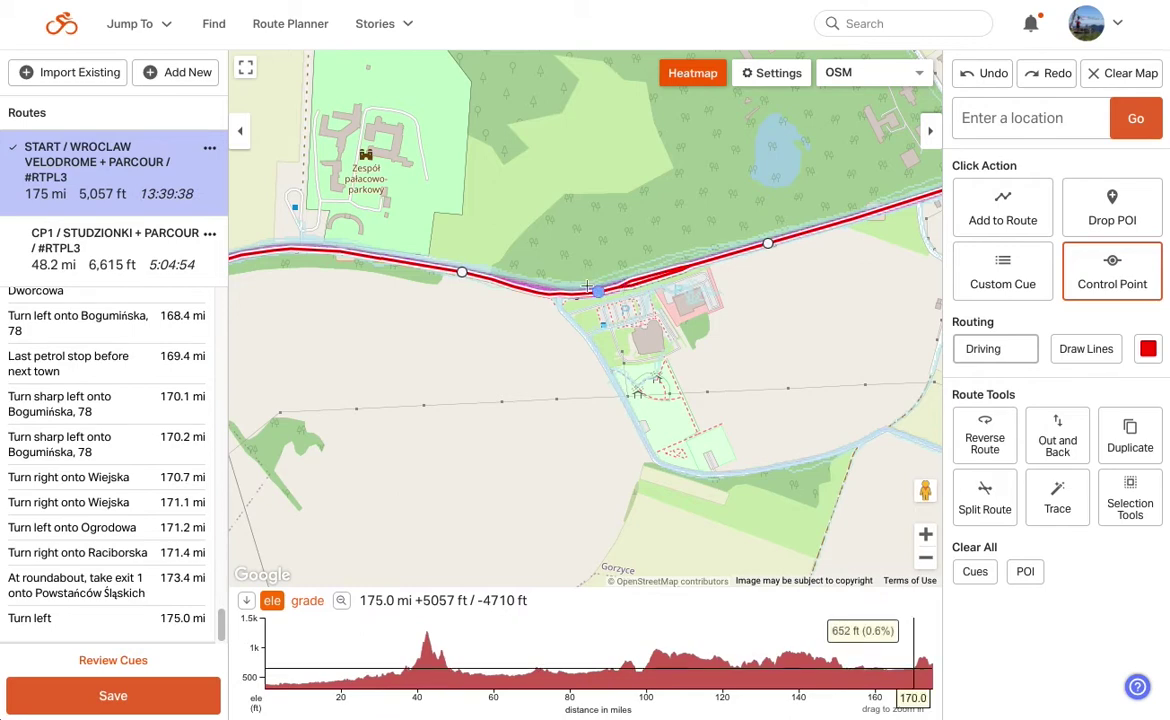
left_click(511, 284)
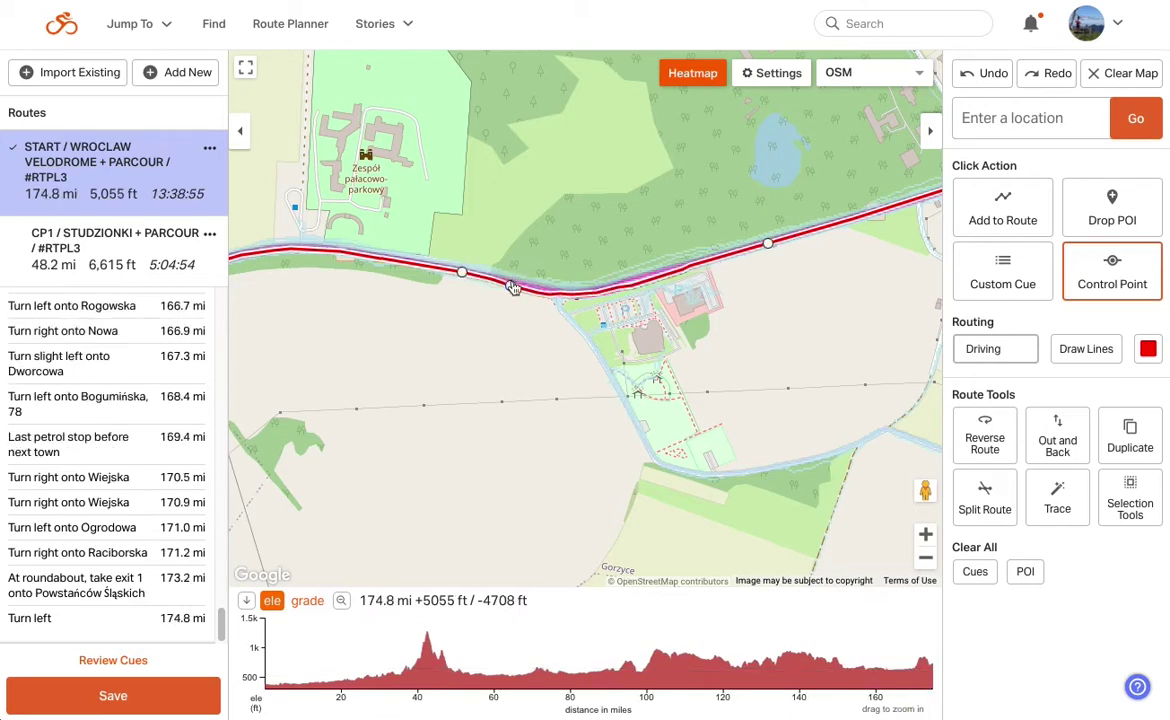
Select the route section from about mile 78 to mile 120 on the elevation graph and change its color to blue
left_click(926, 559)
left_click(926, 559)
left_click(926, 559)
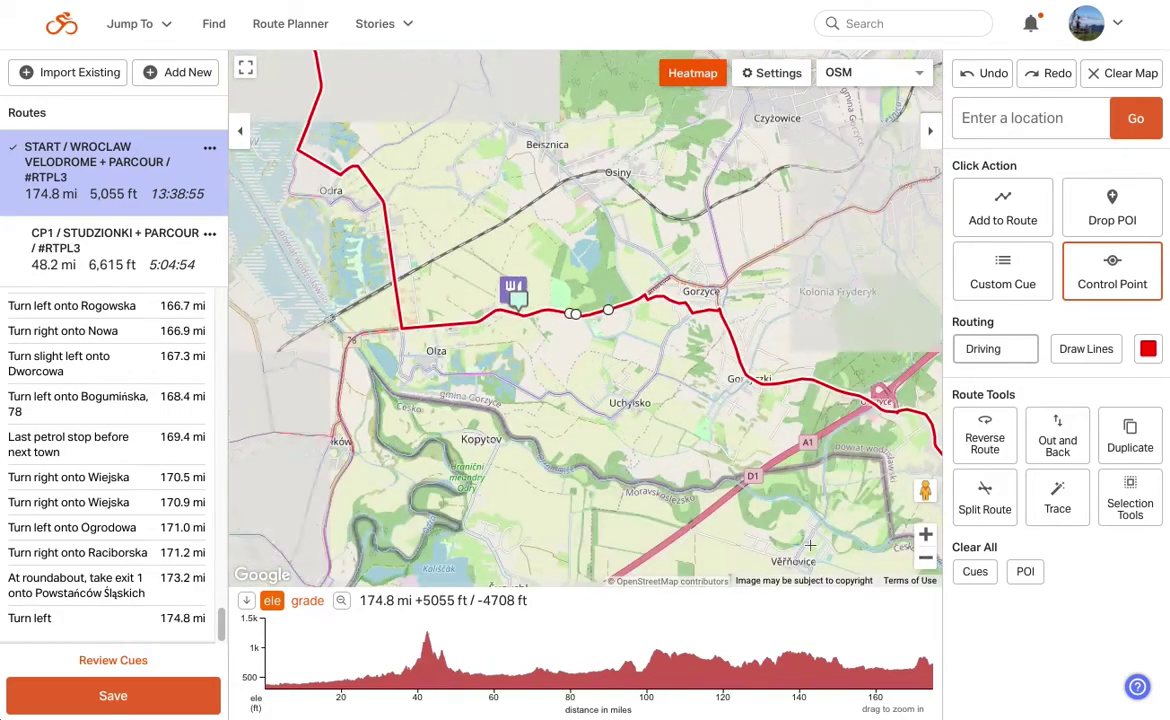
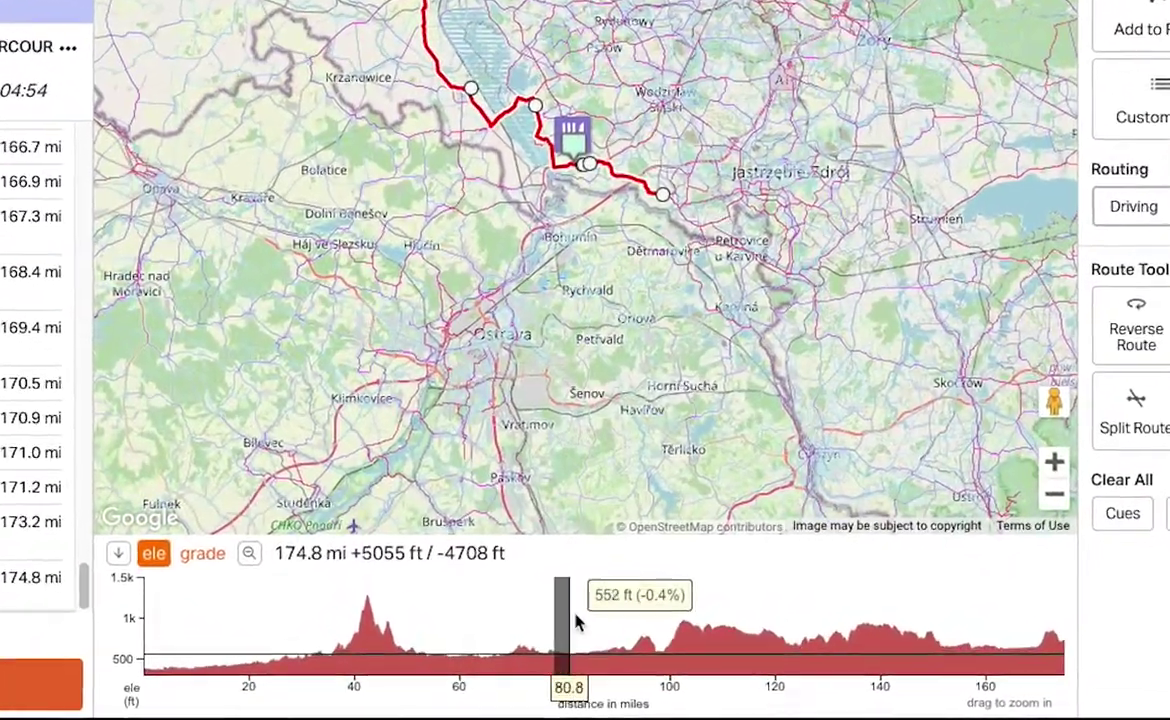
left_click_drag(575, 622, 771, 622)
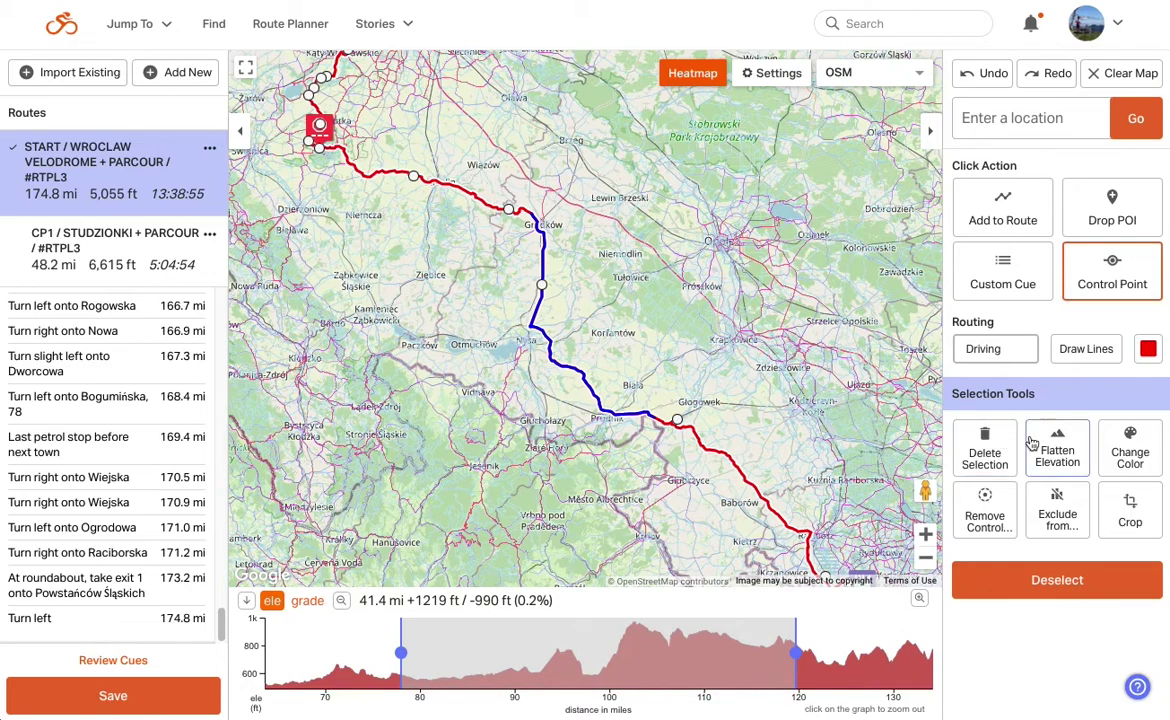
left_click(1129, 446)
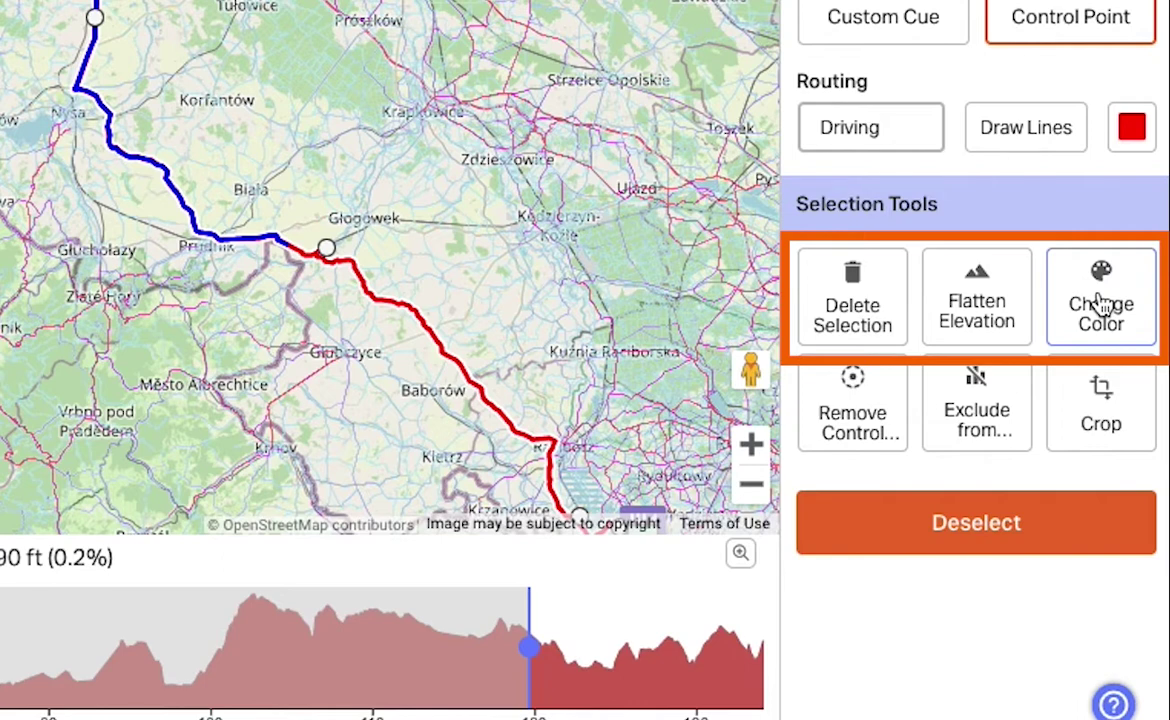
left_click(1100, 305)
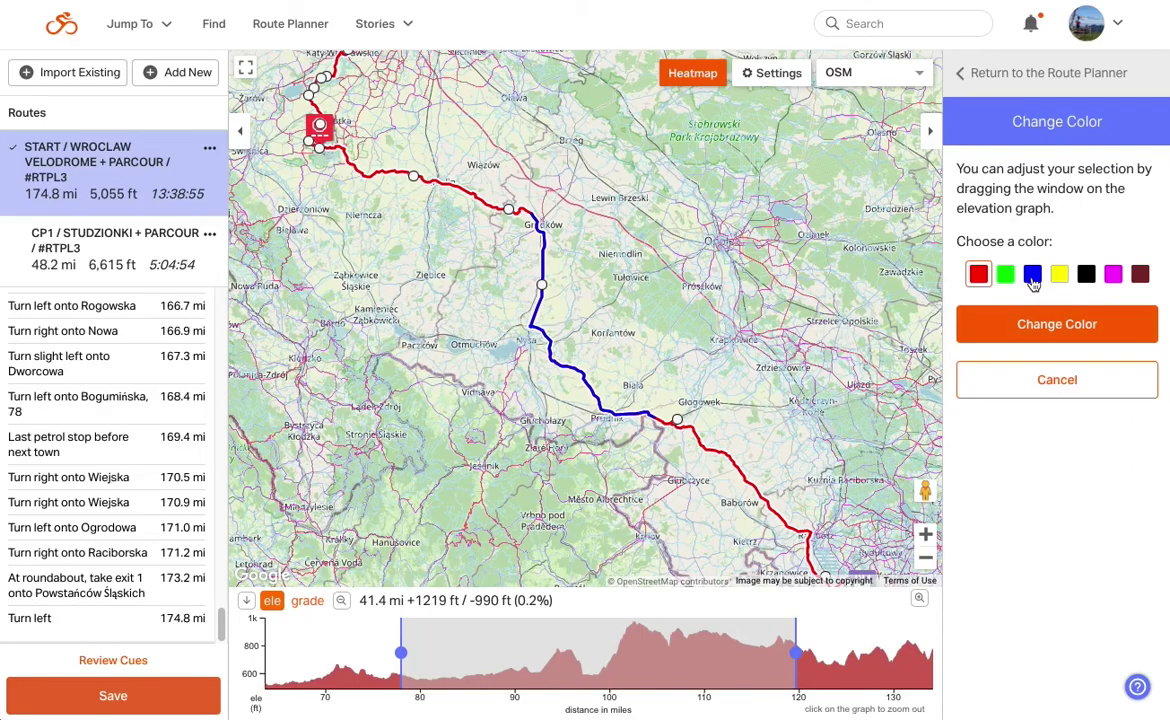
left_click(1033, 280)
left_click(1055, 324)
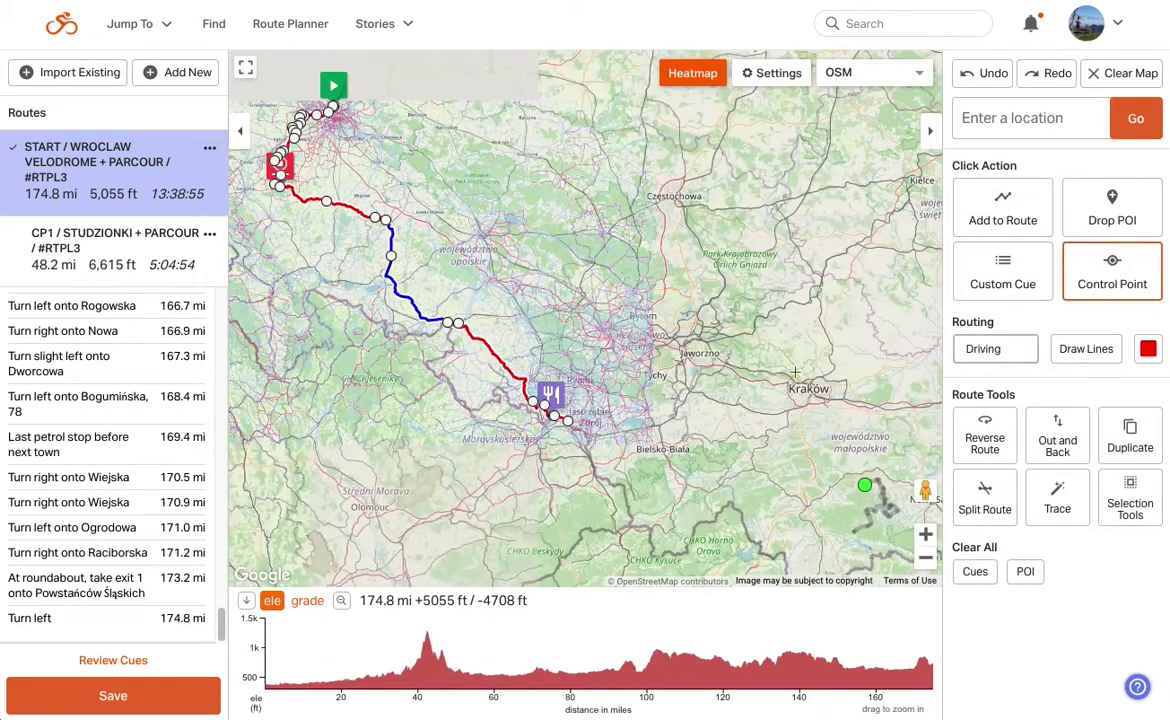
Select the route section from about mile 119 to mile 152 on the elevation graph and delete it
left_click_drag(843, 657, 722, 647)
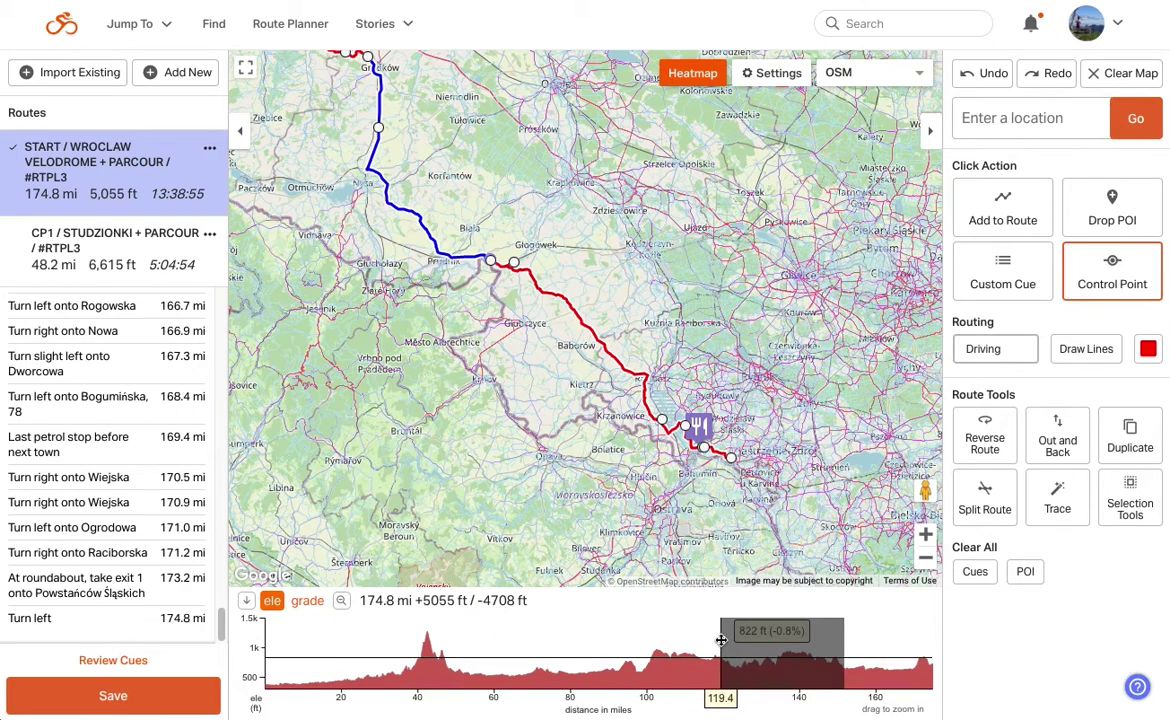
left_click(986, 452)
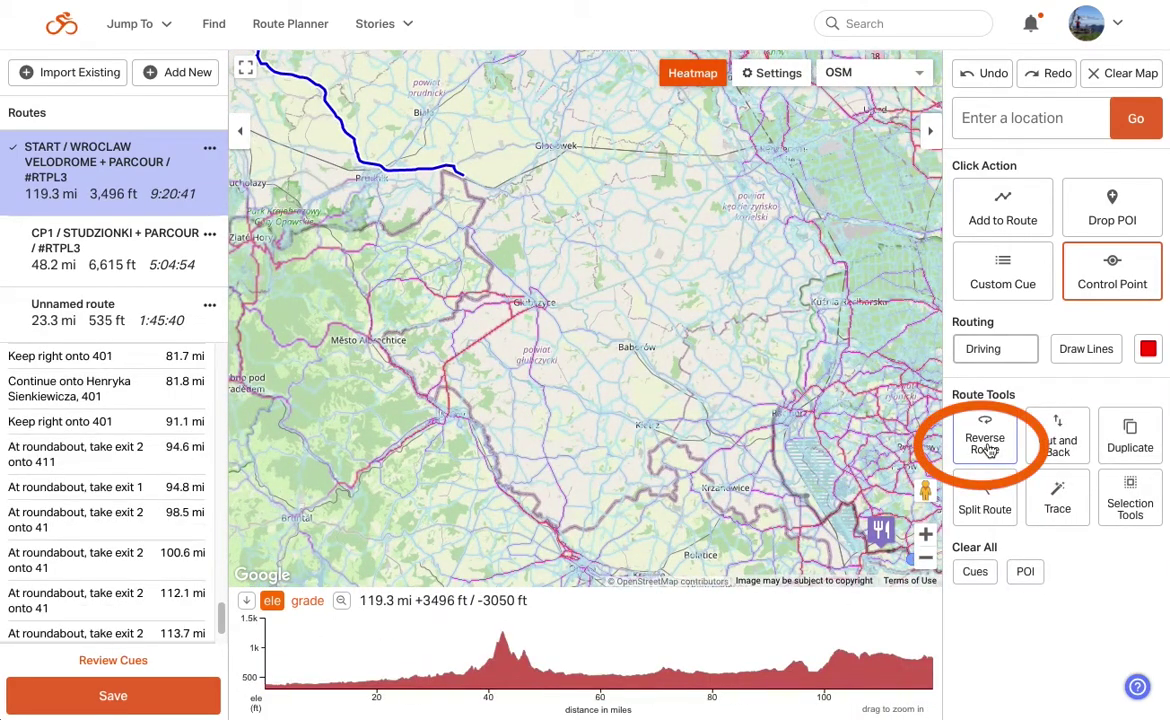
left_click(986, 448)
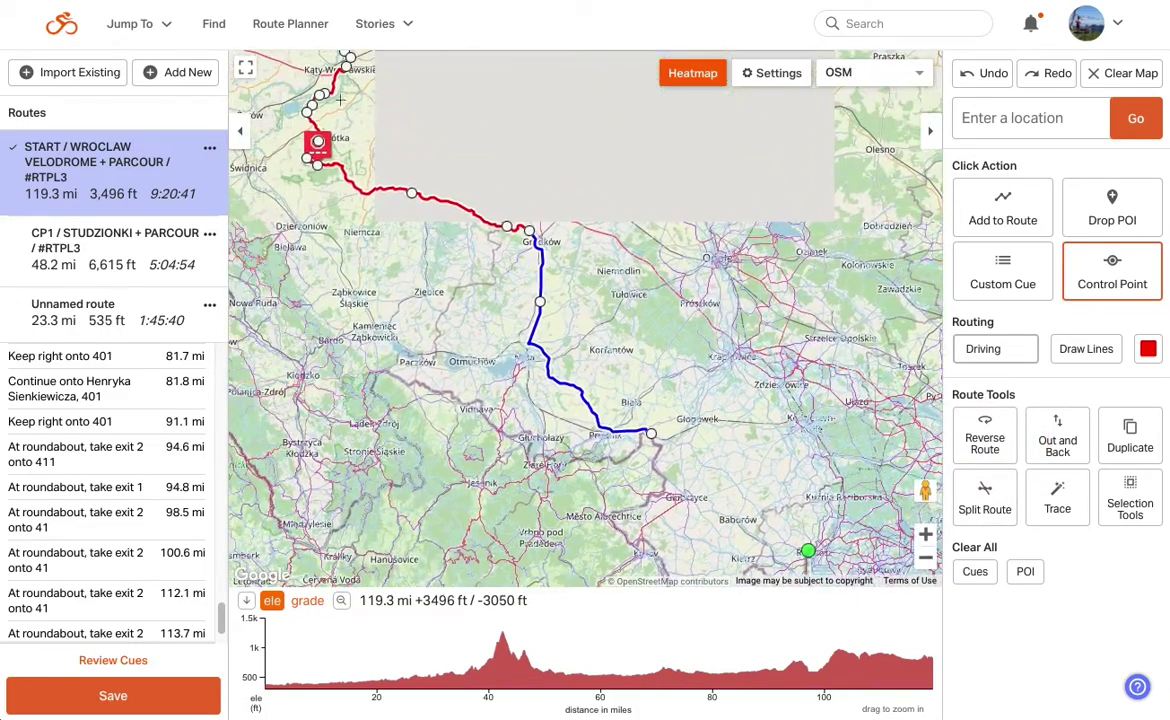
Bridge the gap by routing from the blue section's end past Město Albrechtice and northwest of Opava to the unnamed route's start at Racibórz
left_click(600, 432)
left_click(650, 389)
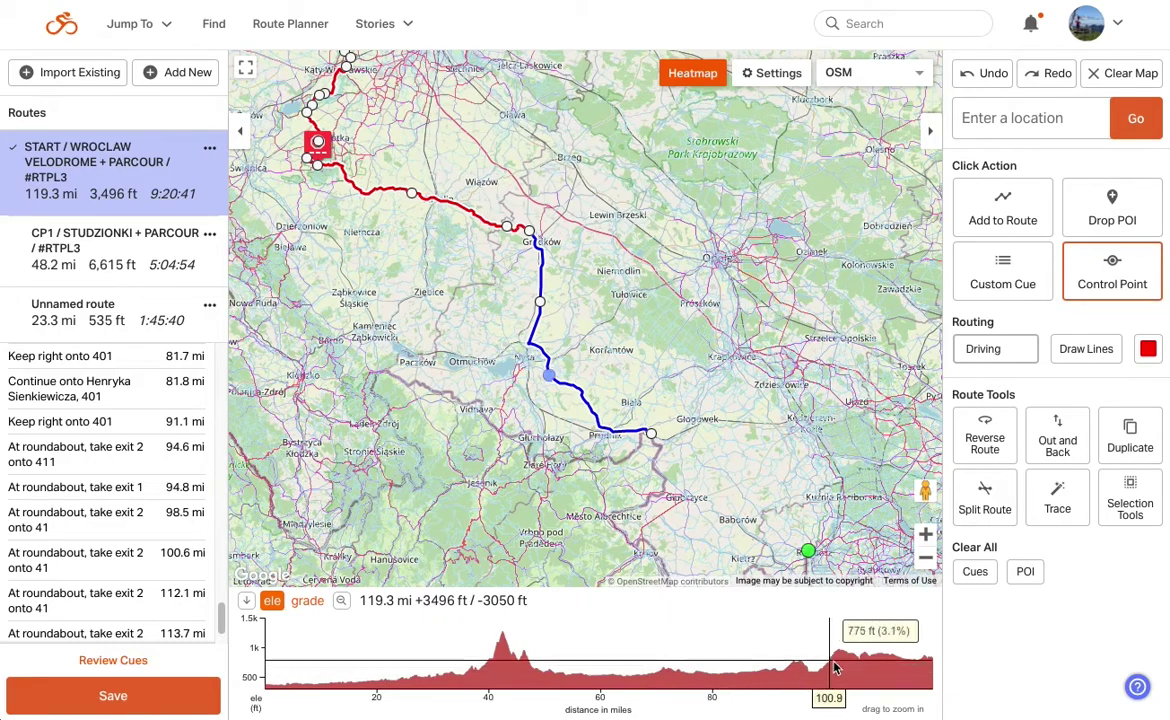
left_click_drag(829, 438, 635, 222)
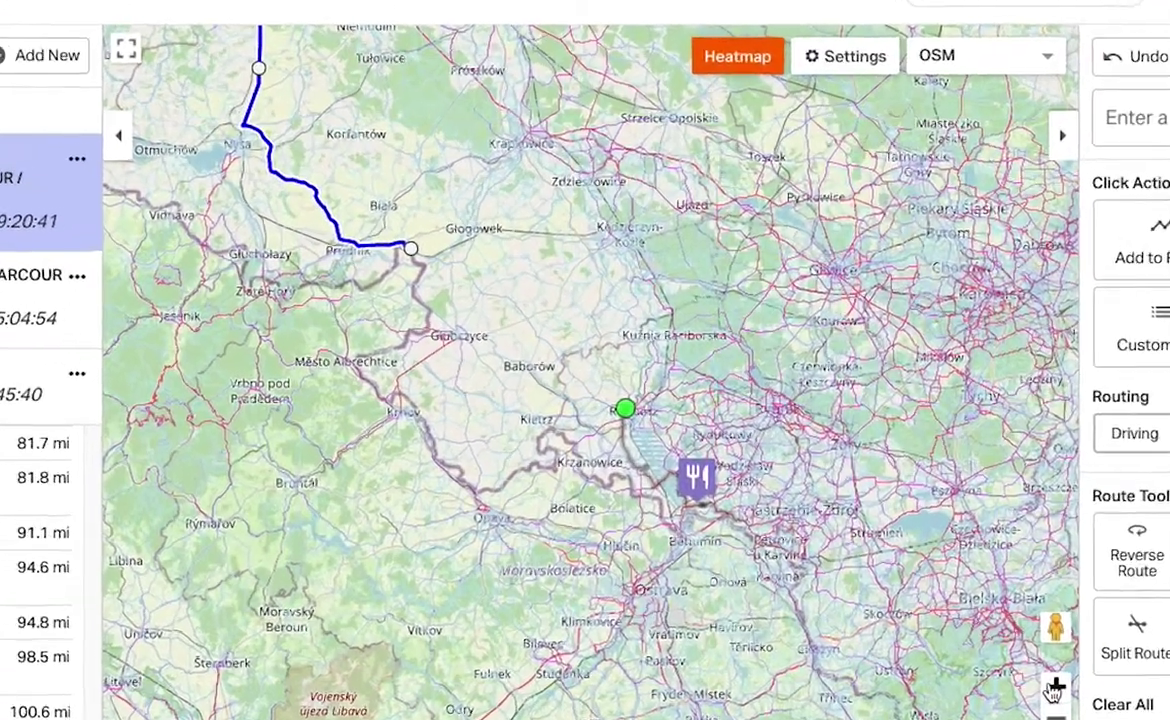
scroll(580, 322, "up", 2)
left_click_drag(541, 247, 621, 278)
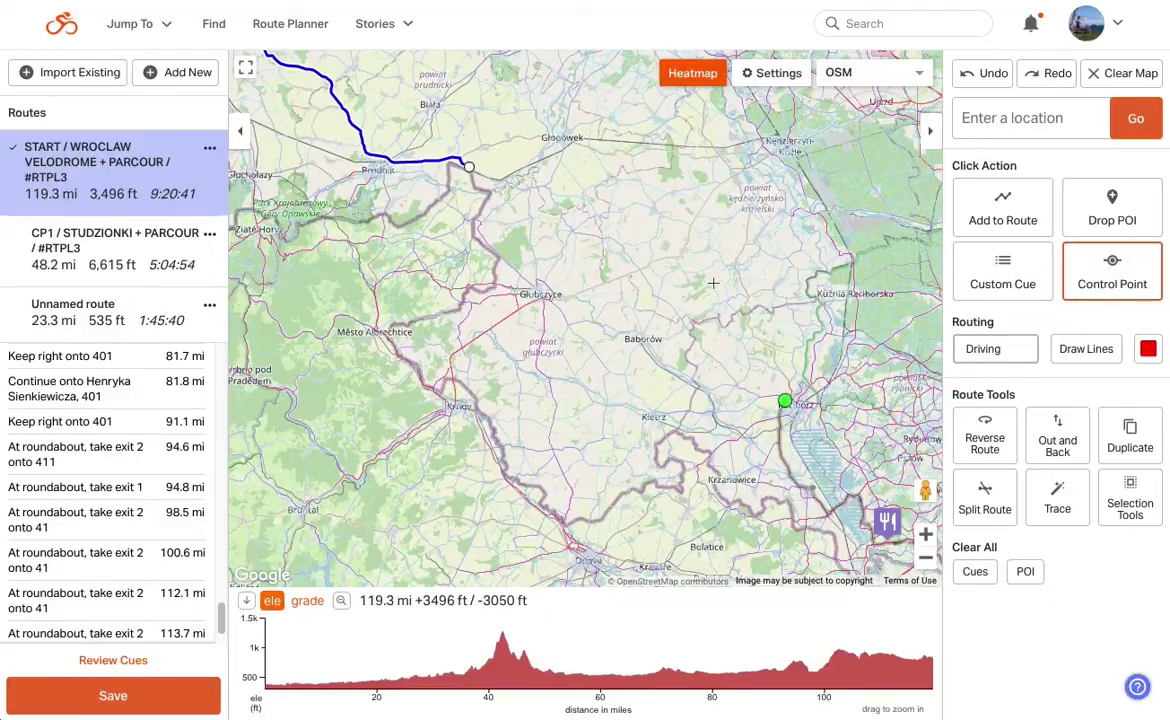
left_click(422, 319)
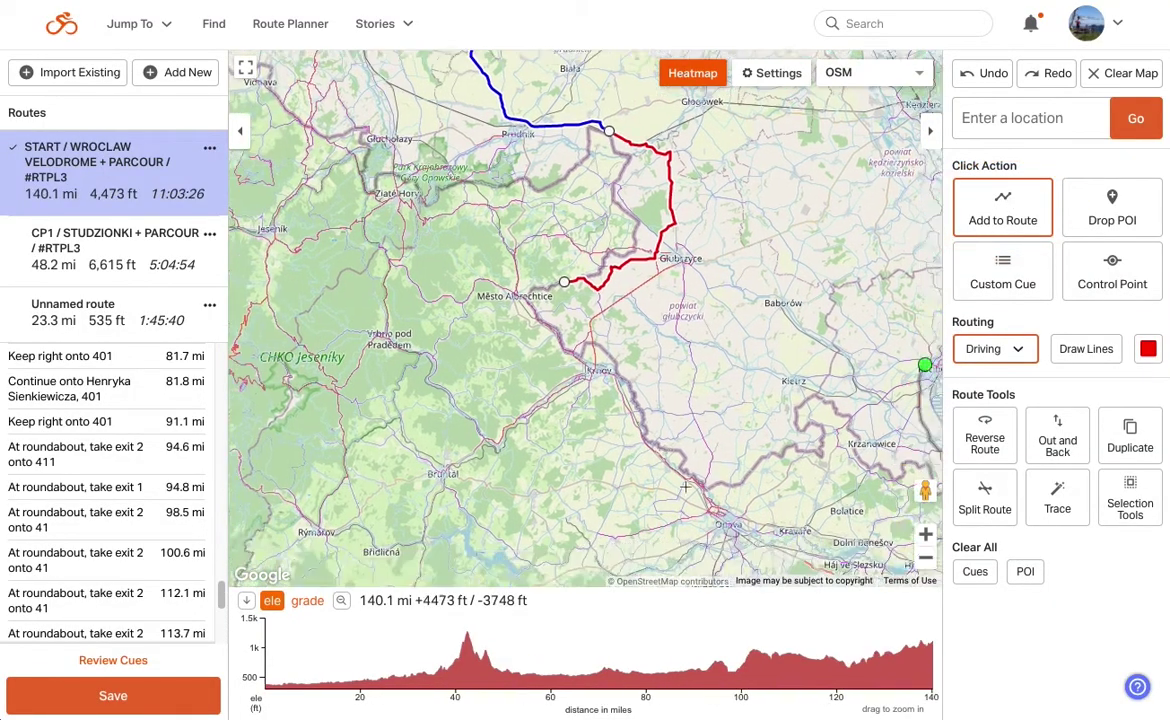
left_click(685, 487)
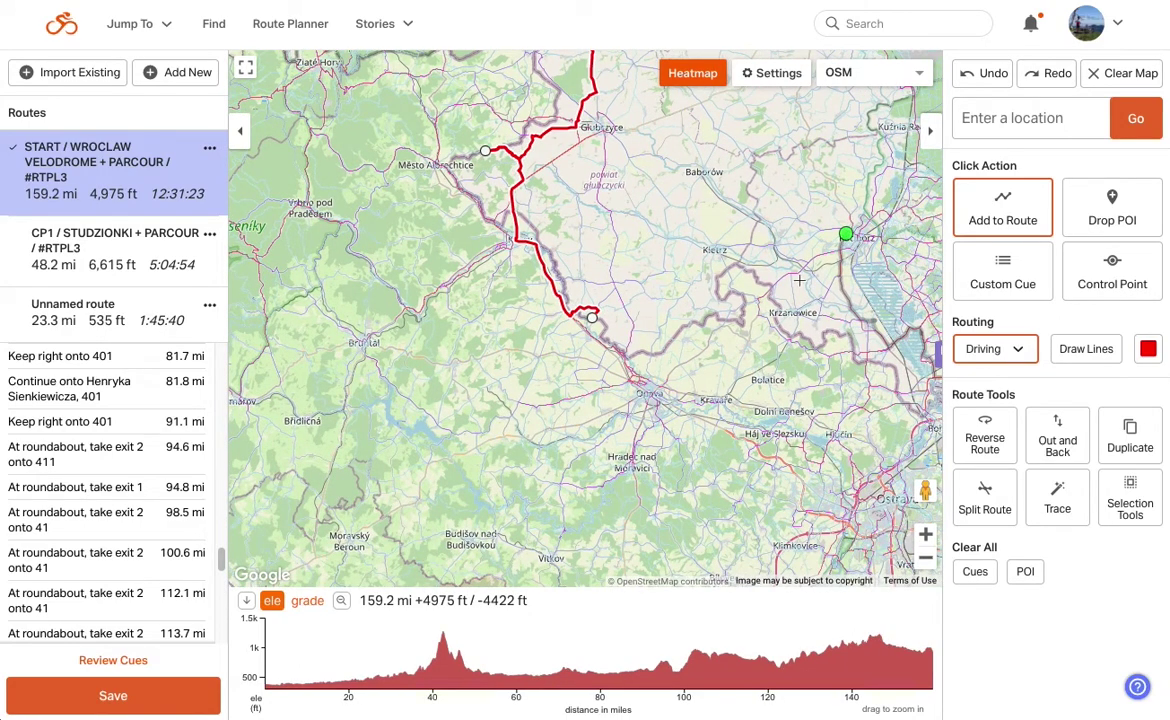
left_click(797, 258)
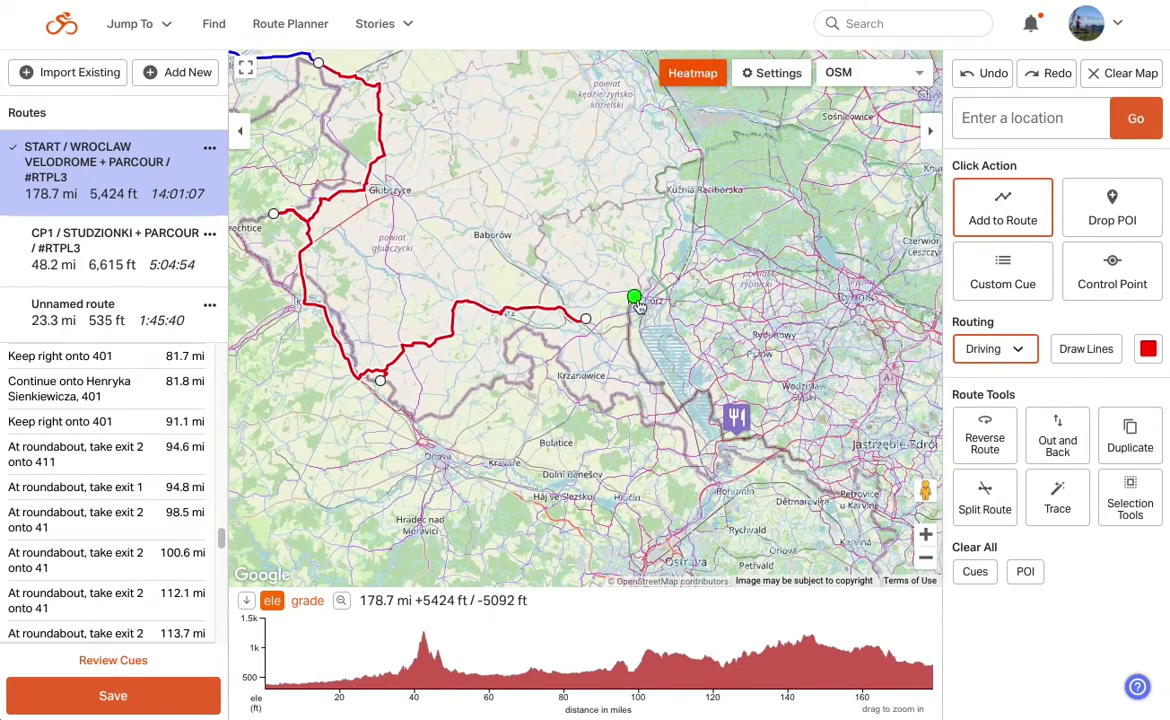
left_click(637, 298)
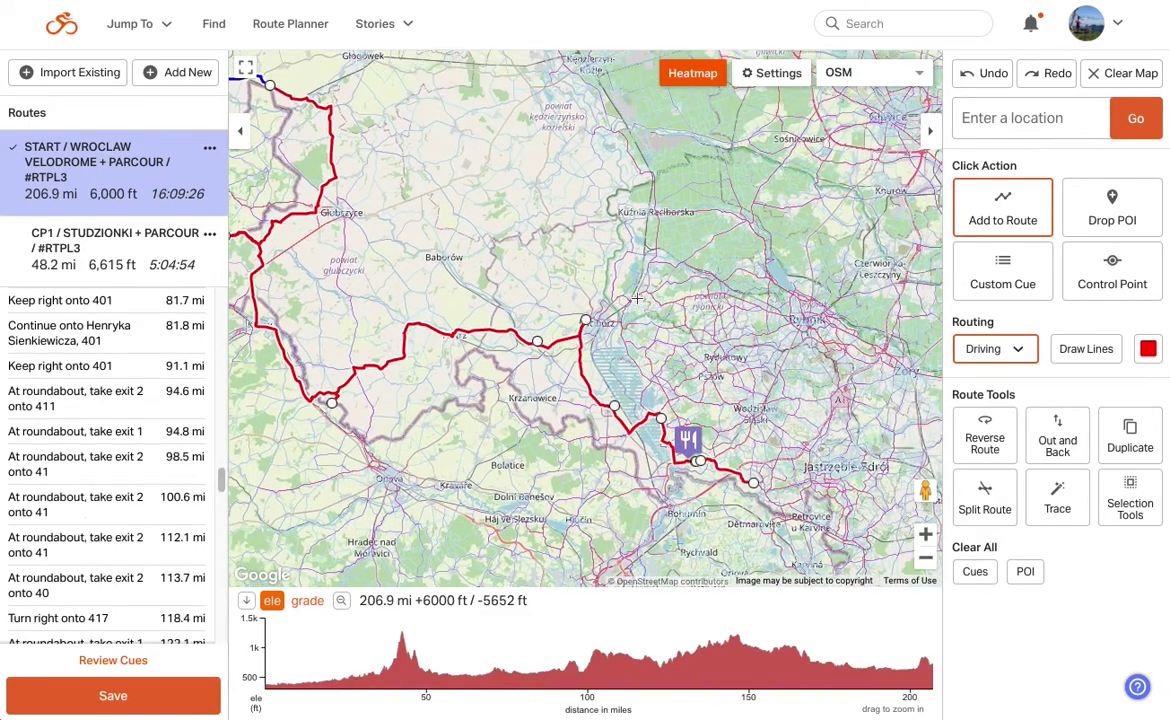
Extend the route from its end near Jastrzębie-Zdrój southeast through the mountains to Mszana Dolna
left_click(926, 560)
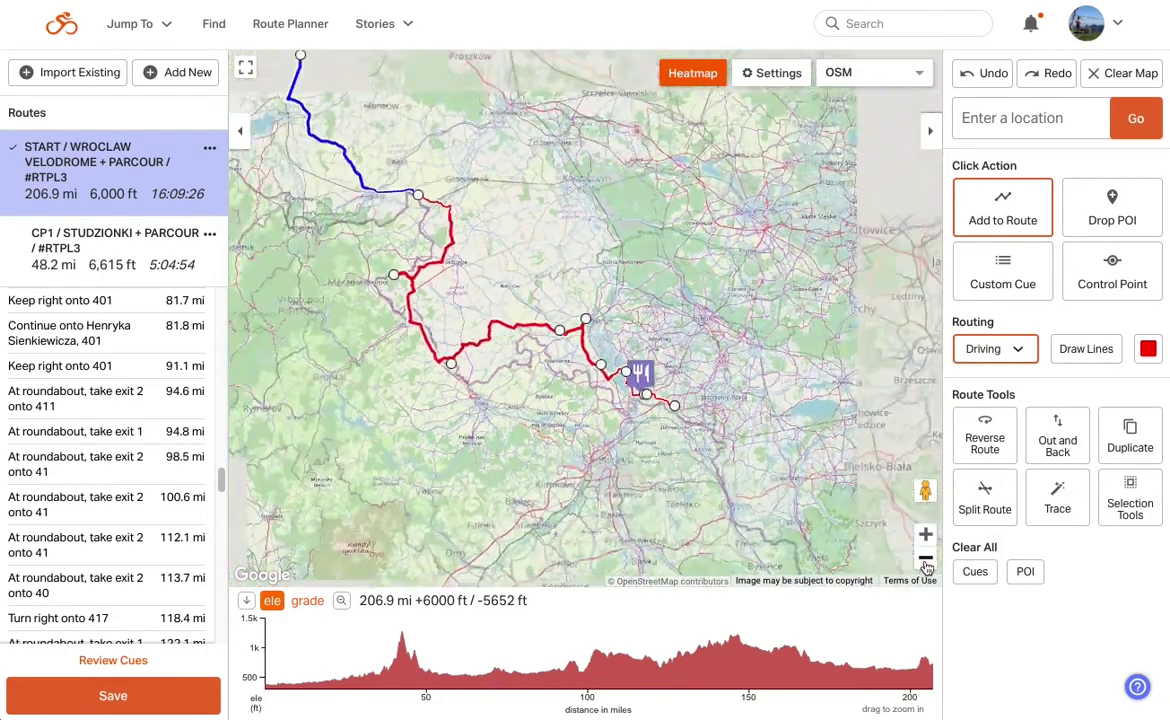
left_click(926, 560)
left_click_drag(630, 202, 605, 228)
left_click(637, 408)
left_click_drag(637, 408, 585, 317)
left_click_drag(753, 395, 691, 368)
left_click(626, 338)
left_click_drag(626, 338, 586, 318)
left_click(689, 303)
left_click_drag(689, 303, 592, 326)
Continue the route east from Mszana Dolna and join it to the start point of the CP1 route
left_click(925, 535)
left_click(925, 535)
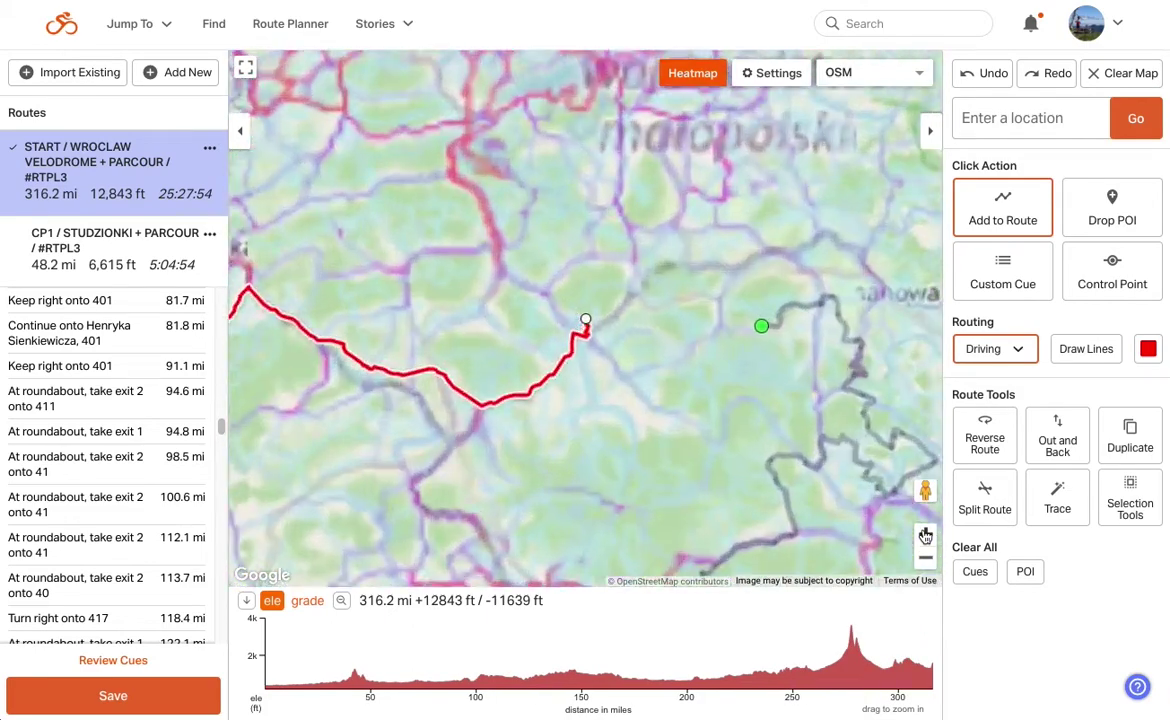
left_click_drag(768, 367, 632, 410)
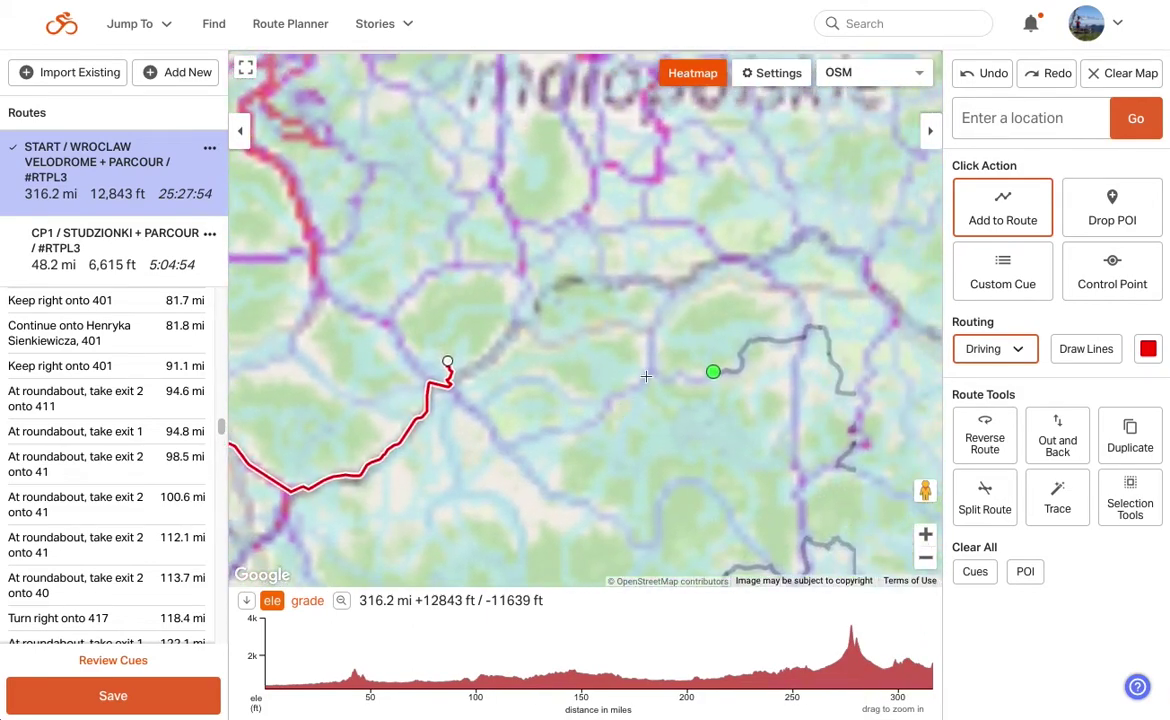
left_click_drag(709, 431, 646, 376)
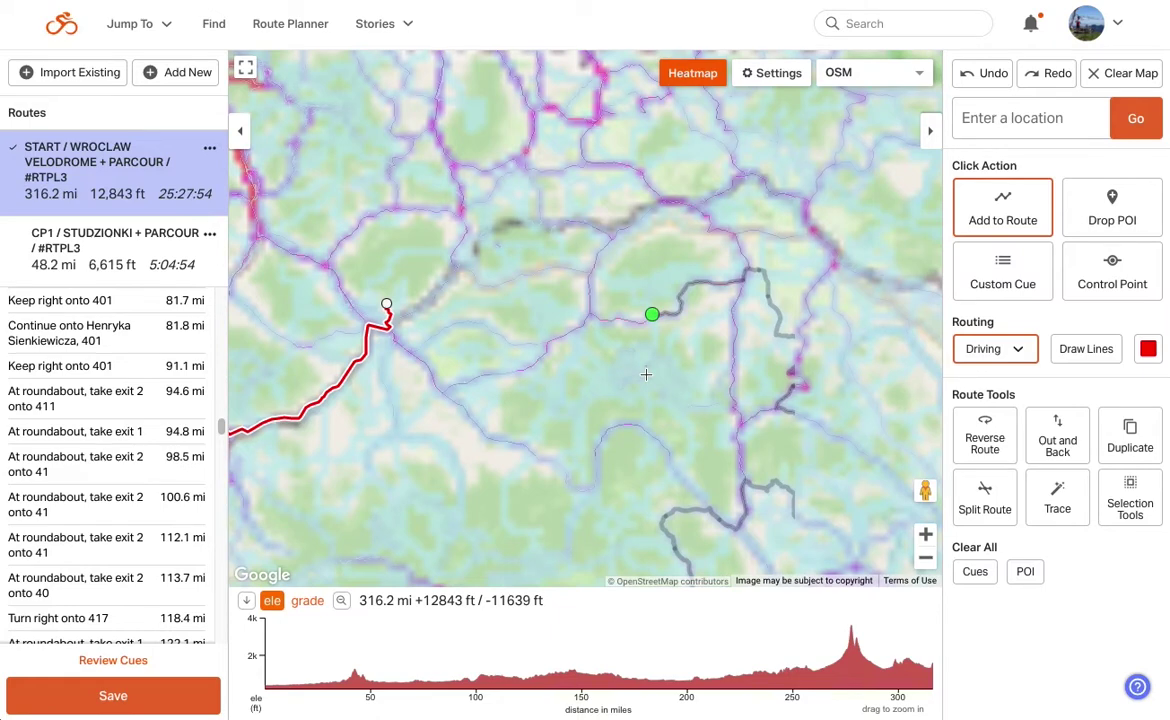
left_click(649, 333)
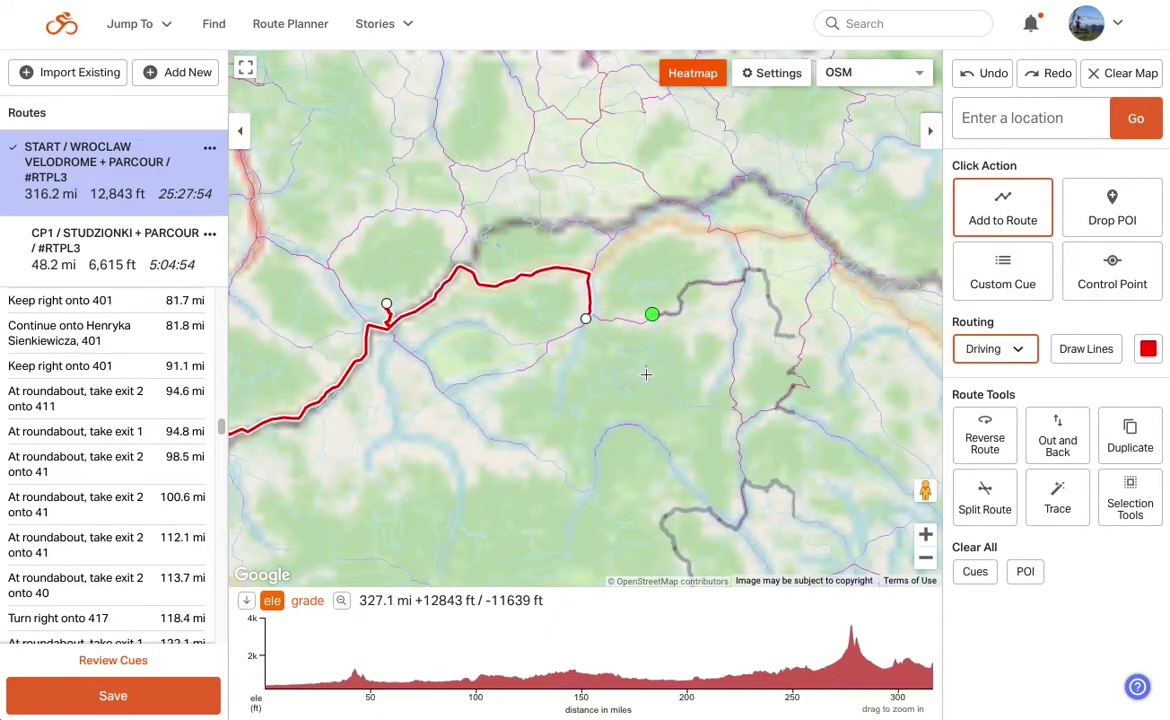
left_click(652, 320)
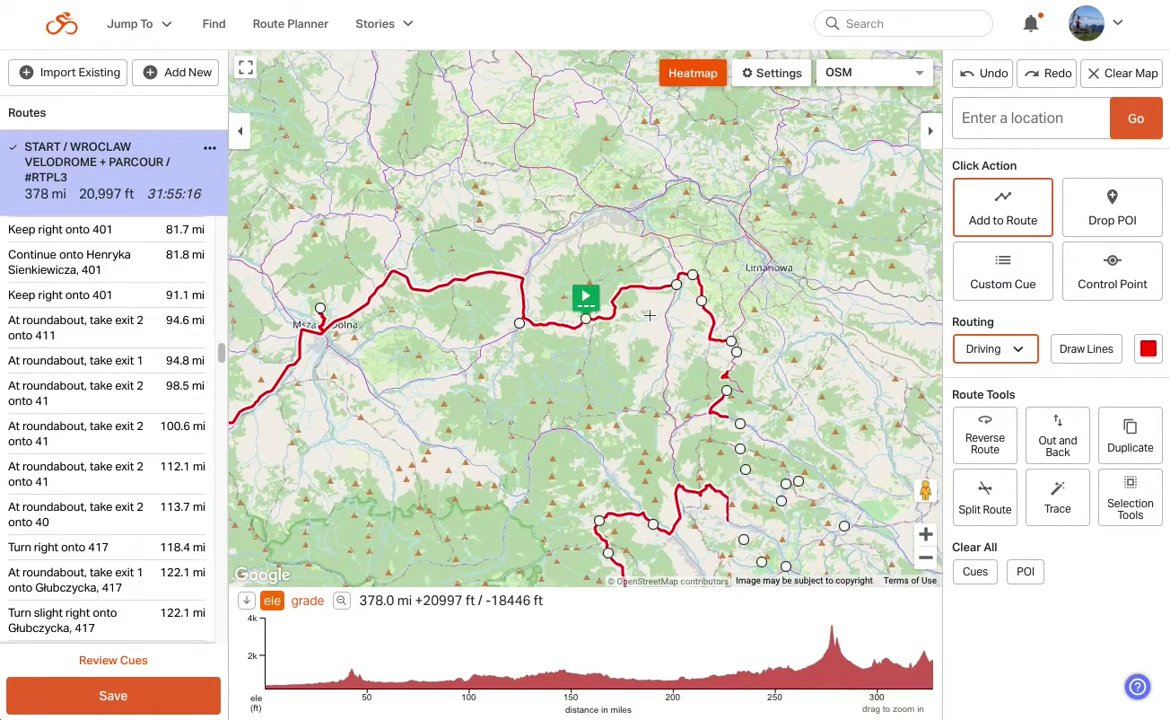
Save the joined route as a new public route titled START to Parcour 1
left_click(925, 560)
left_click(925, 560)
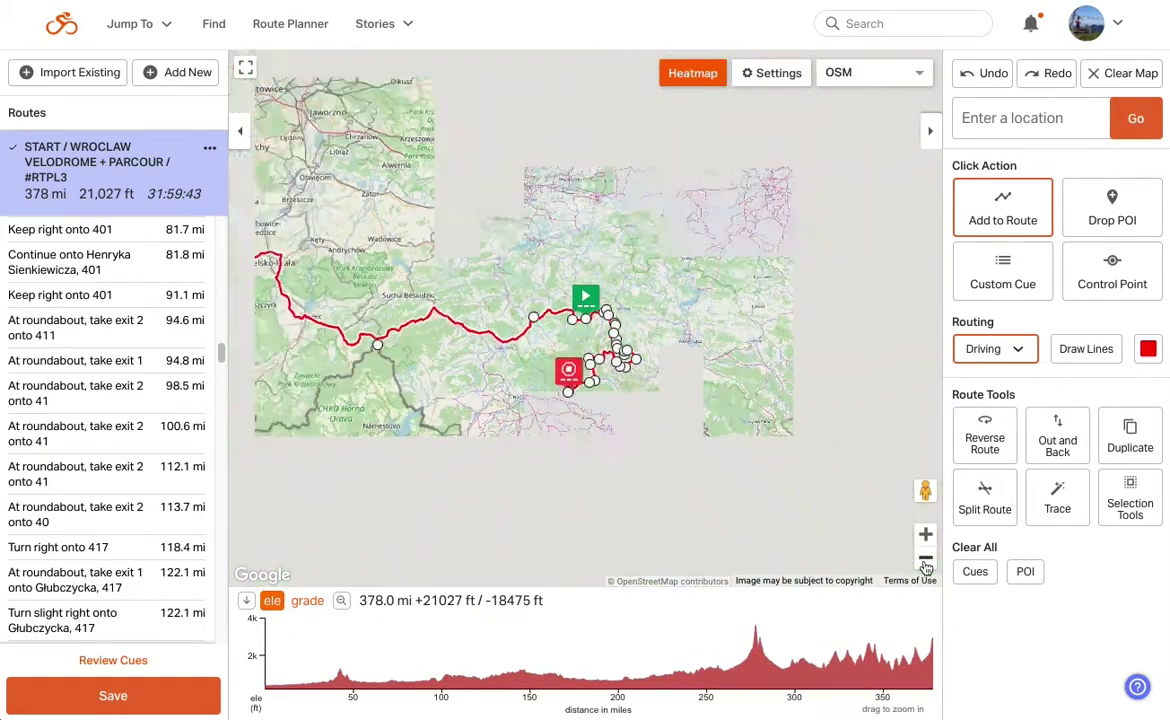
left_click(925, 560)
left_click_drag(563, 231, 669, 314)
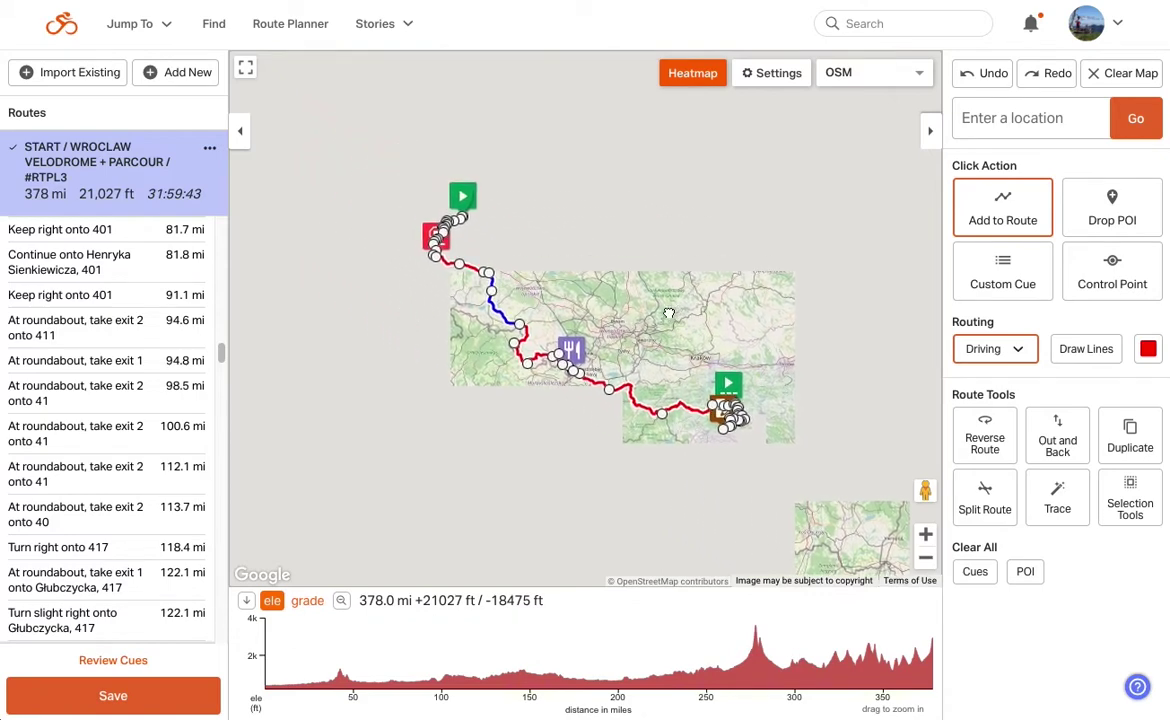
left_click(90, 692)
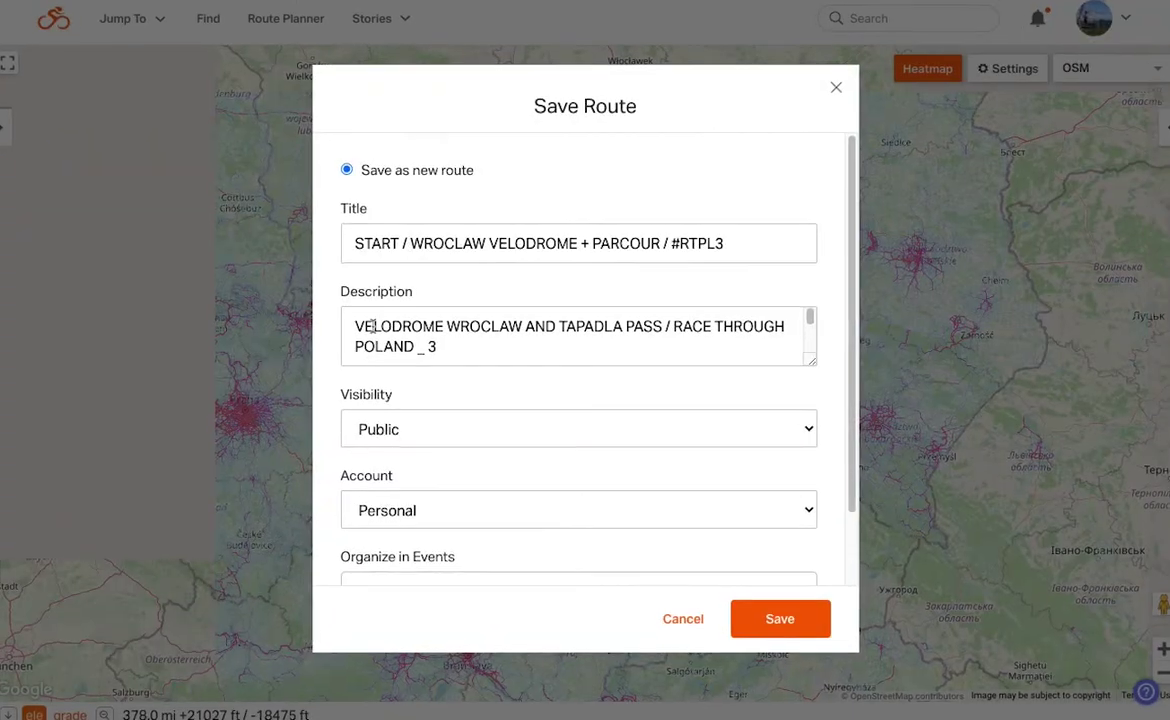
left_click_drag(728, 240, 372, 210)
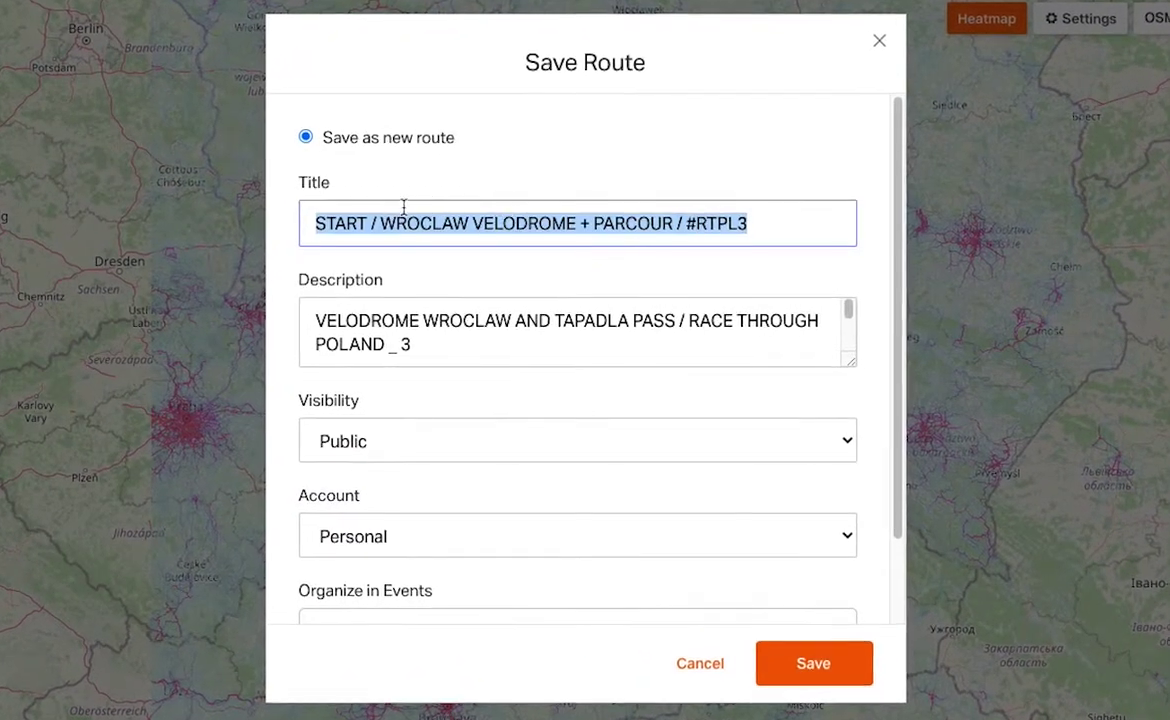
type("t")
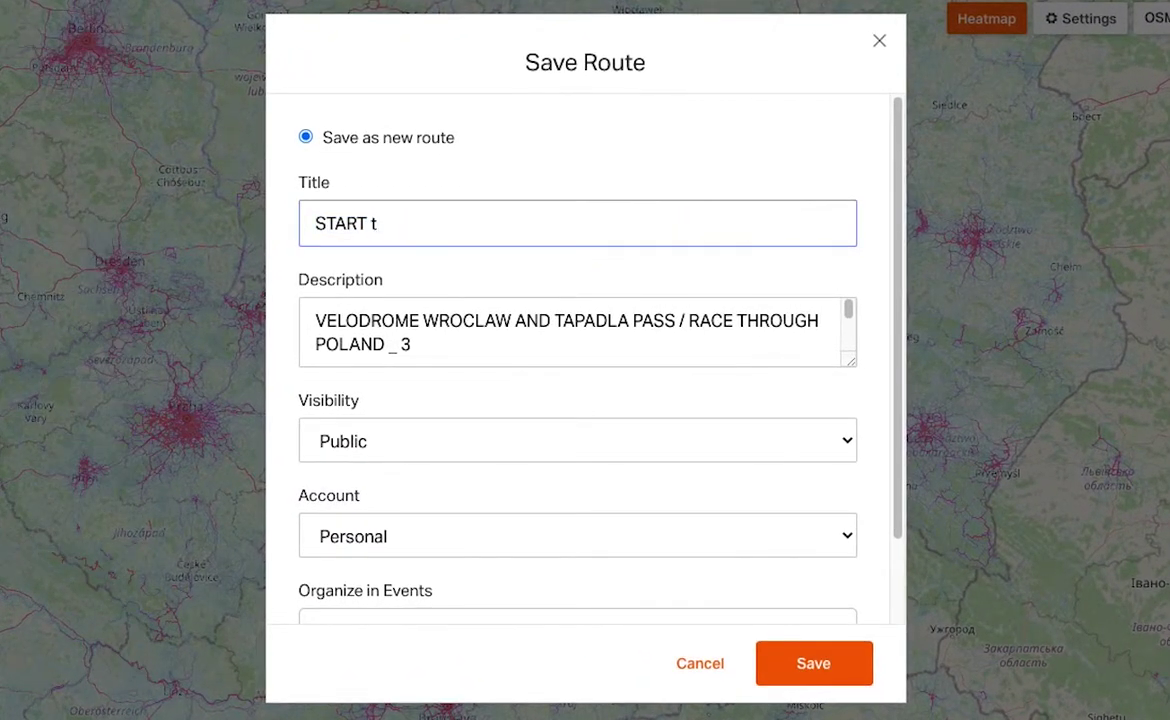
type("o Parcour 1")
left_click(818, 665)
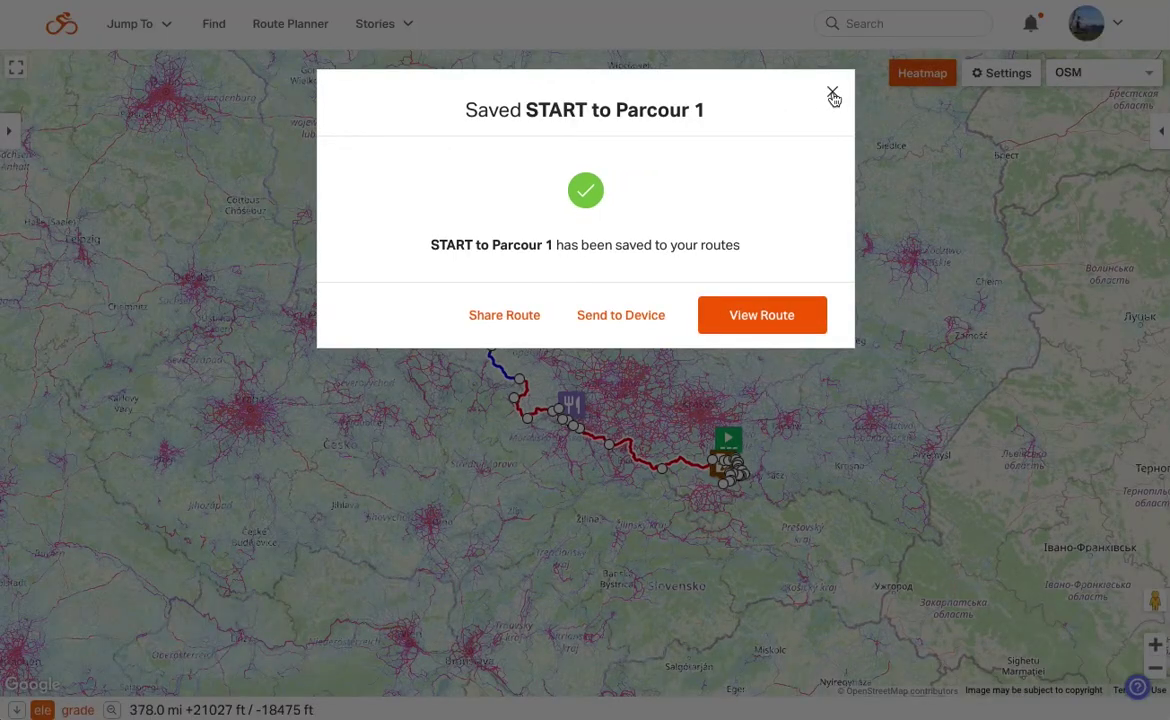
left_click(832, 95)
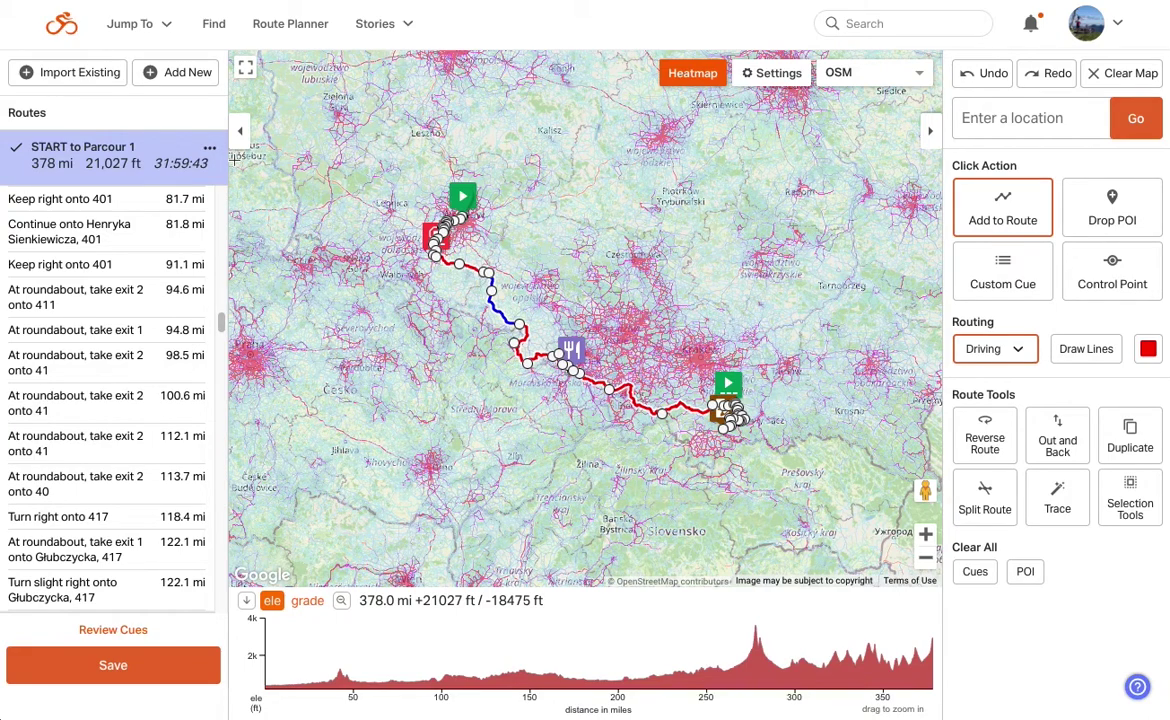
Search the existing routes for rtpl3 and import CP2 / OBIDZA + PARCOUR / #RTPL3 into the planner
left_click(67, 75)
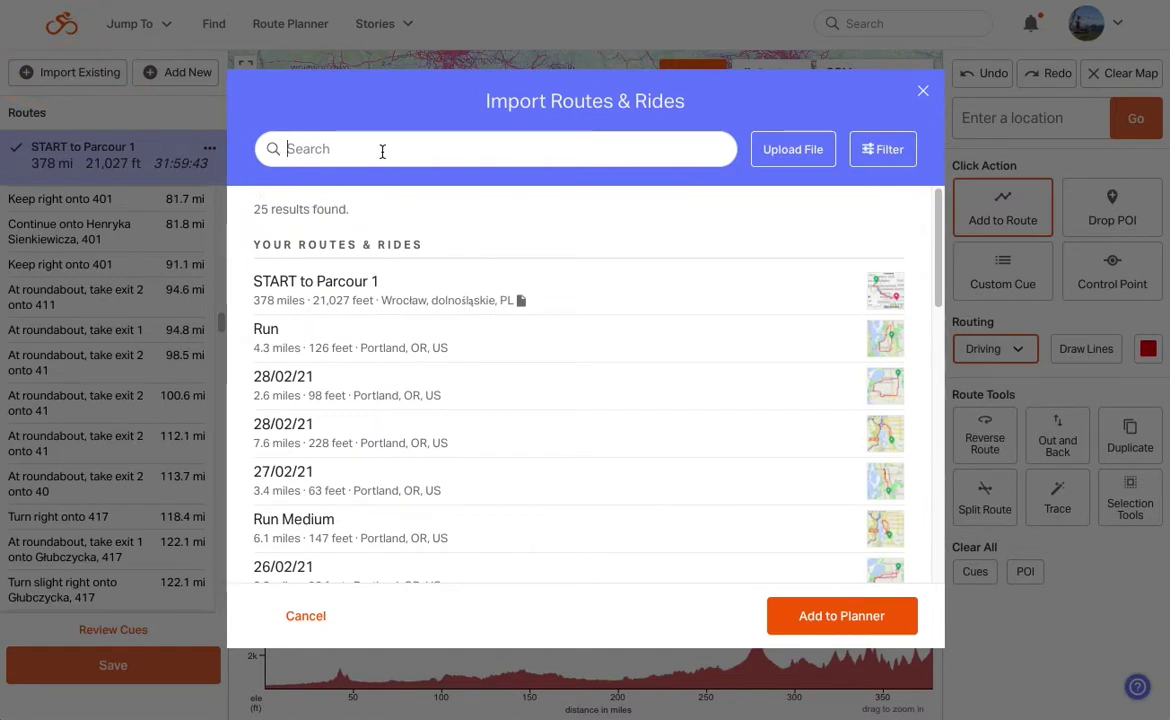
type("rtpl3")
left_click(485, 374)
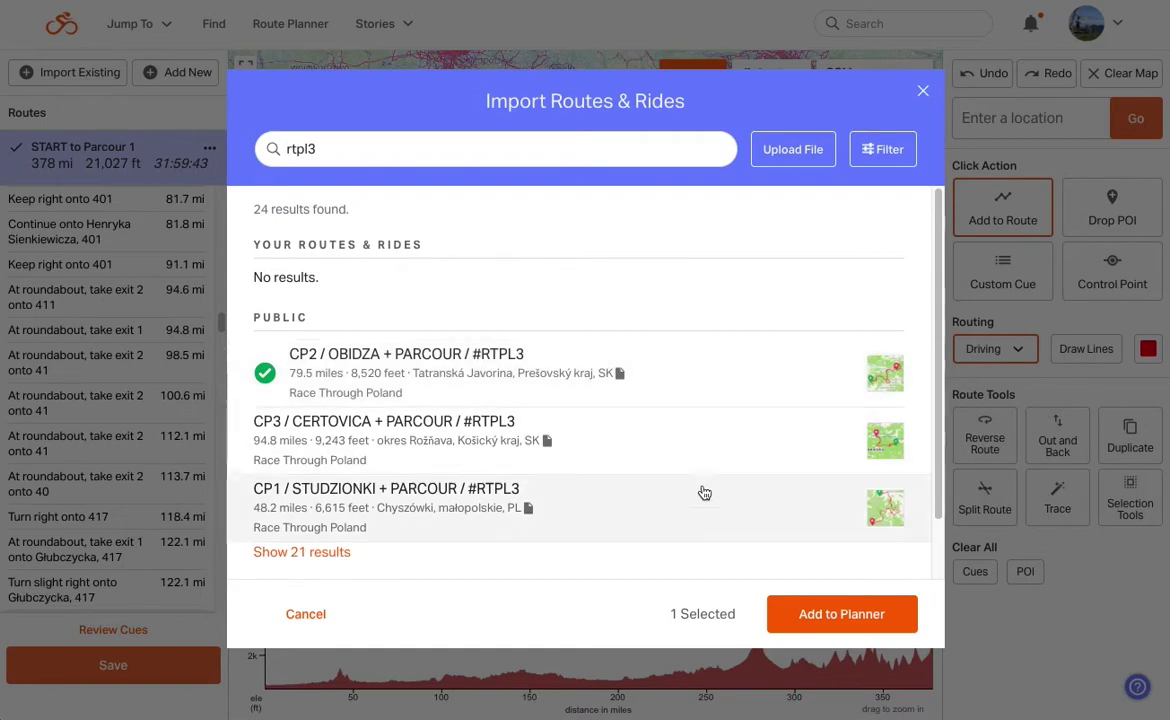
left_click(793, 621)
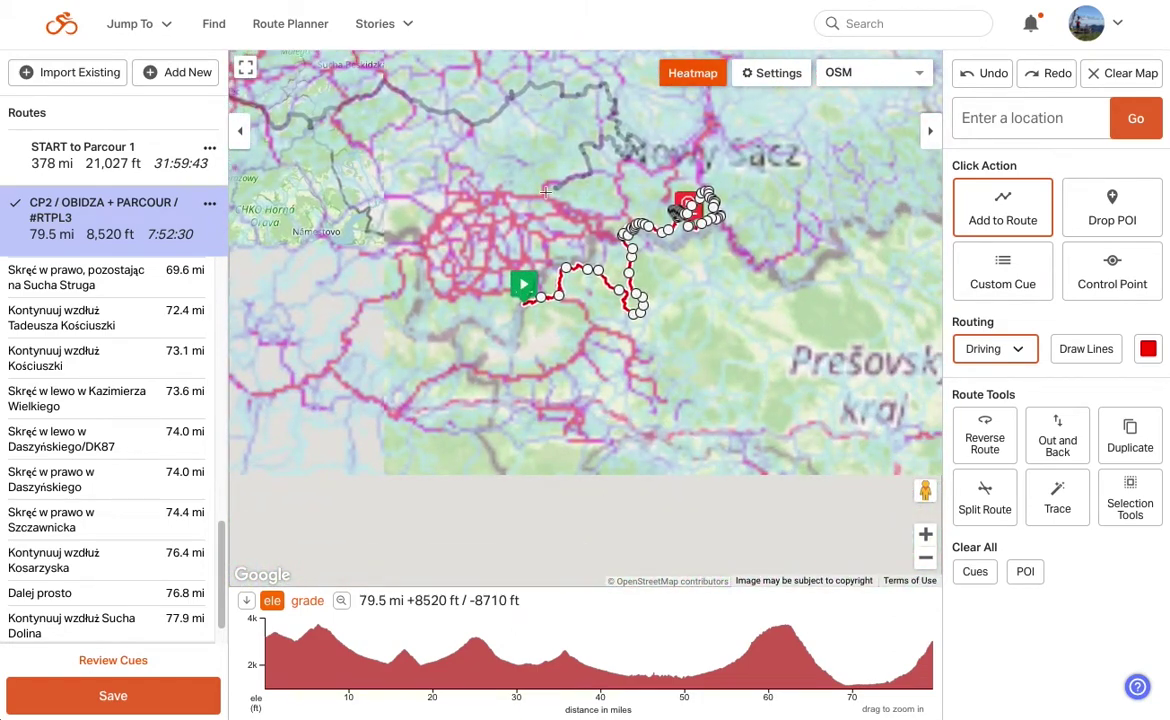
Extend START to Parcour 1 from its end east of Nowy Targ southward and join it to the CP2 route's start point
left_click(95, 148)
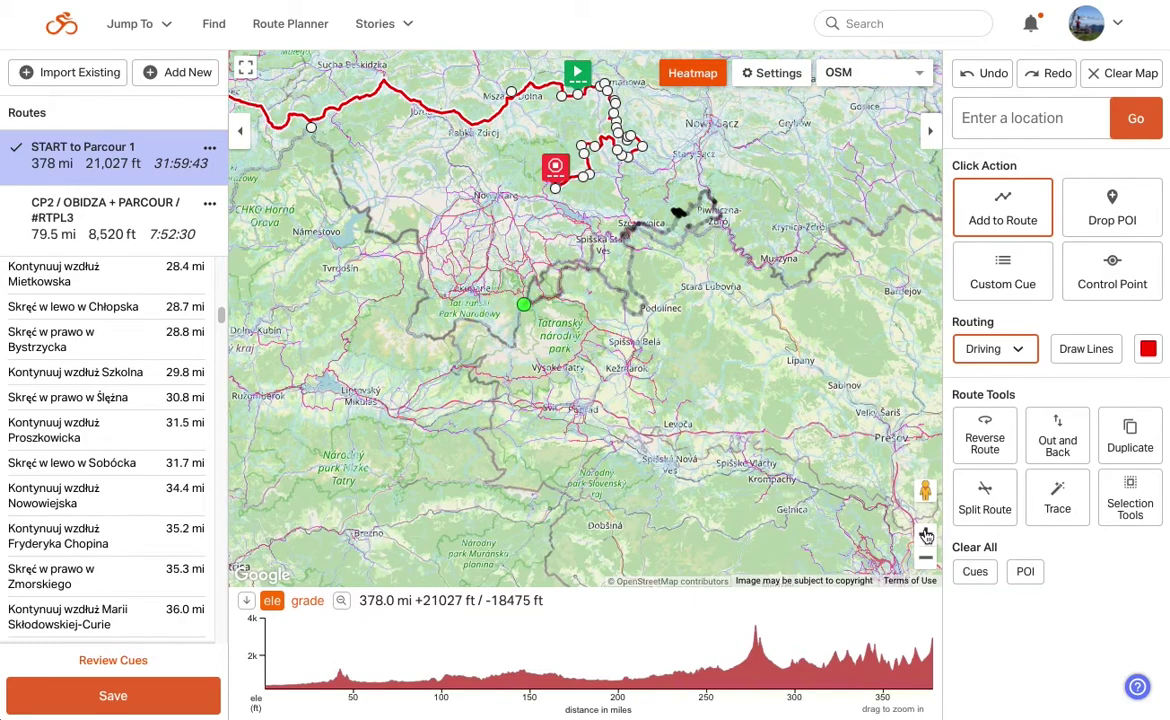
left_click(926, 536)
left_click(926, 536)
left_click_drag(560, 200, 594, 532)
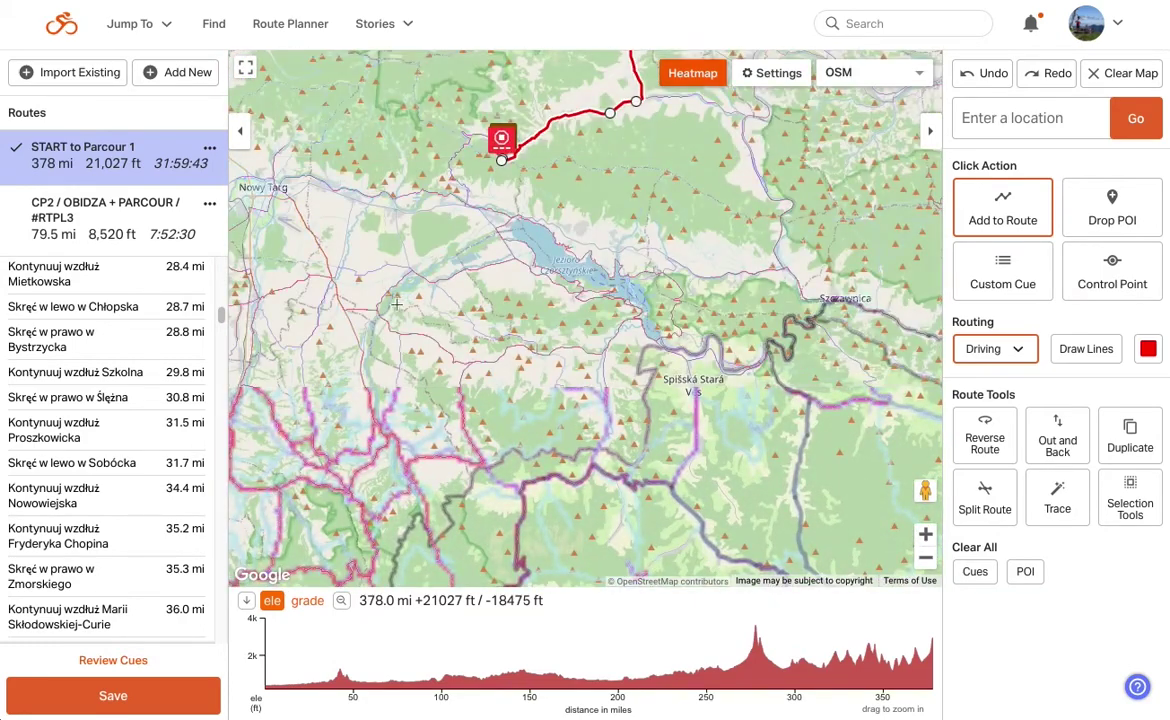
left_click(365, 347)
left_click_drag(365, 347, 528, 229)
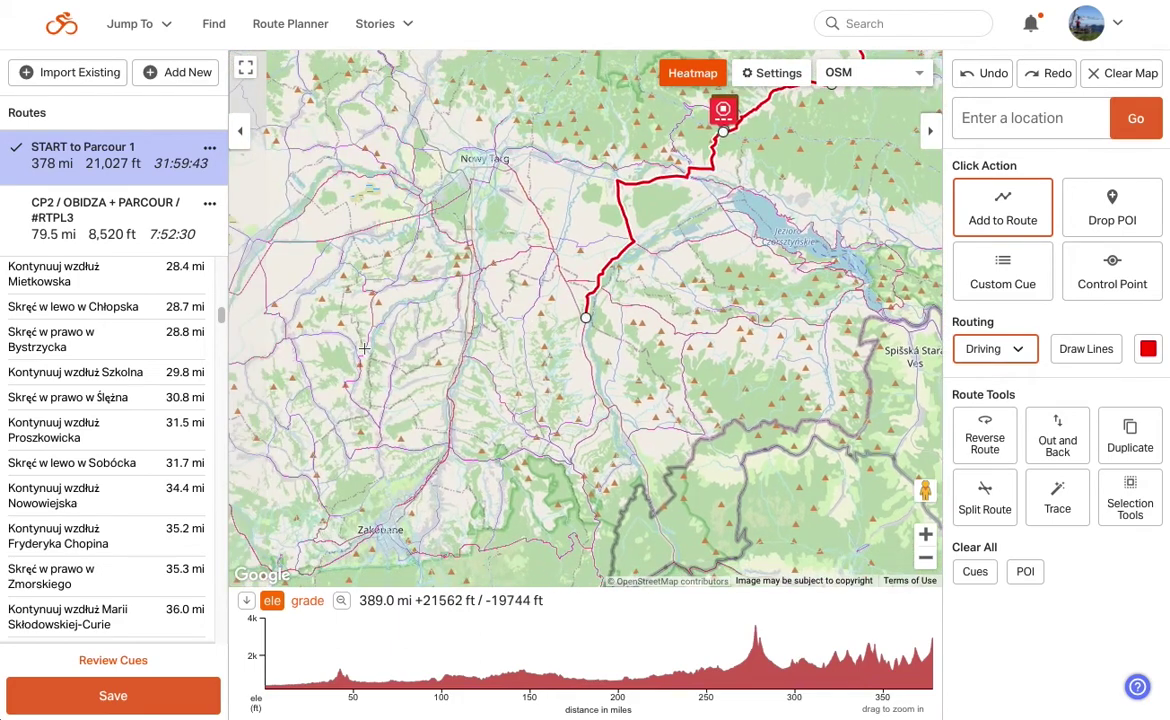
left_click_drag(476, 340, 448, 245)
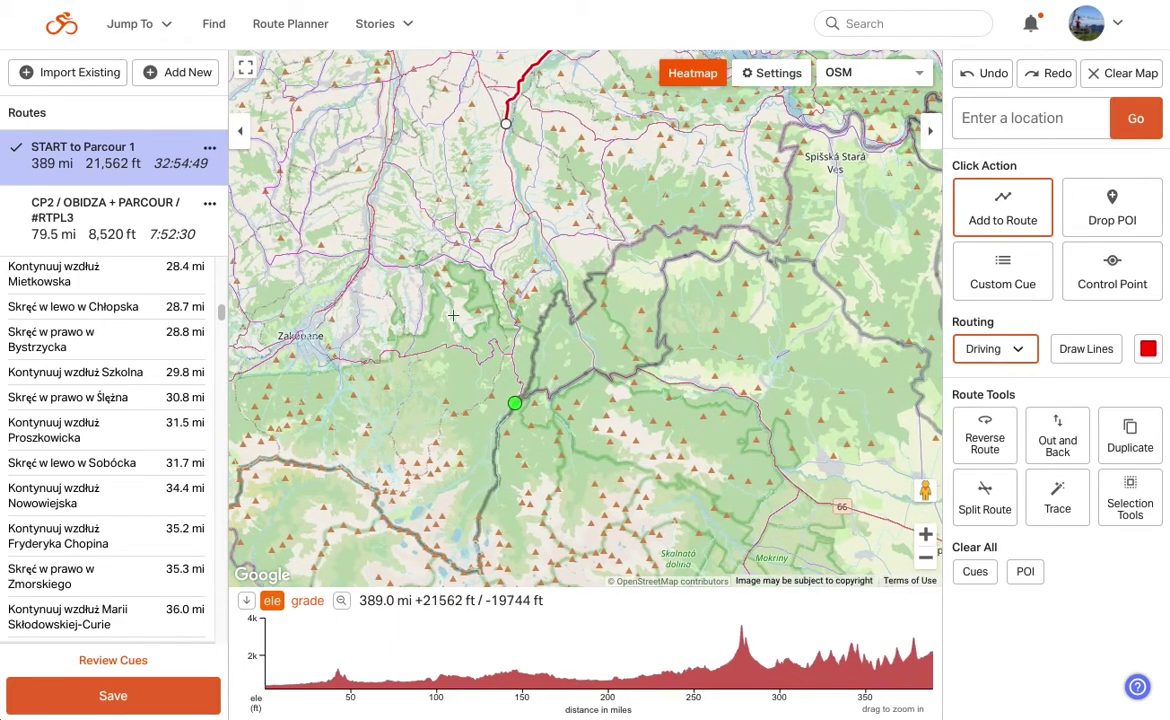
left_click(512, 365)
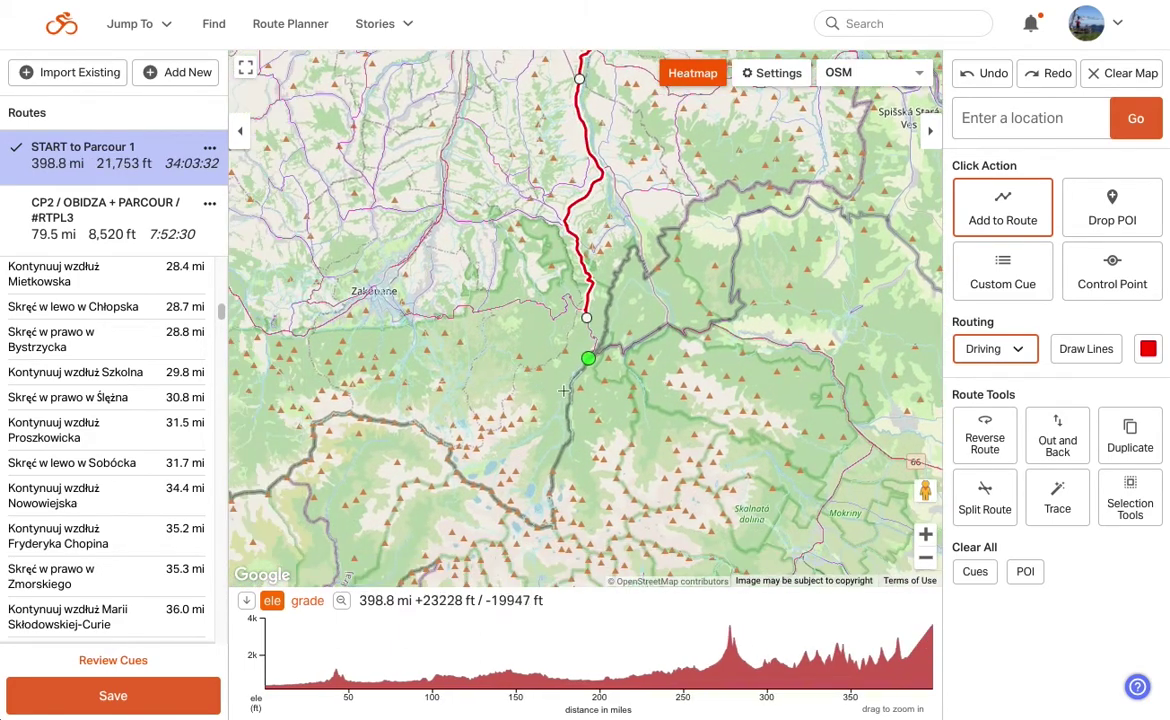
left_click(588, 364)
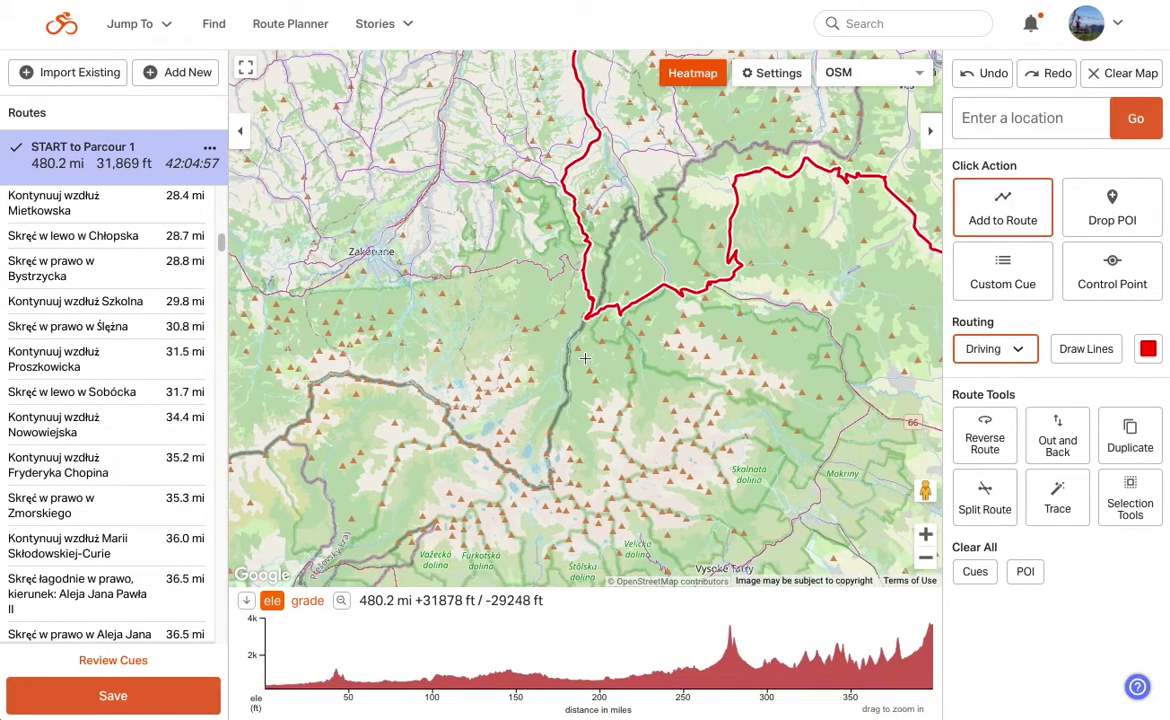
Save the extended route by overwriting START to Parcour 1 with the new title START to Parcour 2
left_click(925, 558)
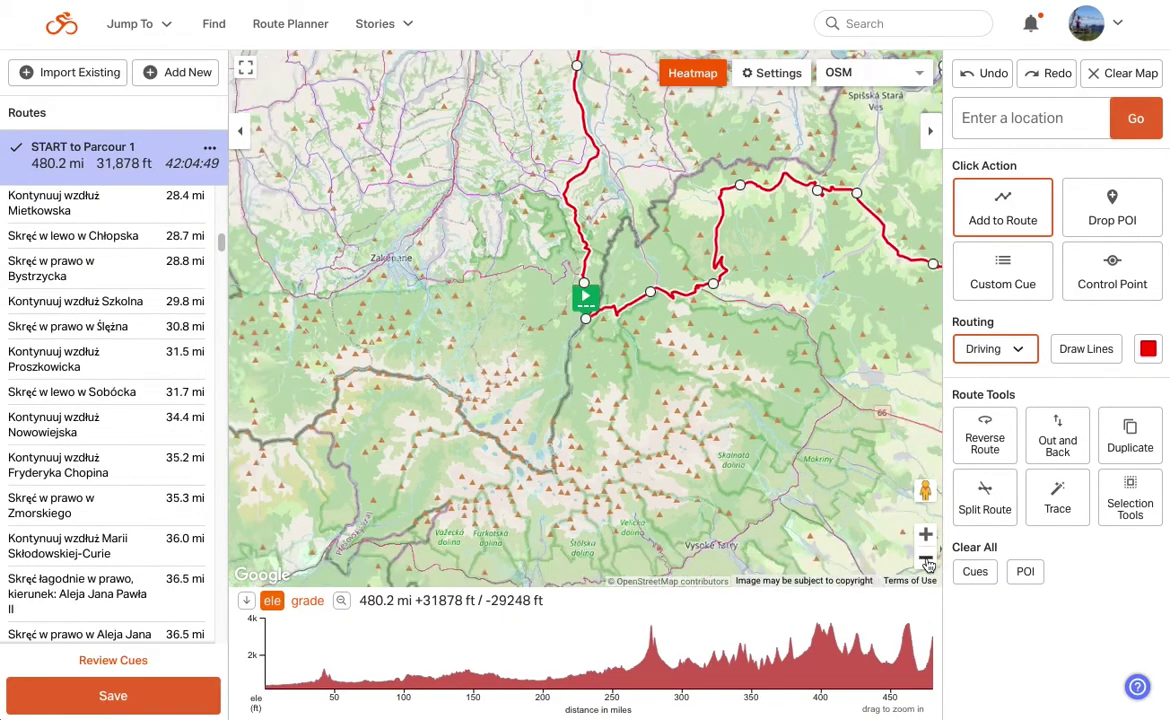
left_click(925, 560)
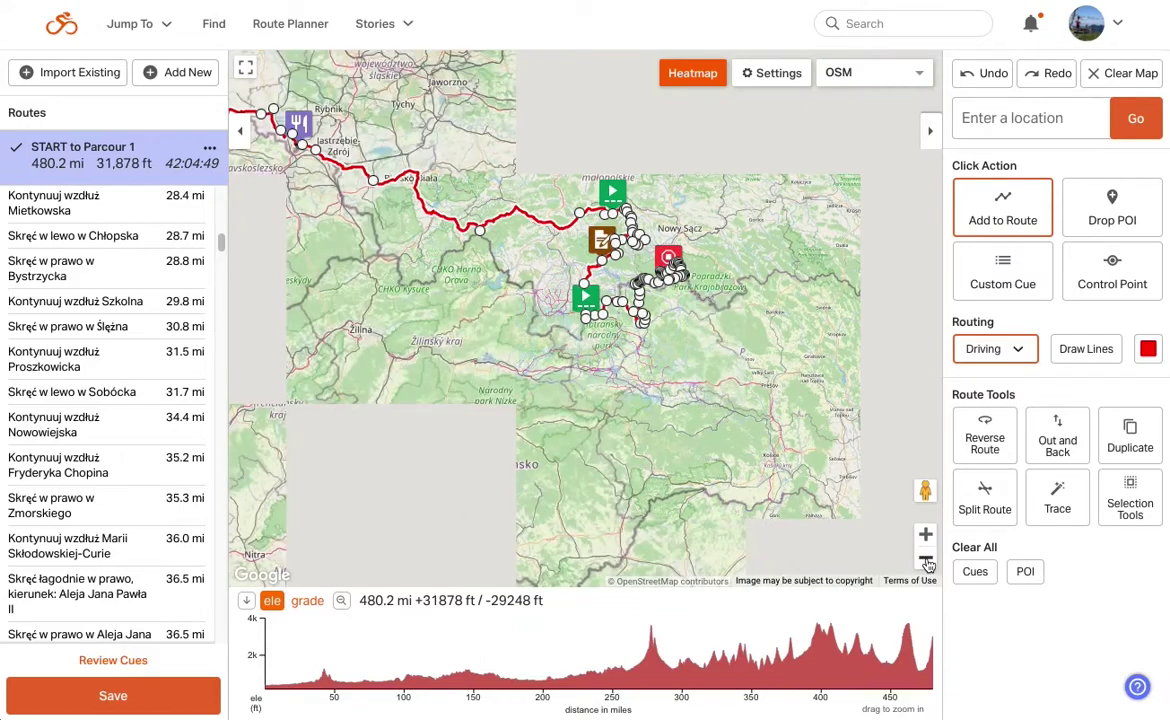
left_click(925, 560)
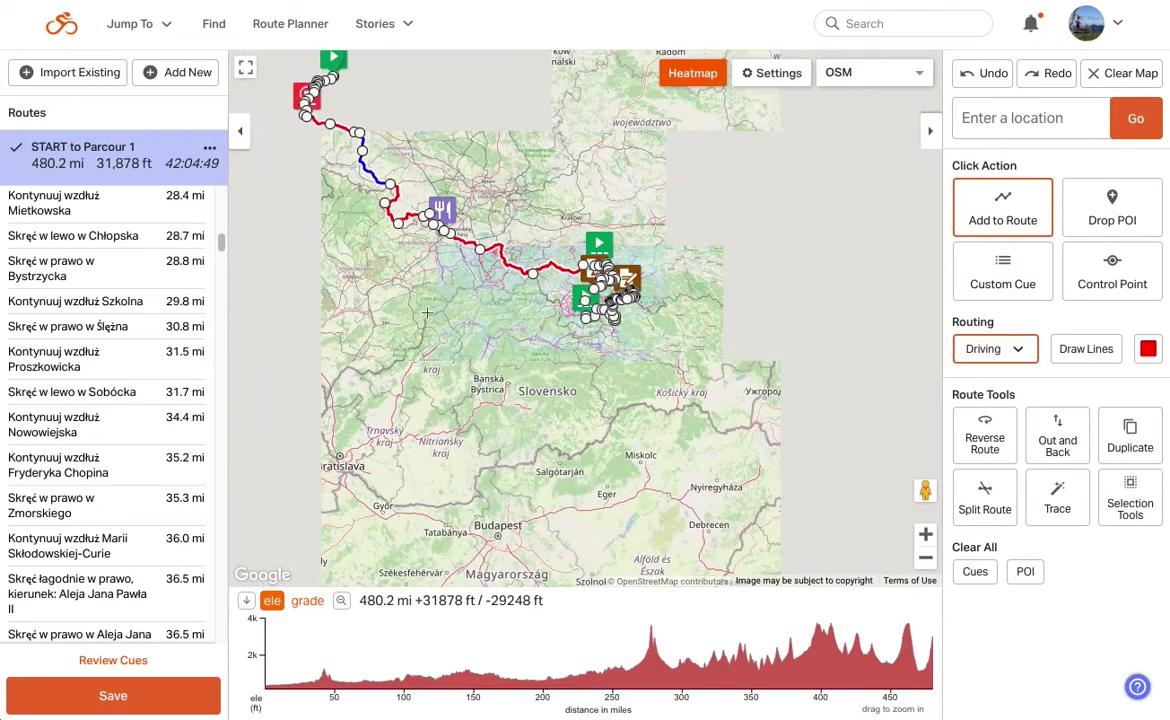
left_click_drag(427, 313, 577, 434)
left_click(113, 695)
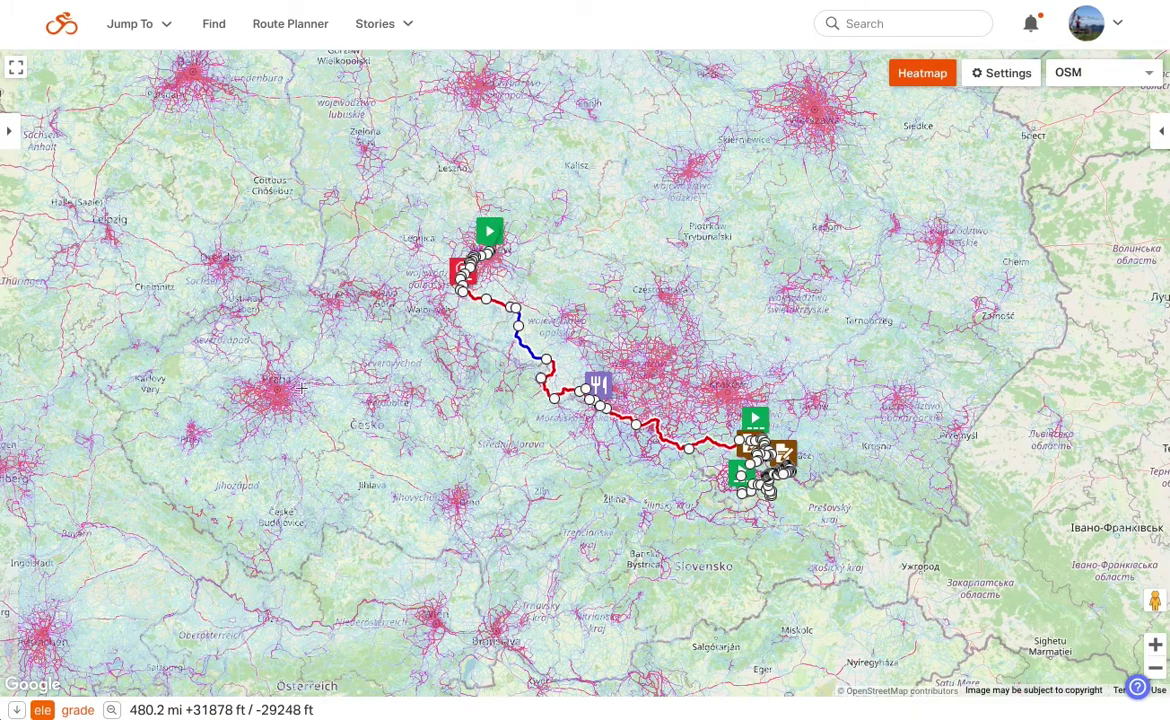
key("ctrl+s")
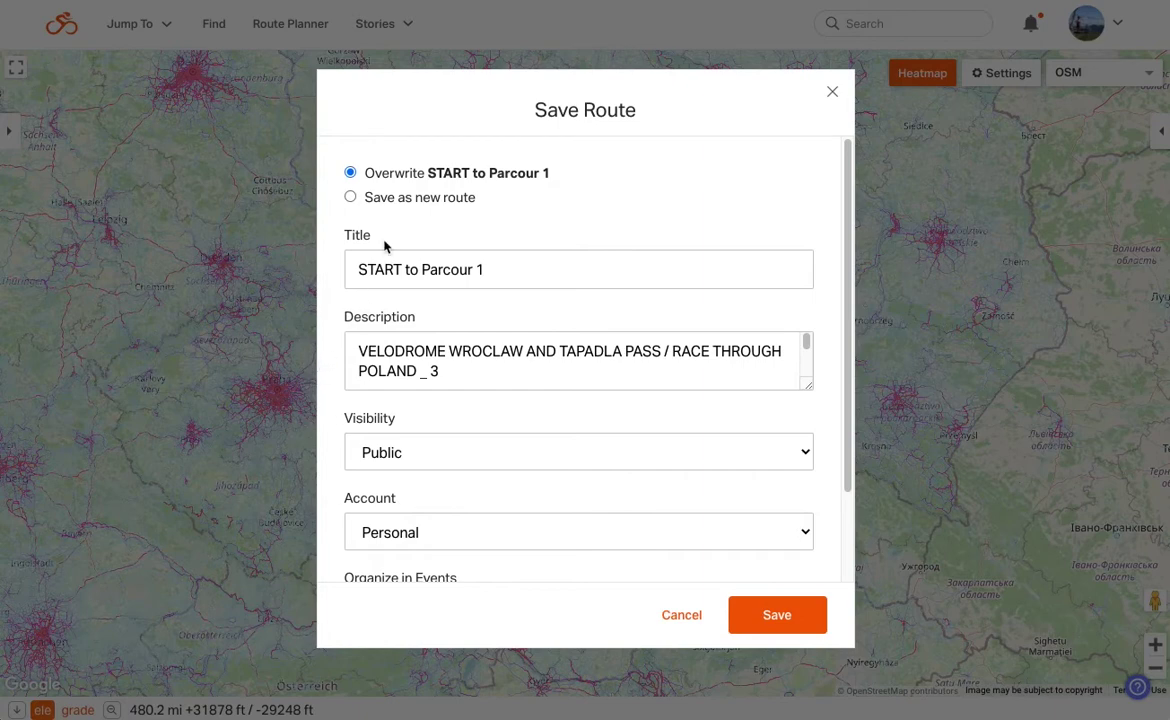
left_click(518, 267)
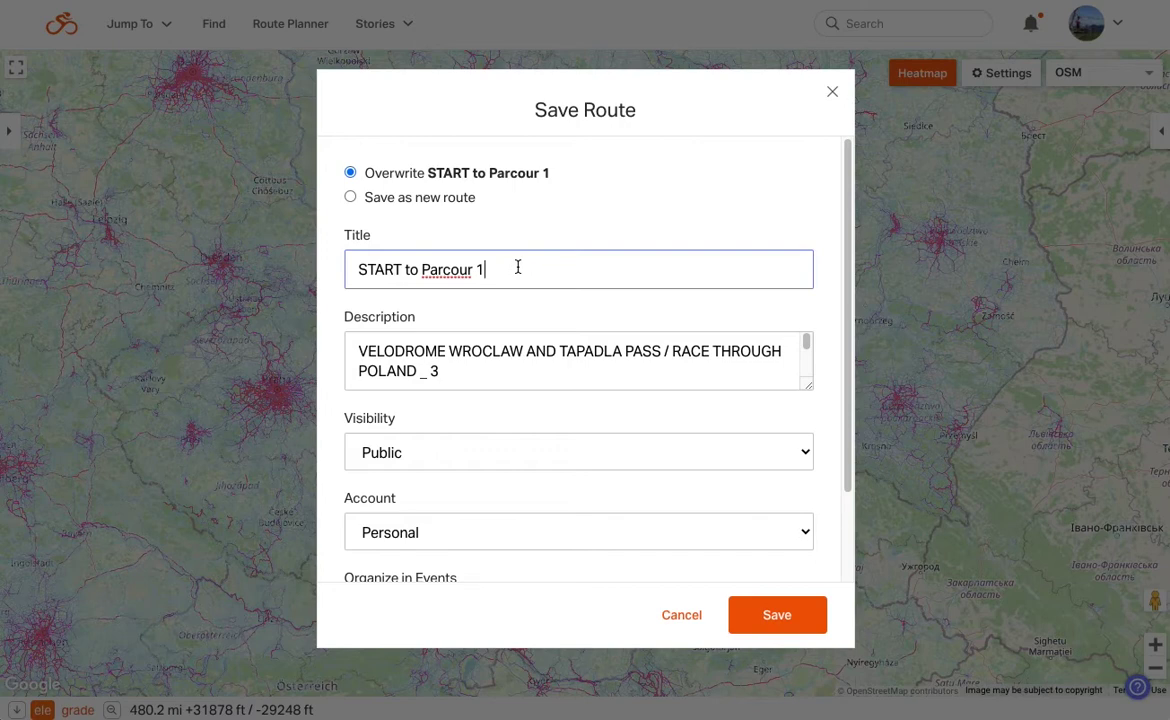
left_click(350, 198)
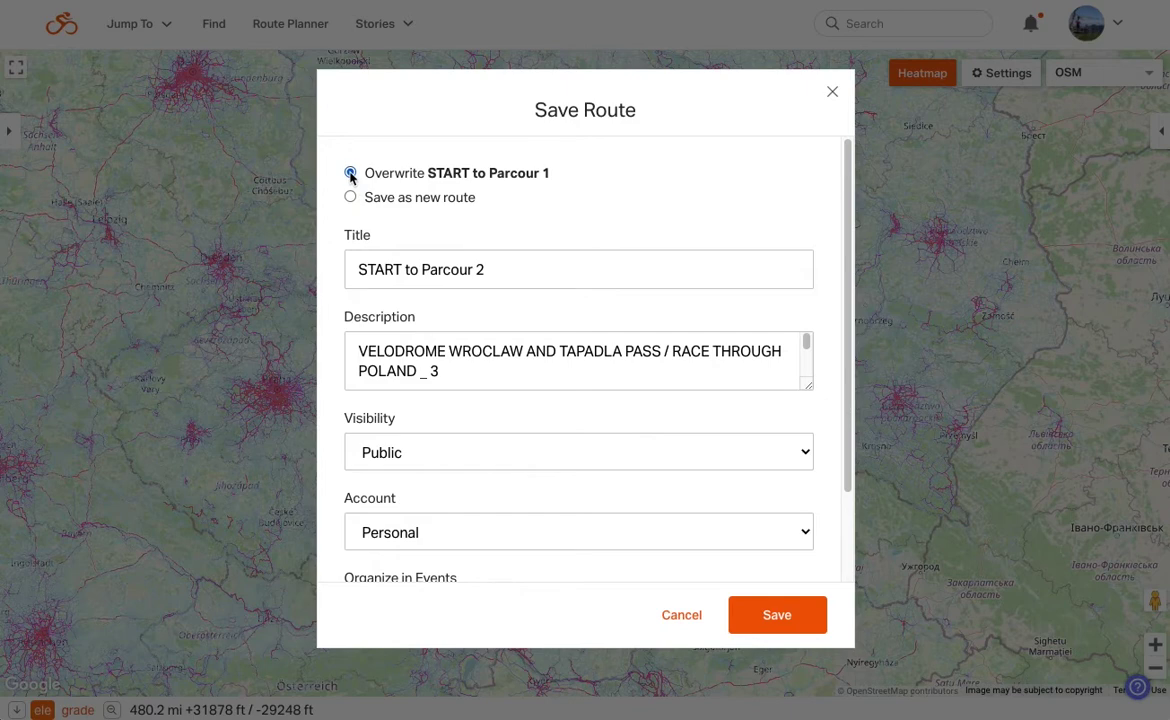
left_click(783, 620)
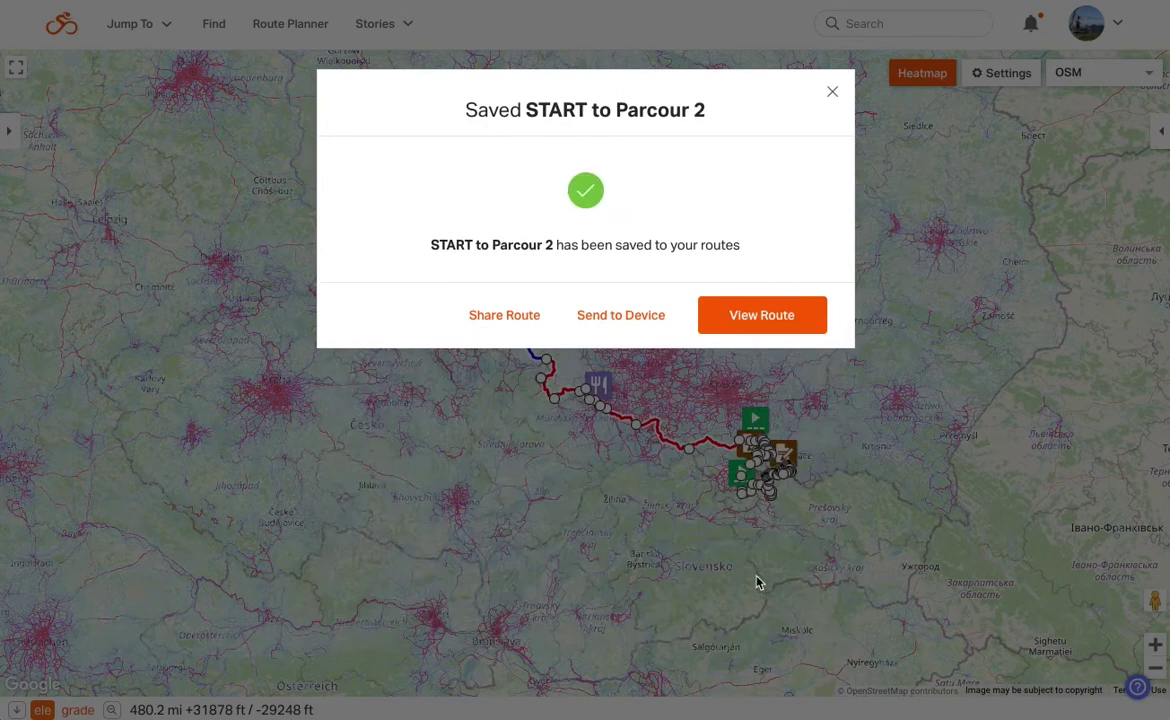
left_click(832, 92)
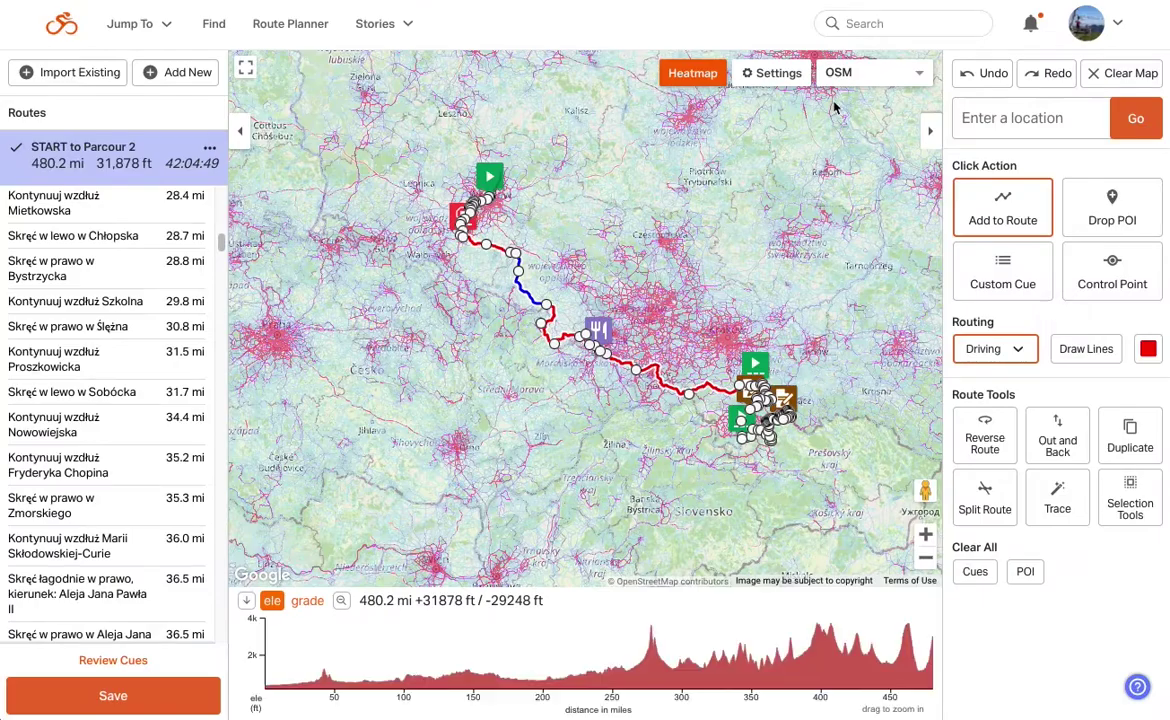
Search for rtpl3 and import the CP3 / CERTOVICA, CP4 / MAGURKA and FINISH / OZARY routes into the planner
left_click(58, 71)
type("rtpl3")
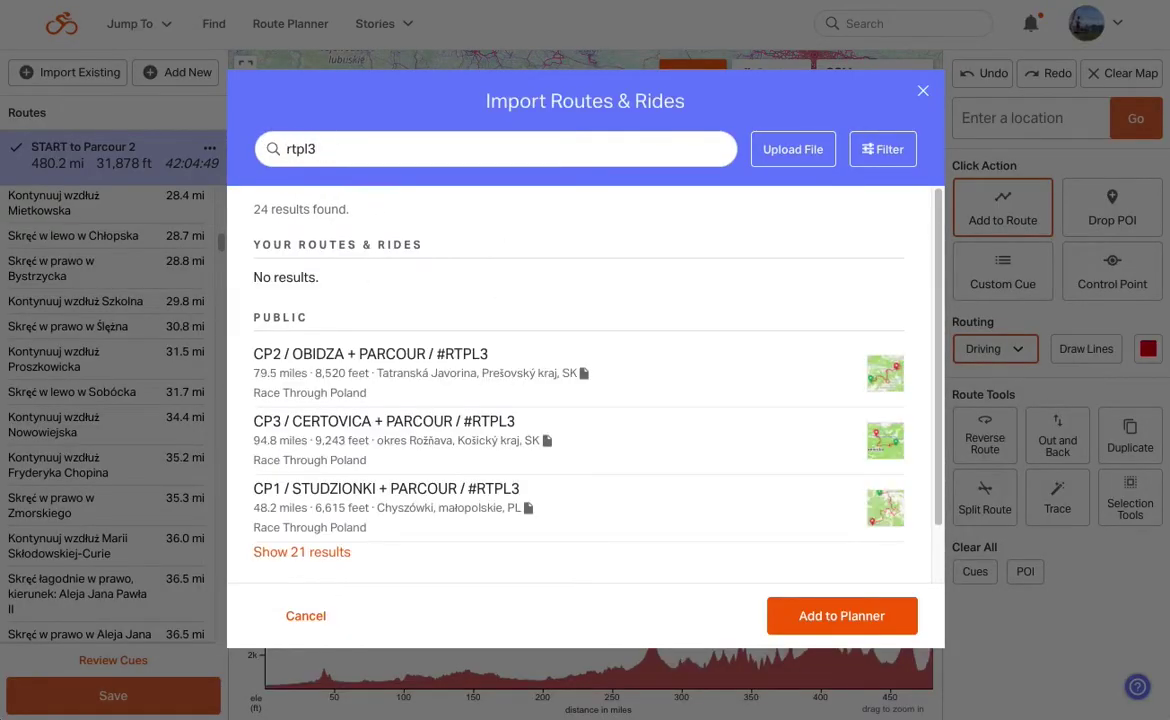
left_click(302, 434)
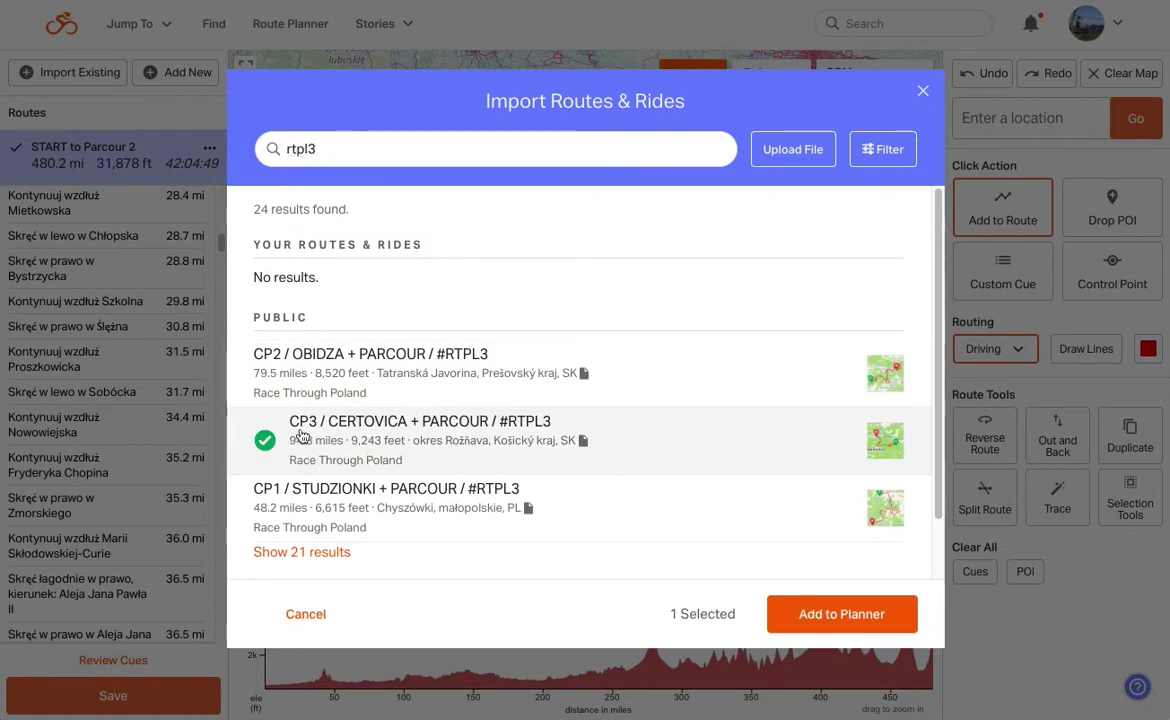
scroll(302, 434, "down", 1)
left_click(300, 485)
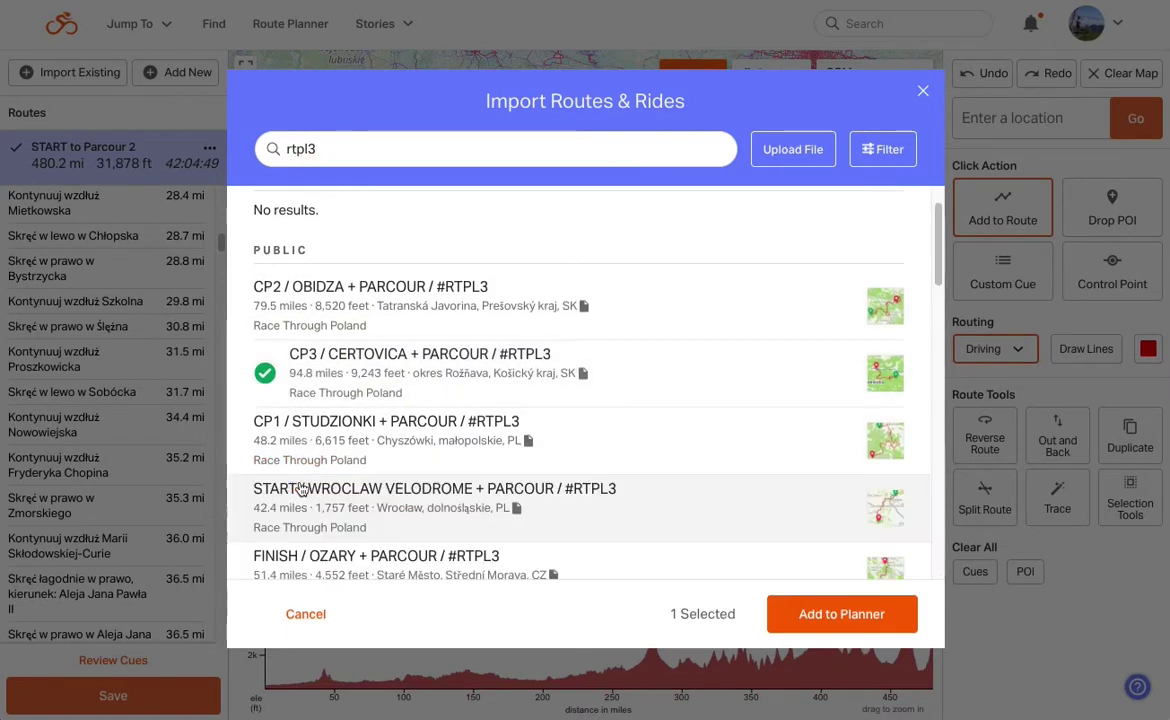
scroll(305, 485, "down", 3)
scroll(305, 485, "down", 1)
left_click(300, 473)
left_click(316, 405)
scroll(340, 400, "up", 5)
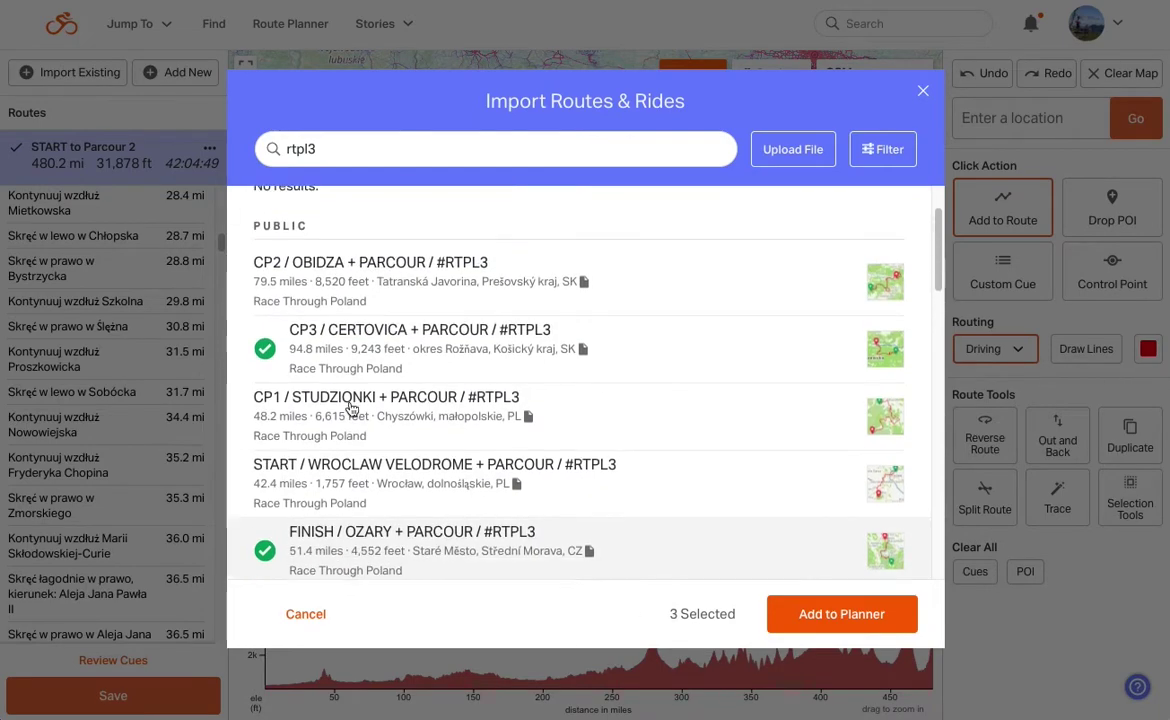
left_click(841, 614)
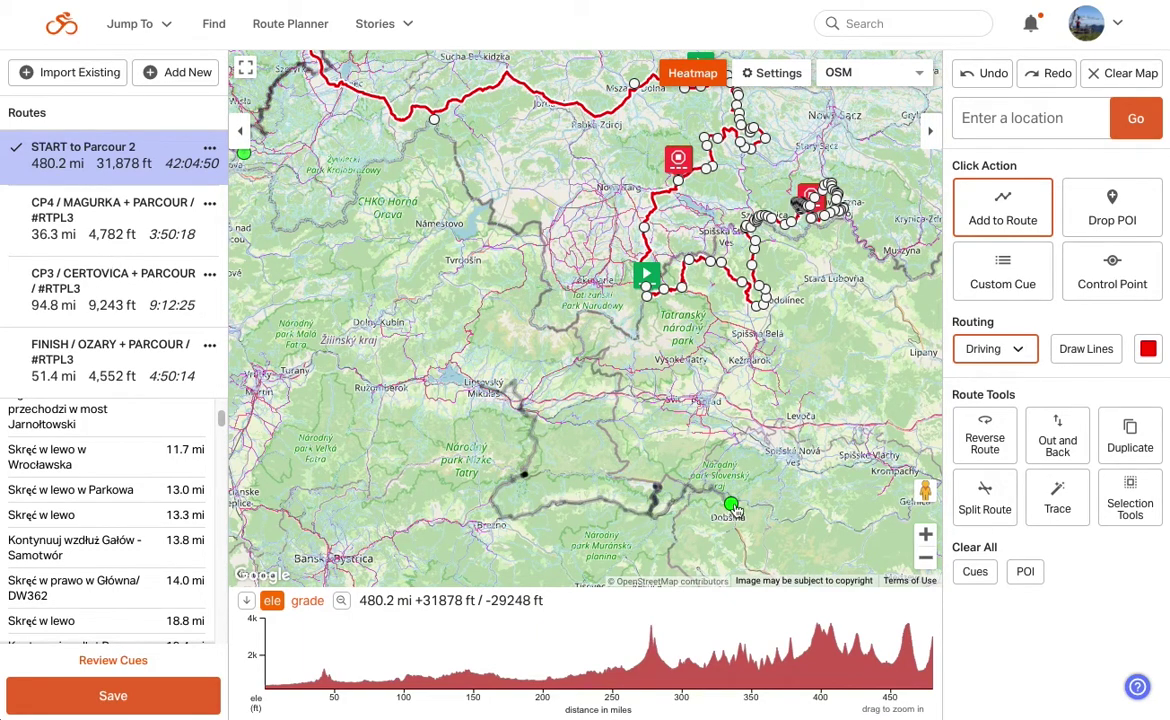
Continue START to Parcour 2 to the CP3 route's start point, and from CP3's end to the start point of CP4
left_click_drag(780, 561, 734, 504)
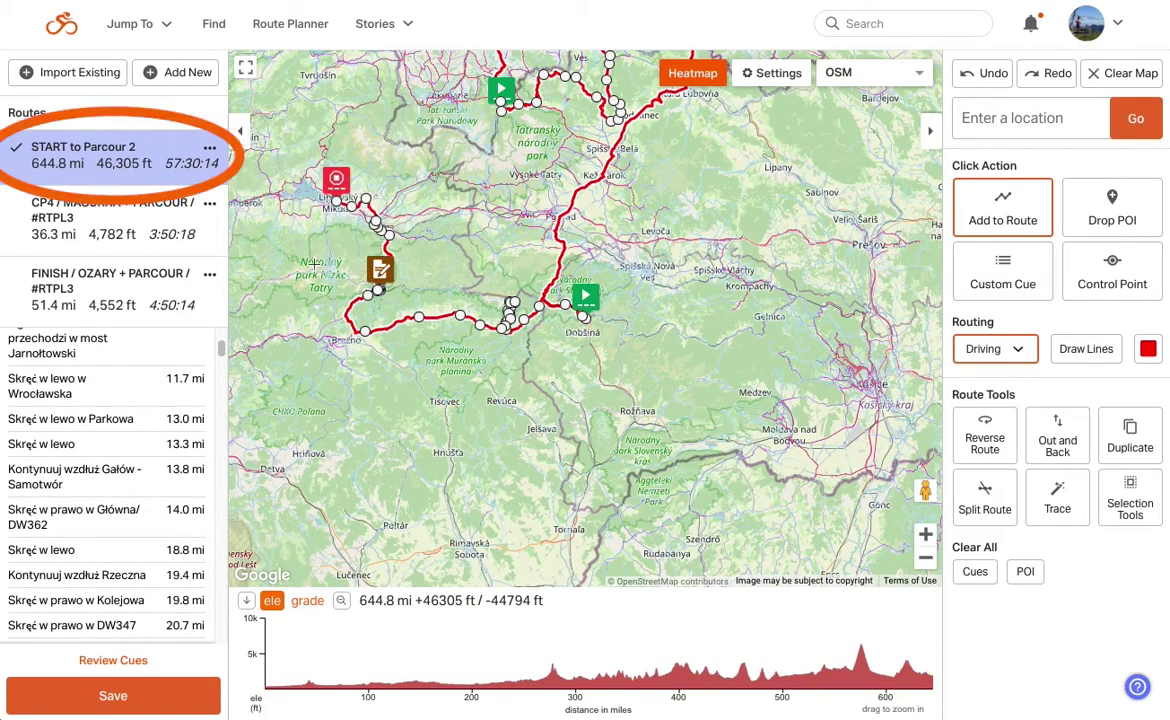
left_click_drag(334, 280, 541, 500)
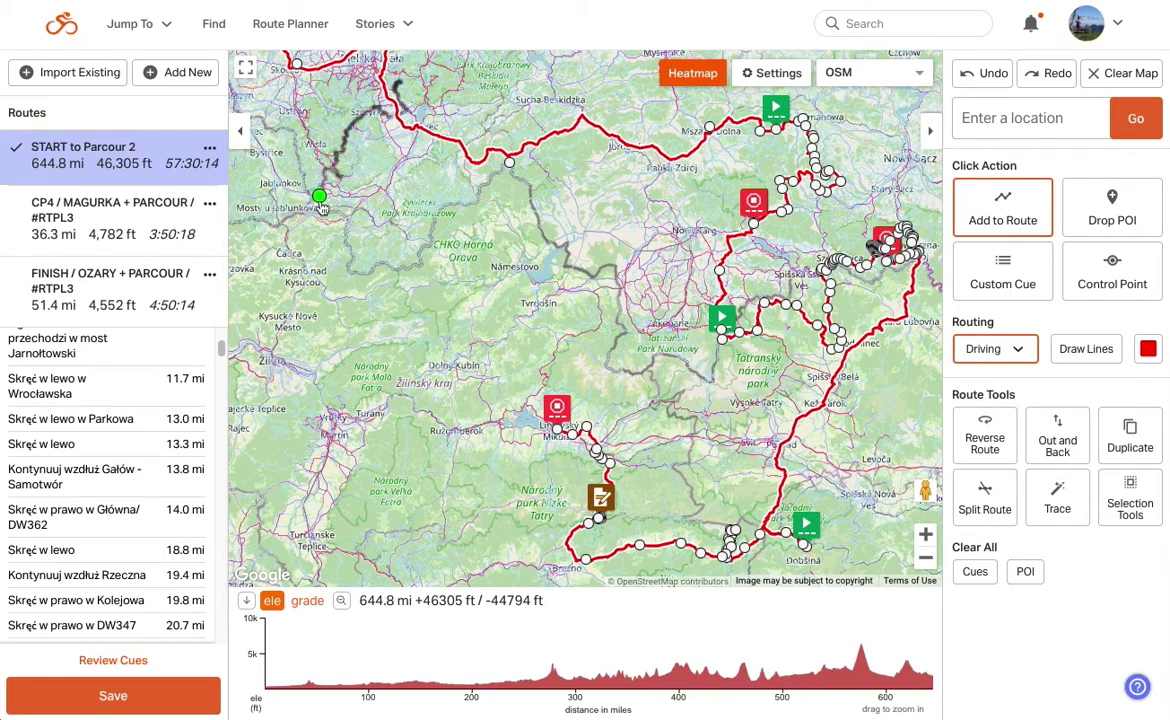
left_click_drag(261, 179, 322, 207)
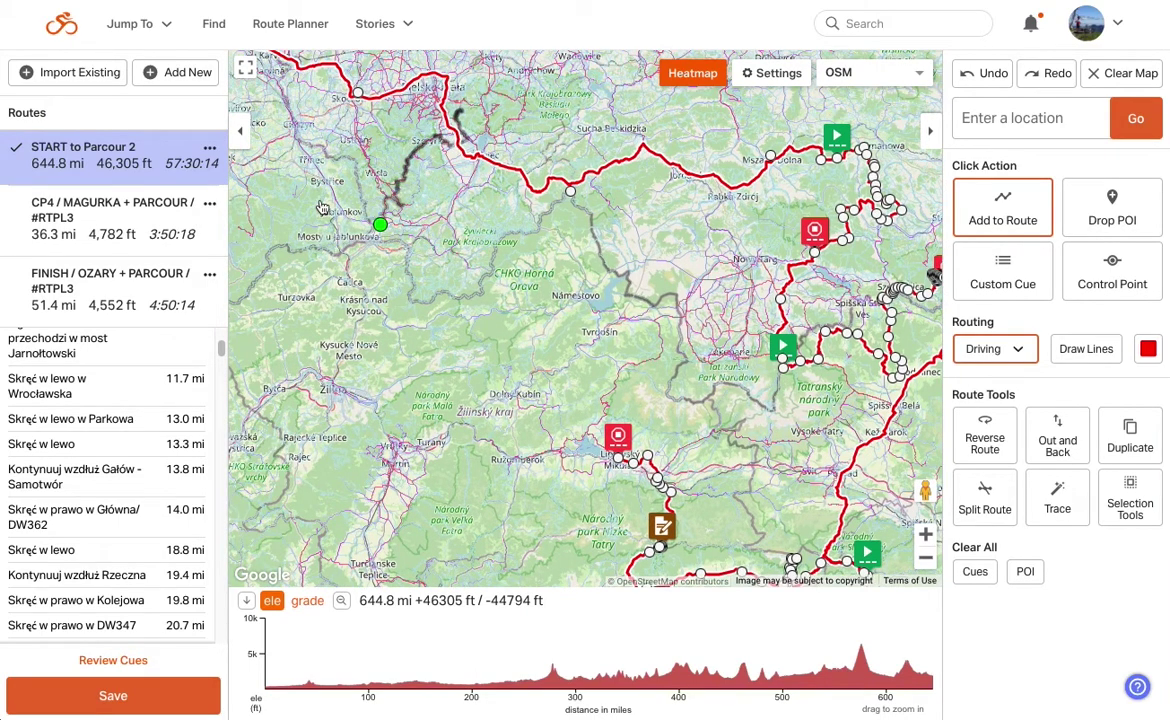
left_click(322, 207)
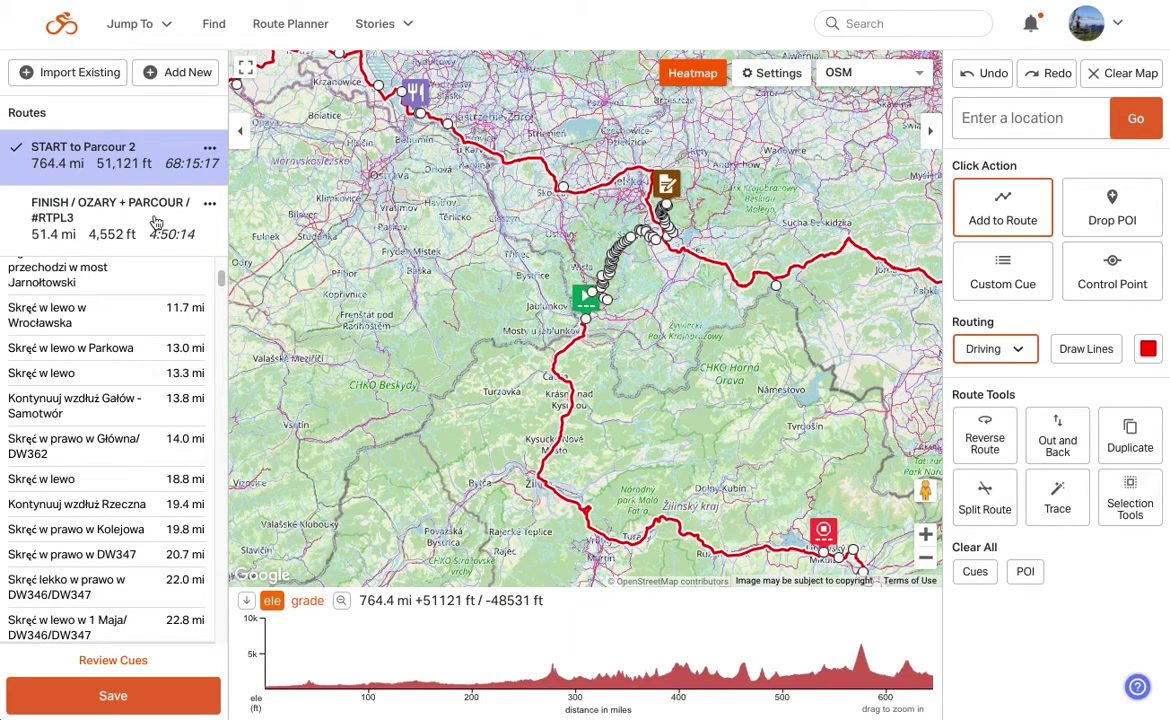
left_click(925, 559)
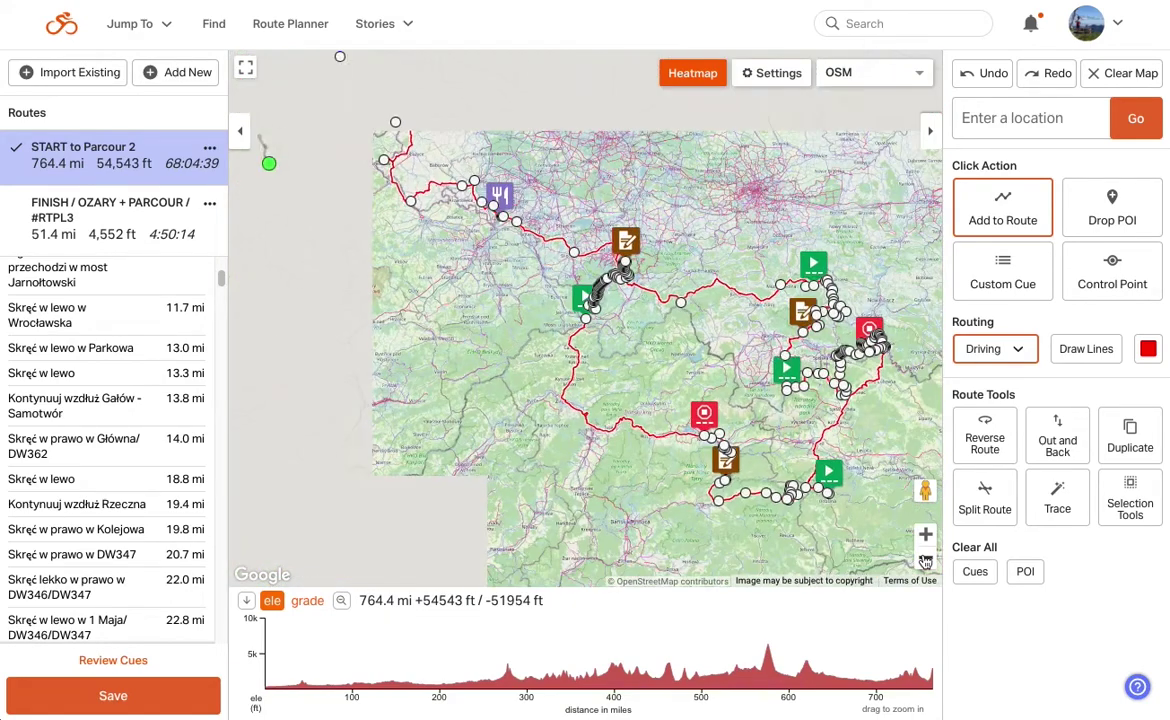
Join the FINISH / OZARY route to the end of START to Parcour 2 and overwrite the saved route with the title RTPL3 Entire Route
left_click_drag(368, 294, 569, 421)
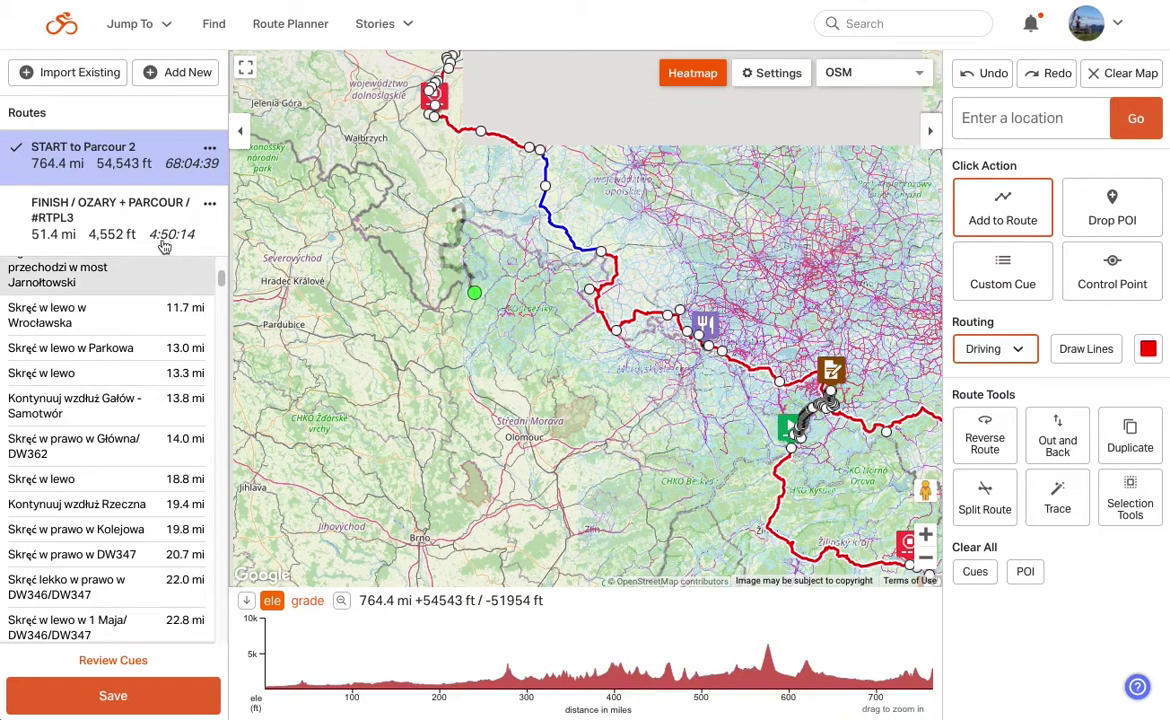
mouse_move(130, 225)
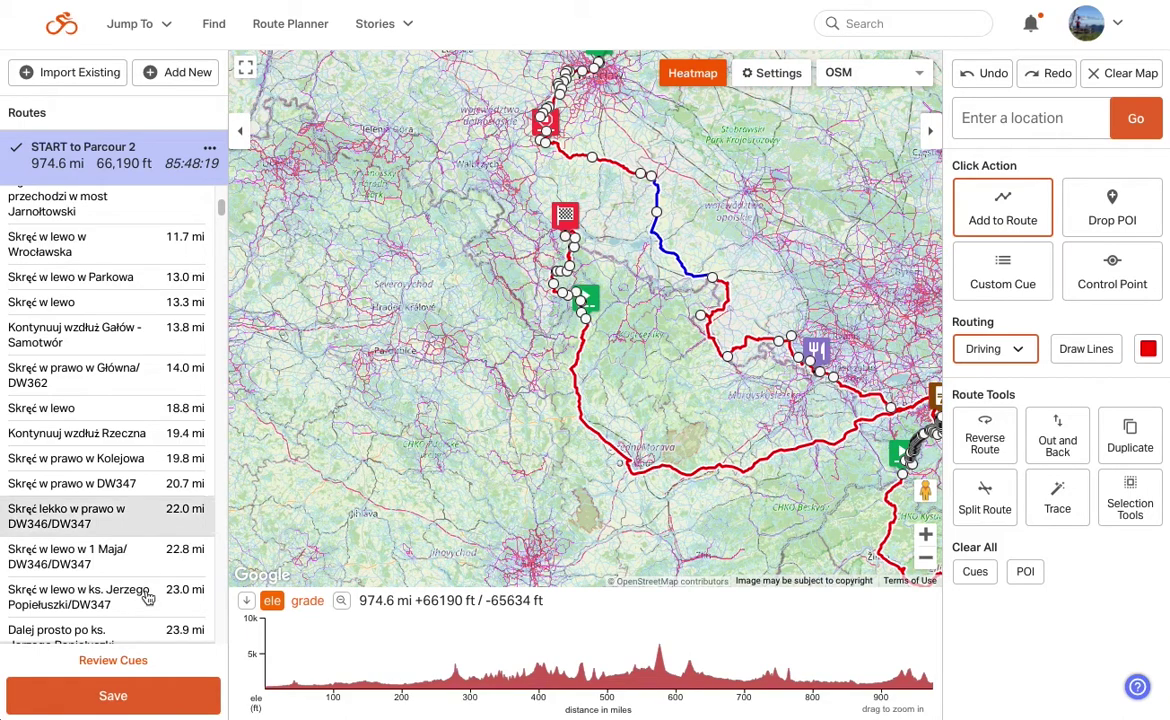
left_click(113, 696)
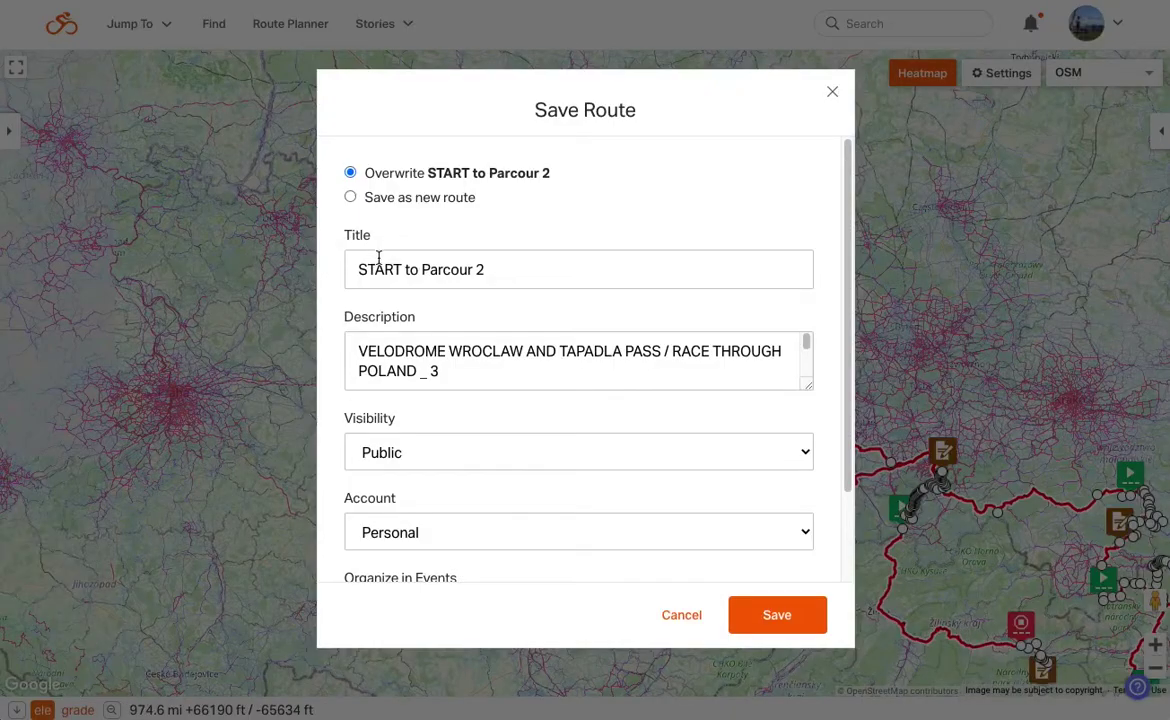
left_click_drag(490, 268, 343, 277)
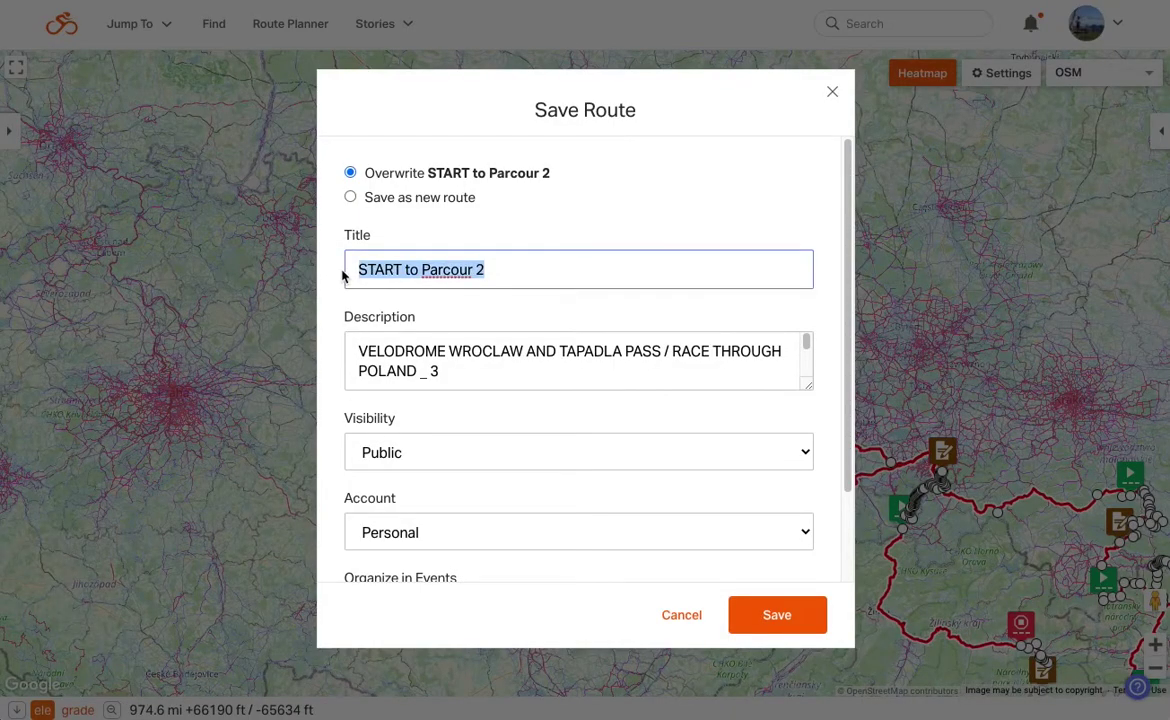
type("RTPL3 Entire Route")
left_click(784, 610)
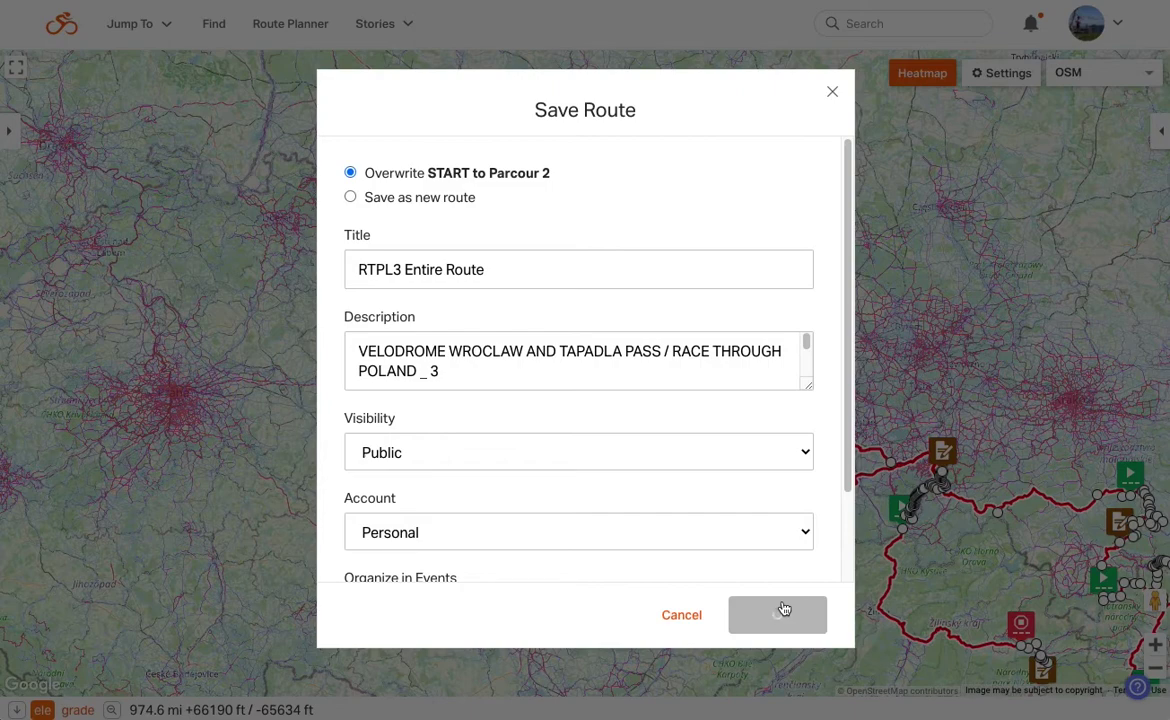
left_click(760, 319)
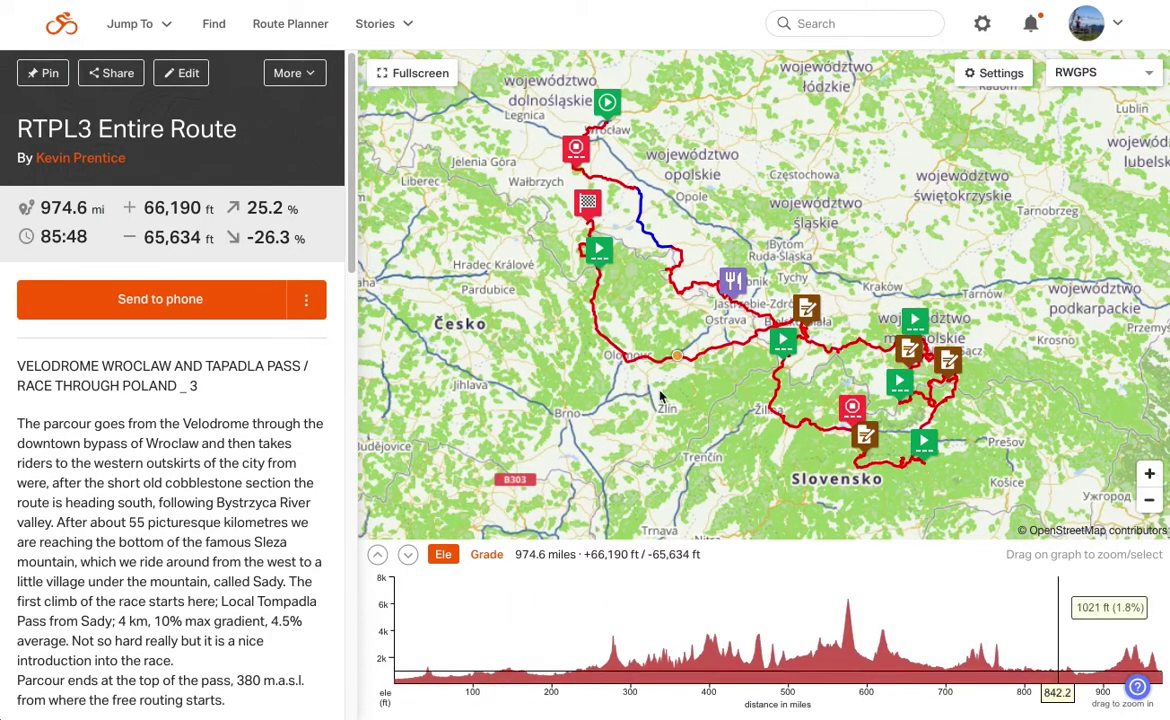
Select the first 78.6 miles of RTPL3 Entire Route on the elevation profile and save them as a new route named RTPL3 Day 1
left_click_drag(724, 258, 832, 364)
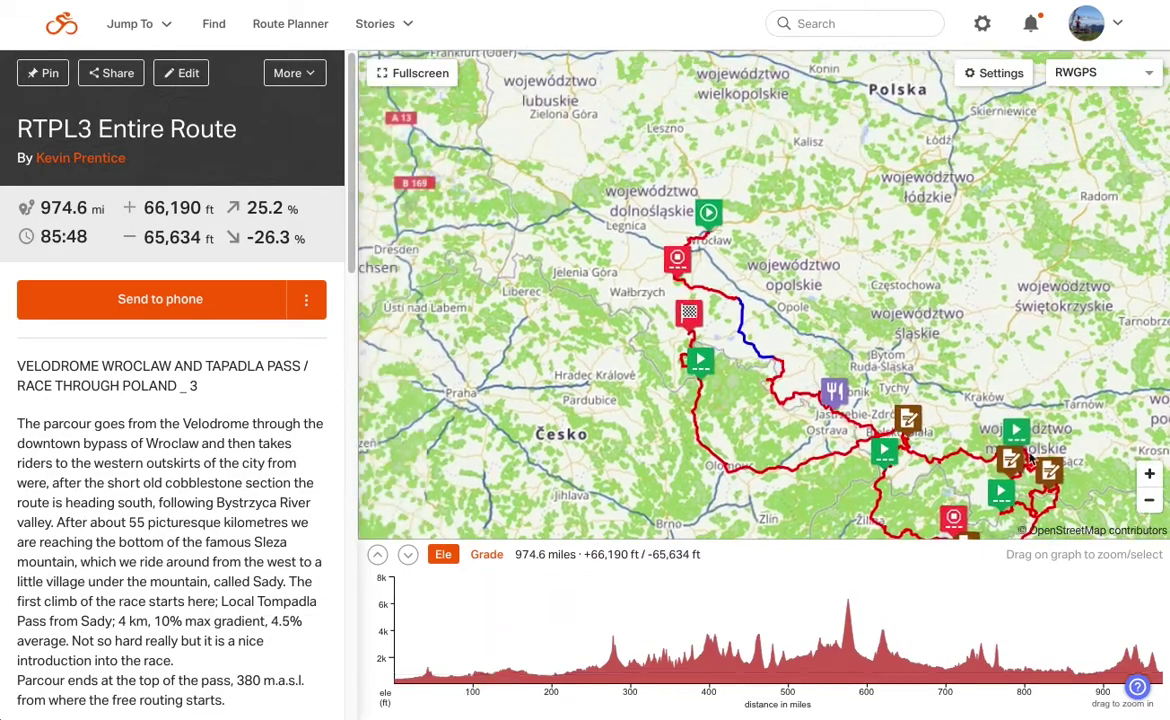
left_click(1149, 474)
left_click_drag(687, 311, 752, 350)
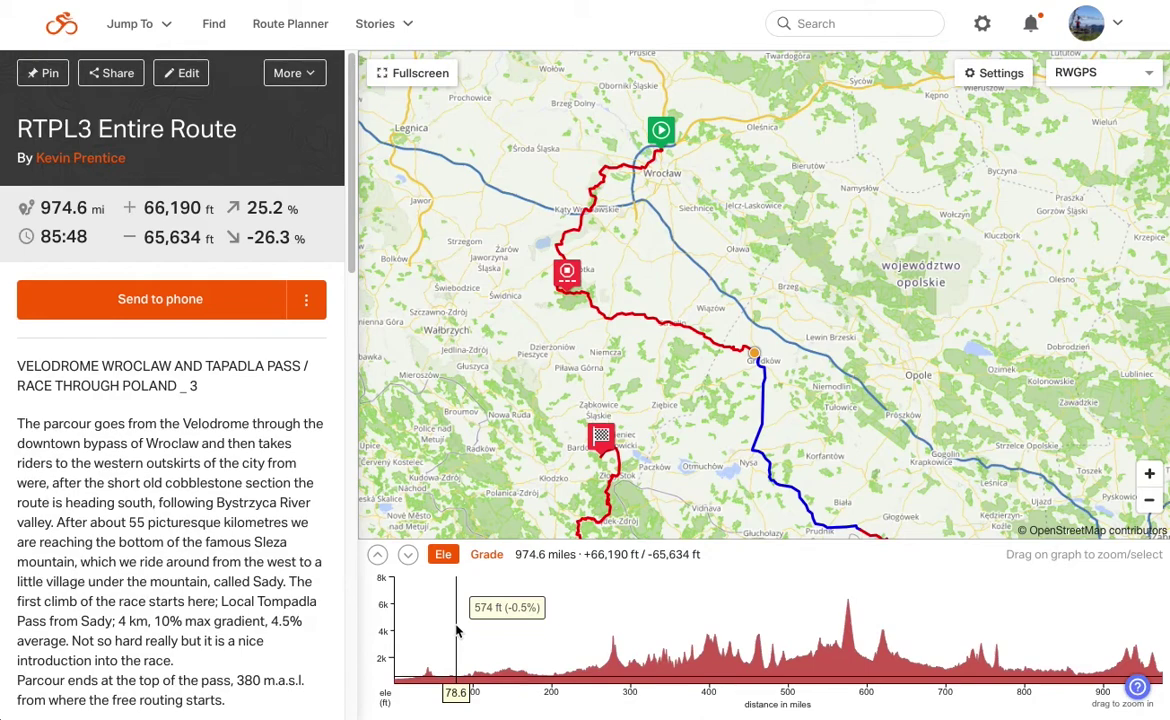
left_click_drag(456, 630, 390, 630)
left_click(1115, 555)
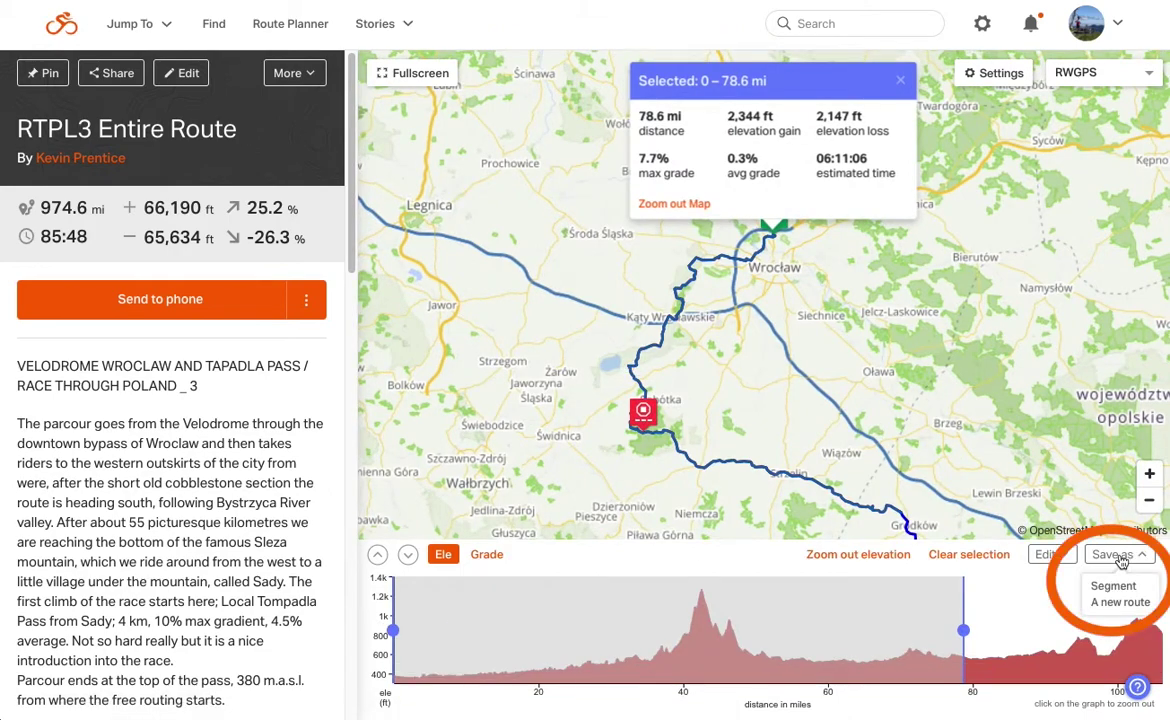
left_click(1118, 601)
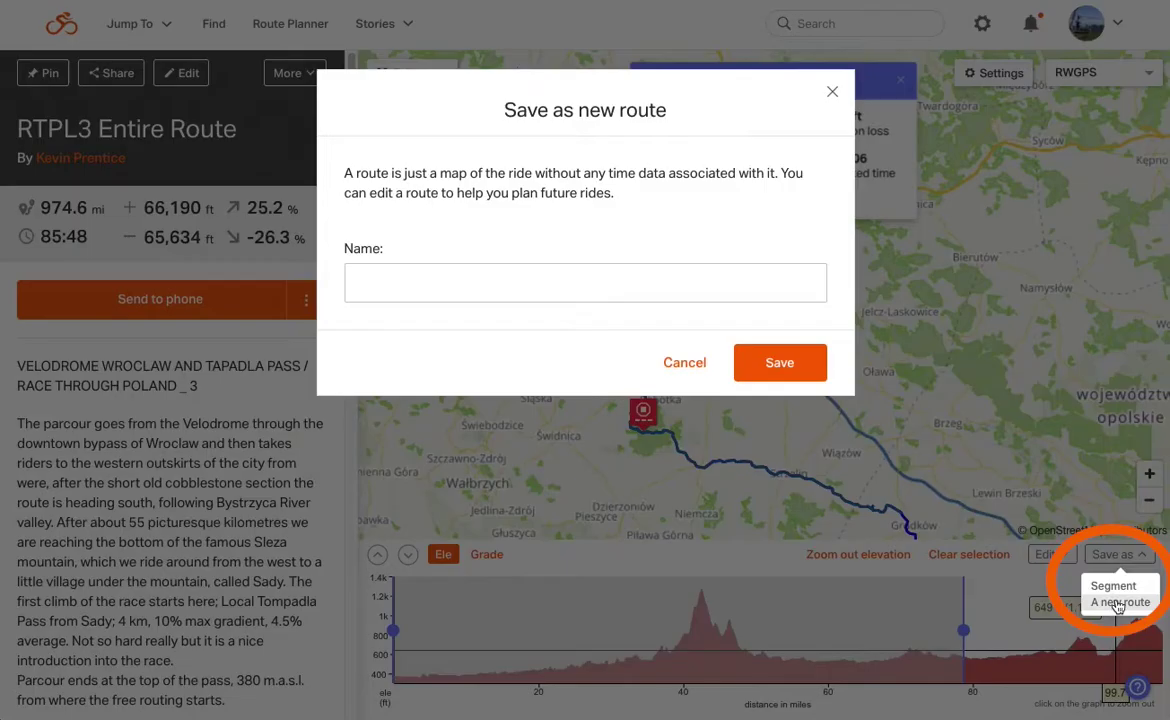
left_click(548, 281)
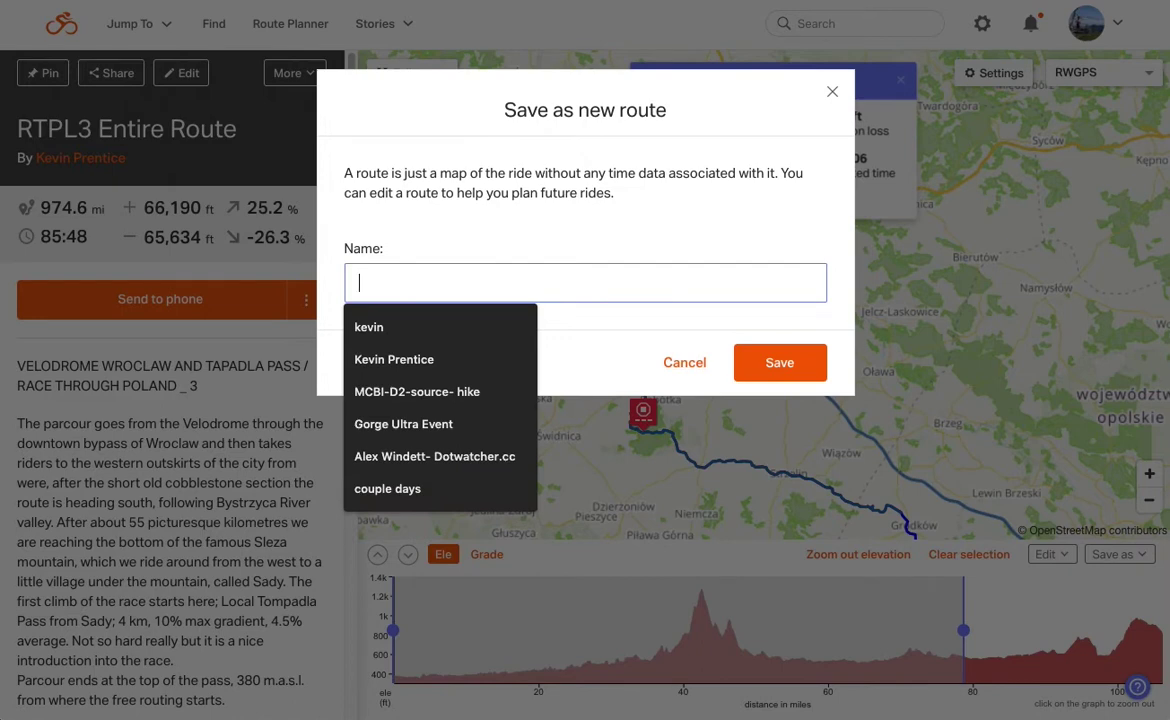
type("RTPL3 Day 1")
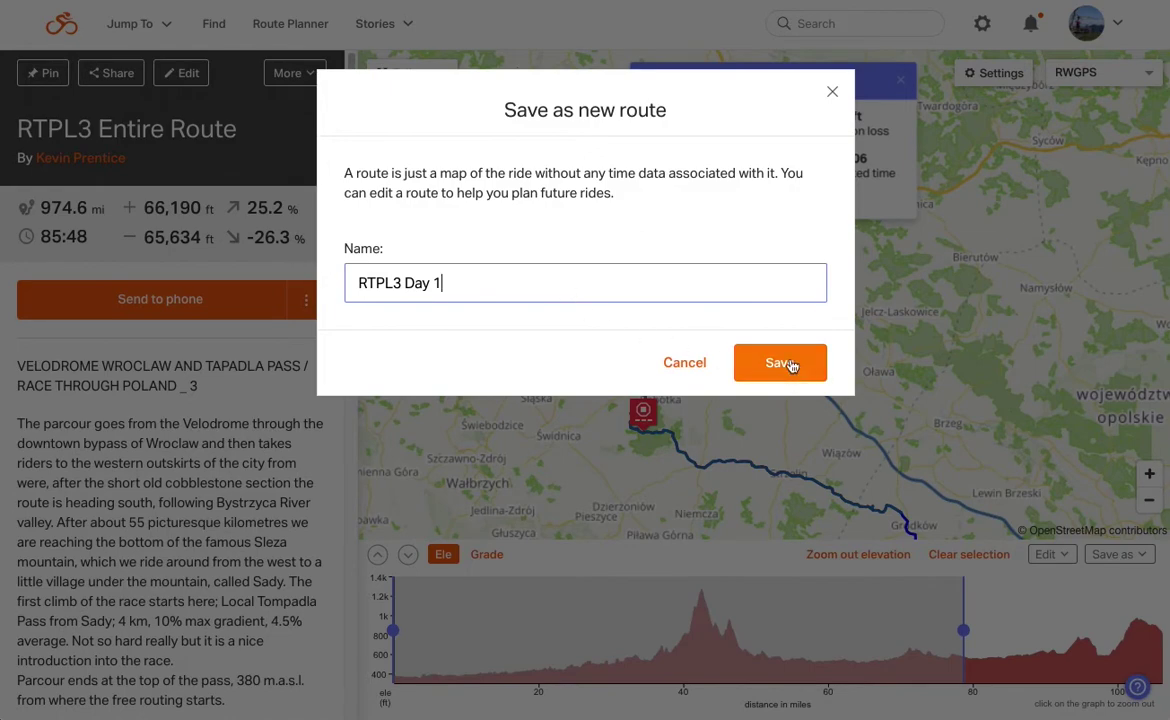
left_click(770, 364)
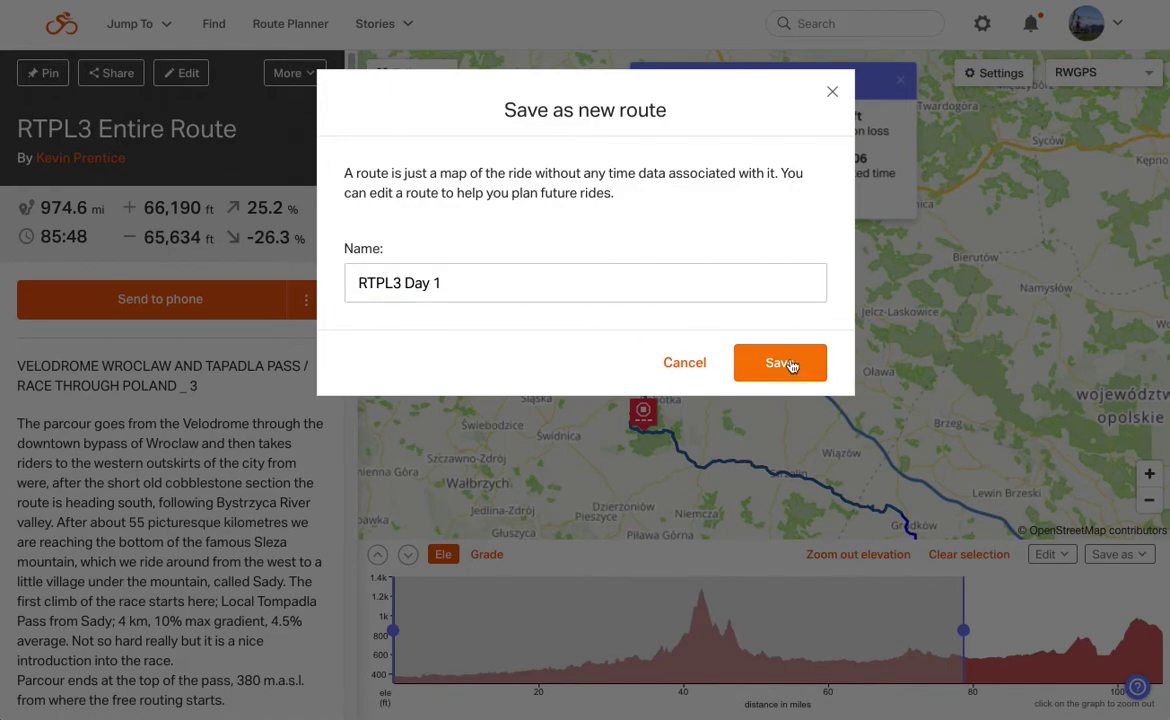
left_click(832, 91)
Clear the selection, select miles 77.5 to 197.9 of the elevation profile and save them as a new route named RTPL3 Day 2
left_click_drag(965, 448, 805, 197)
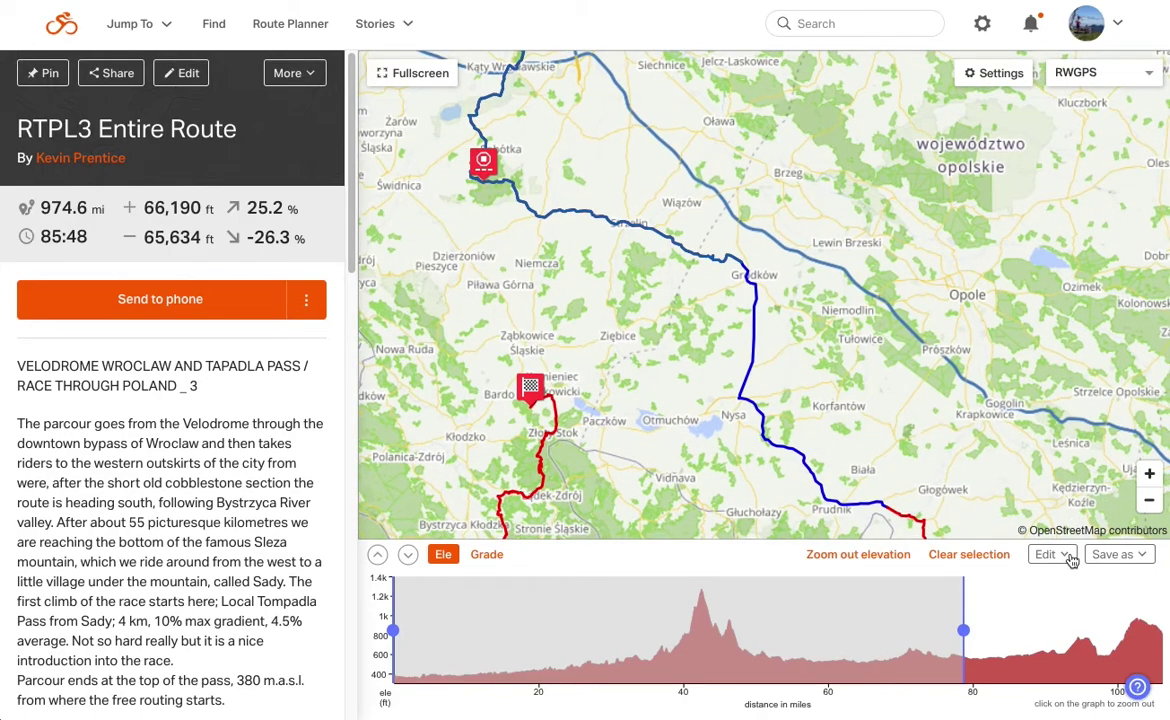
left_click(952, 556)
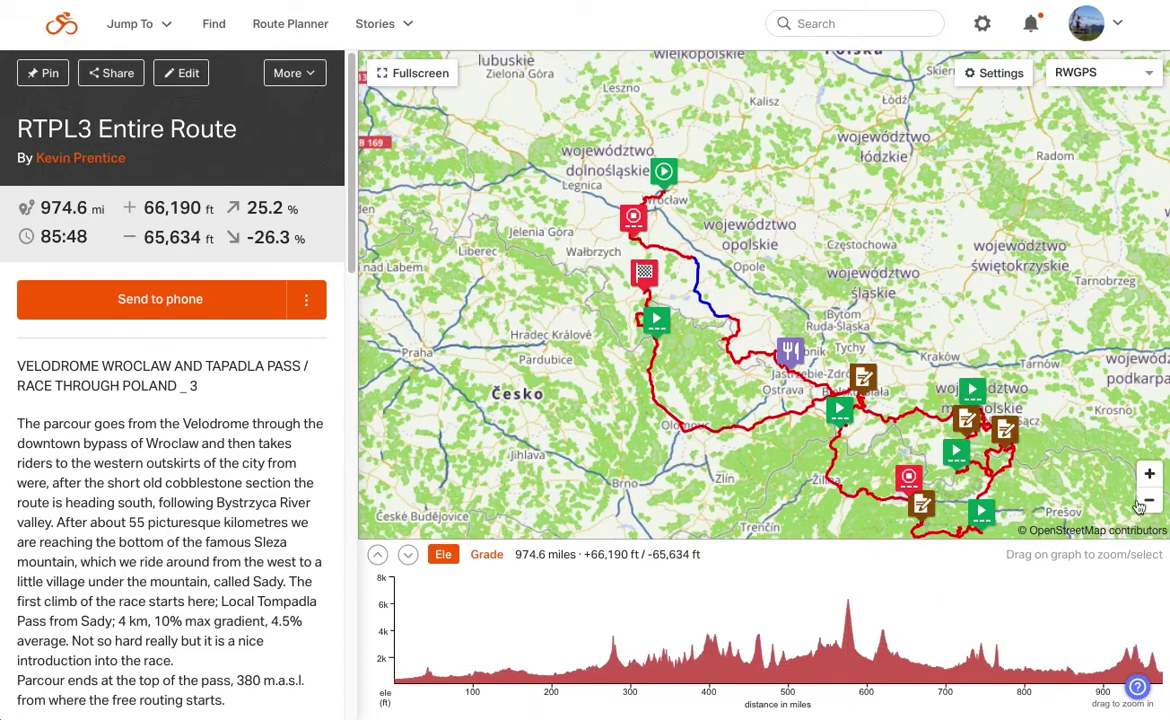
scroll(760, 300, "up", 2)
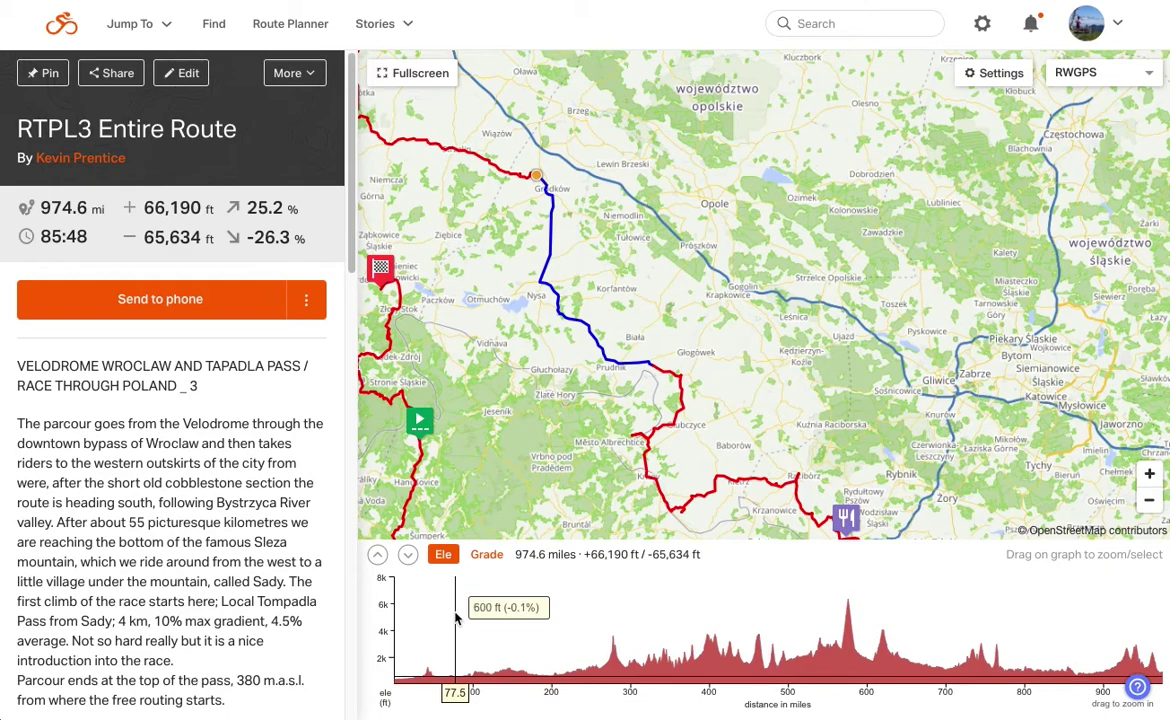
left_click_drag(455, 620, 549, 620)
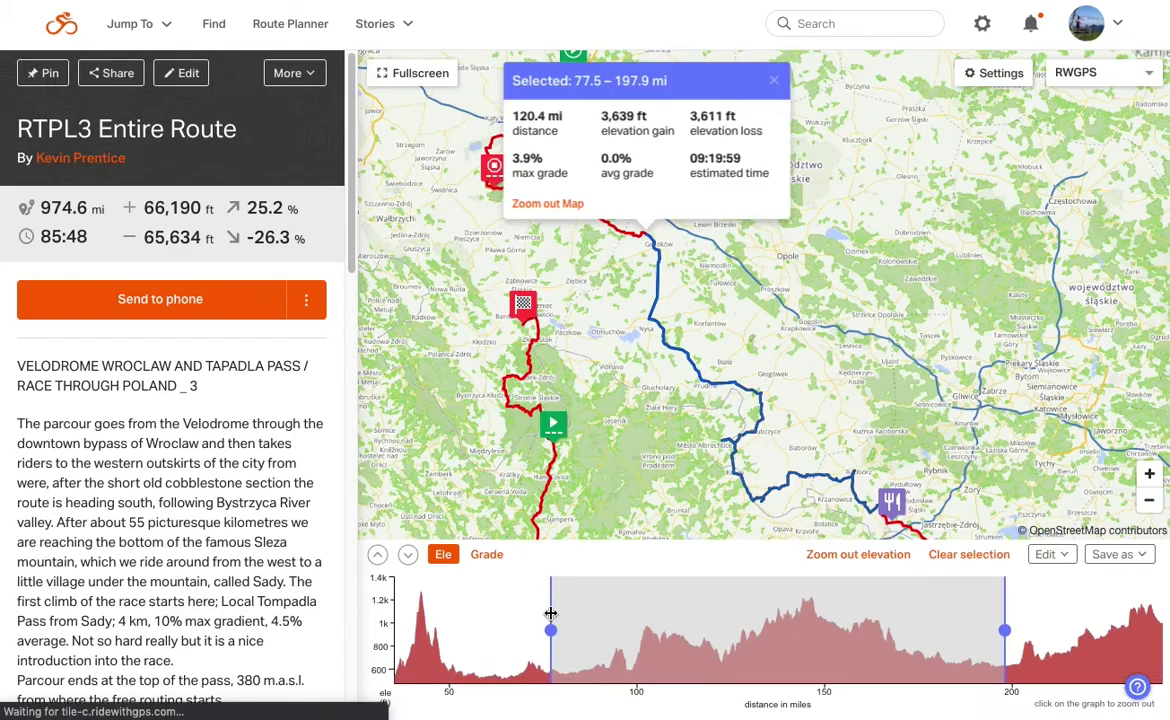
left_click(1113, 554)
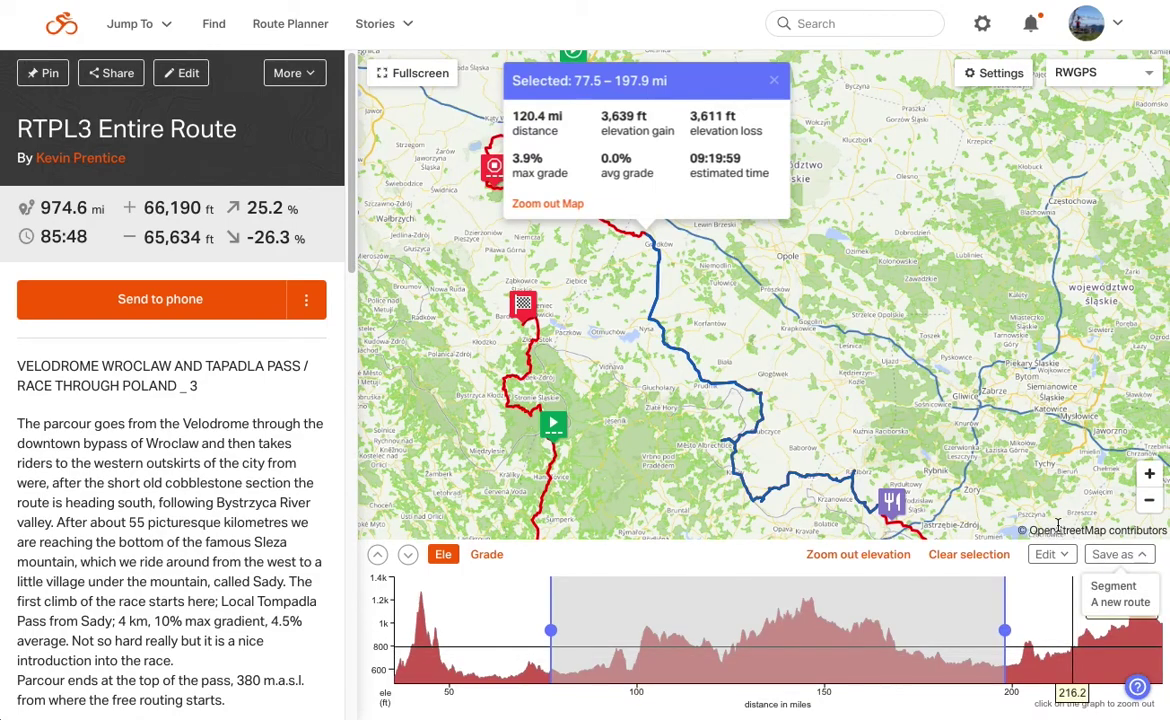
left_click(1120, 601)
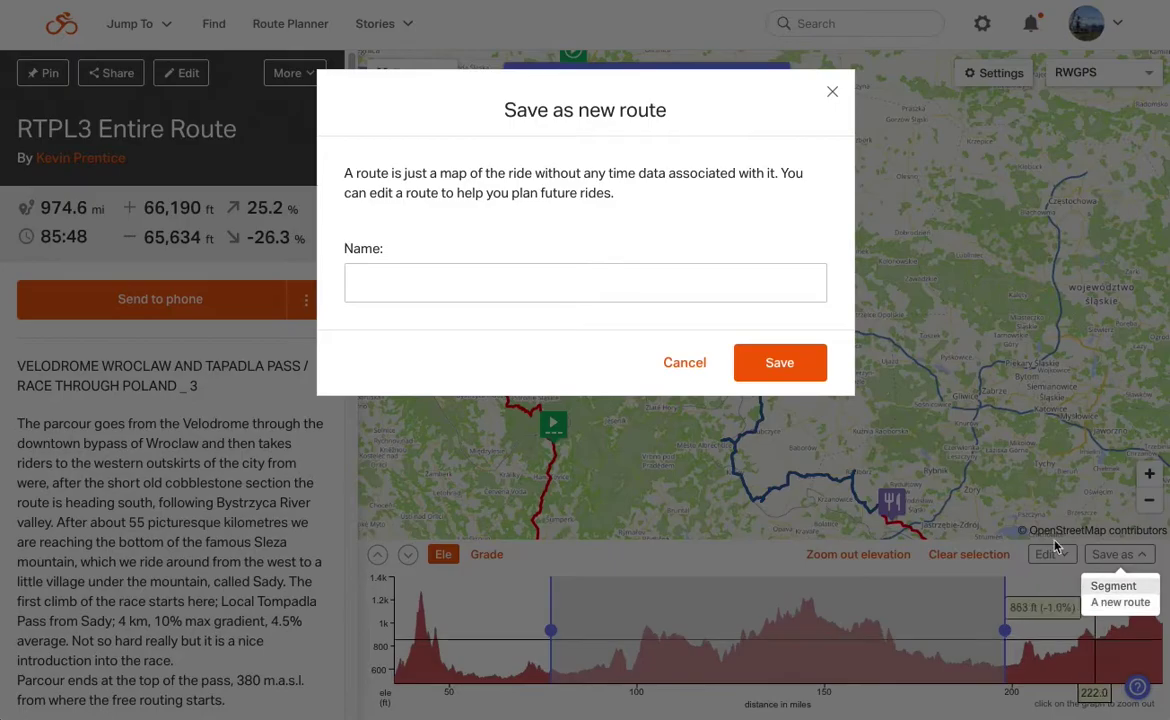
left_click(629, 285)
type("RTP")
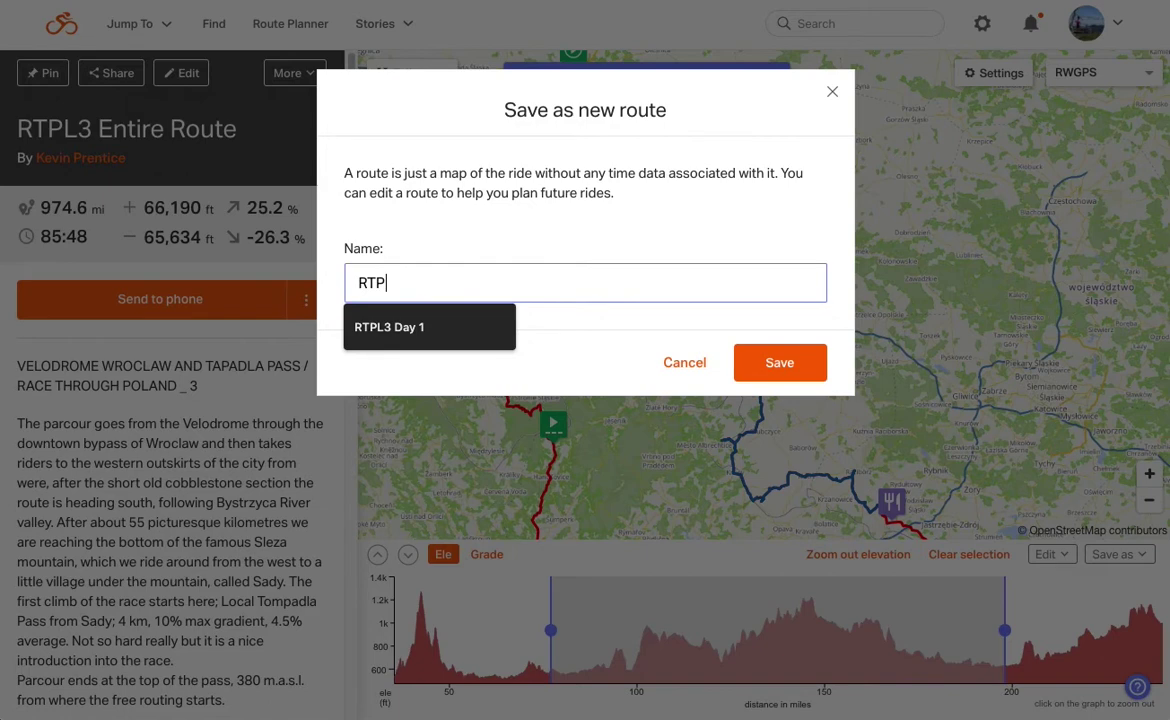
type("L3 Day 2")
left_click(787, 366)
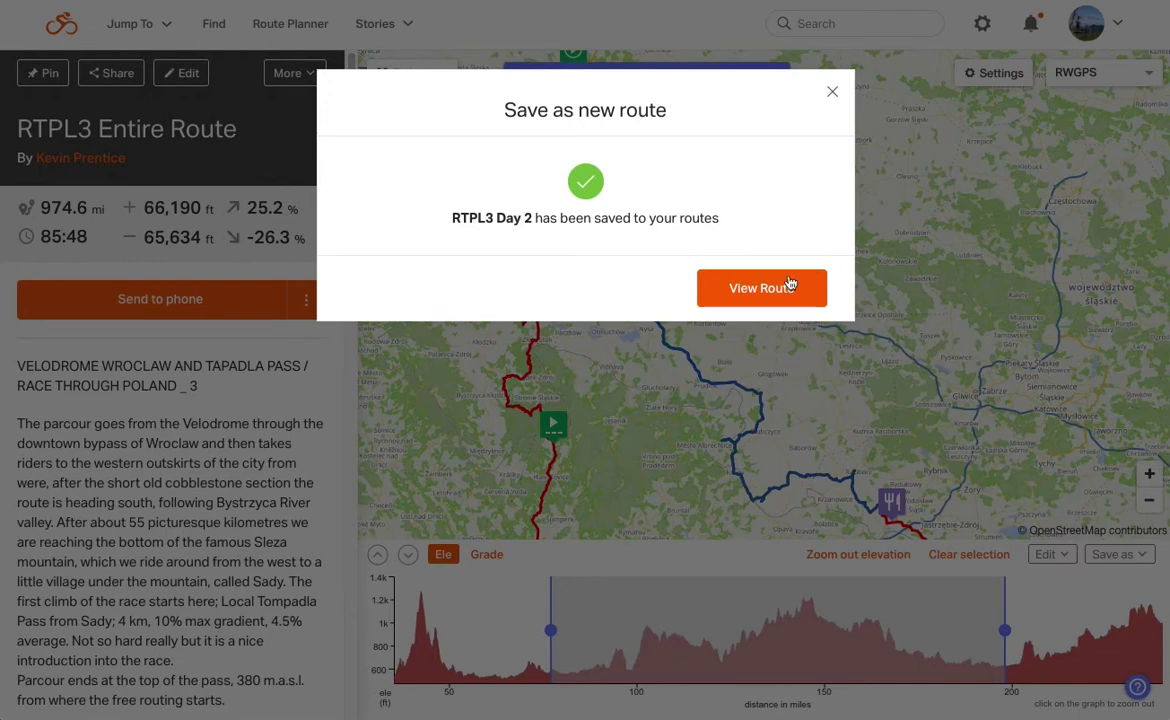
left_click(832, 91)
Create a new collection titled RTPL# Routes, leaving its overview and image empty
left_click(147, 24)
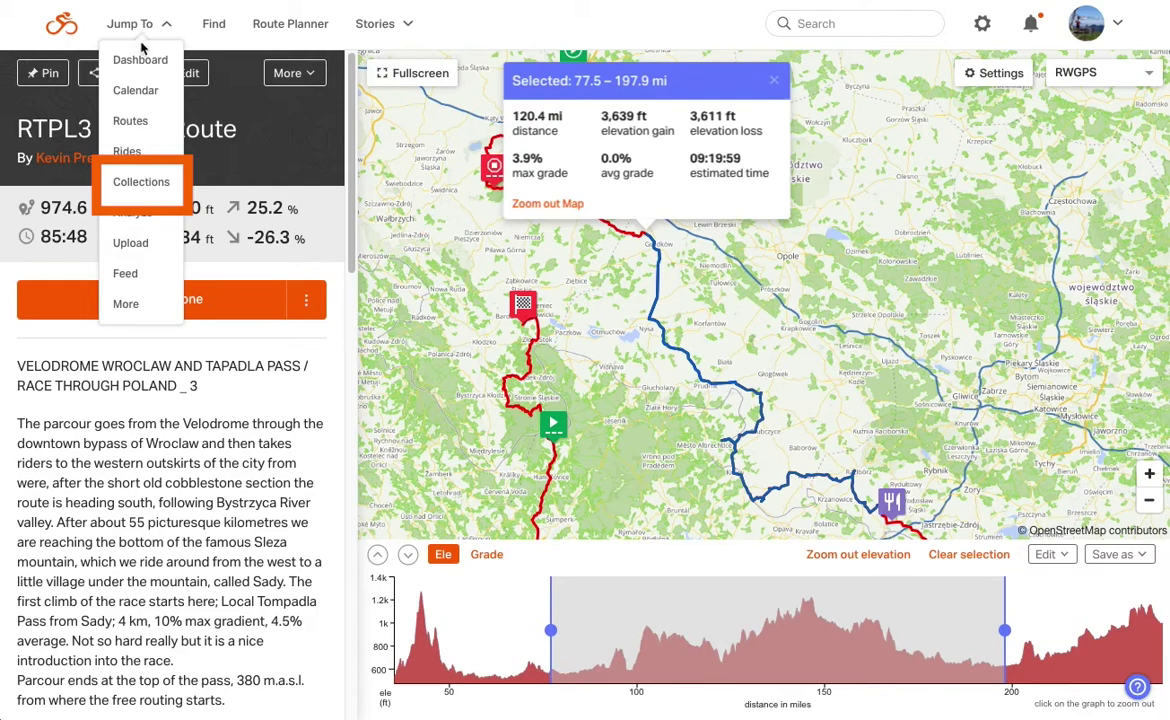
left_click(145, 183)
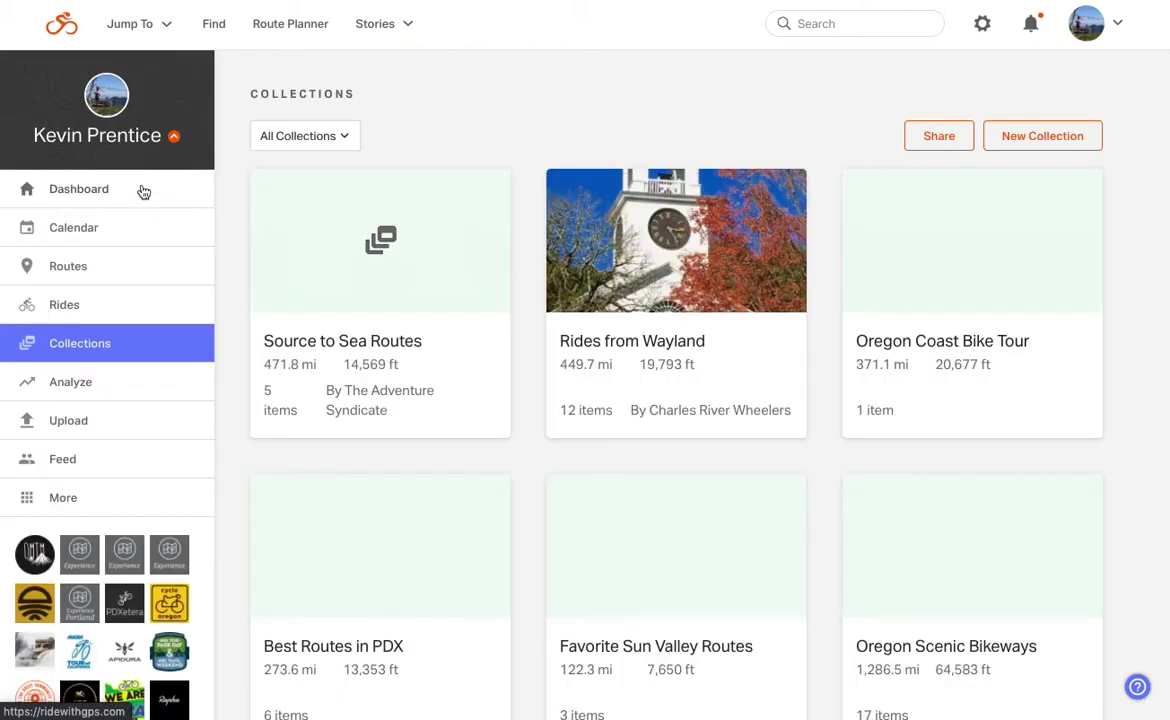
left_click(1033, 138)
left_click(530, 206)
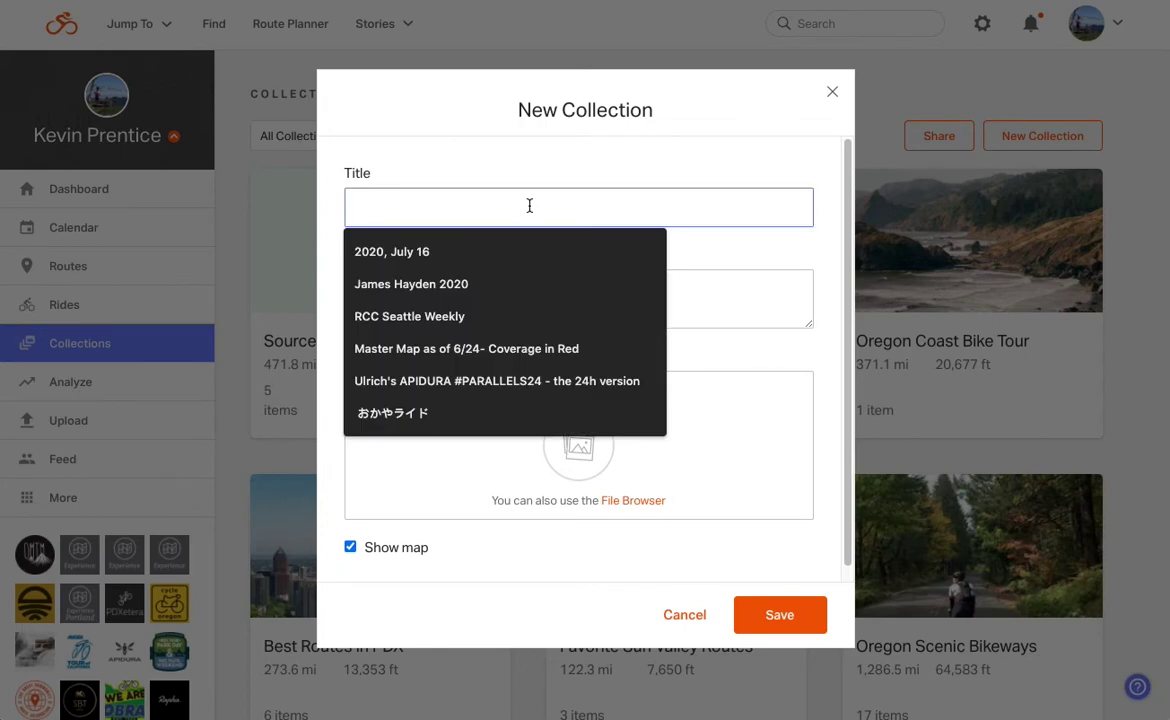
type("RTPL# Routes")
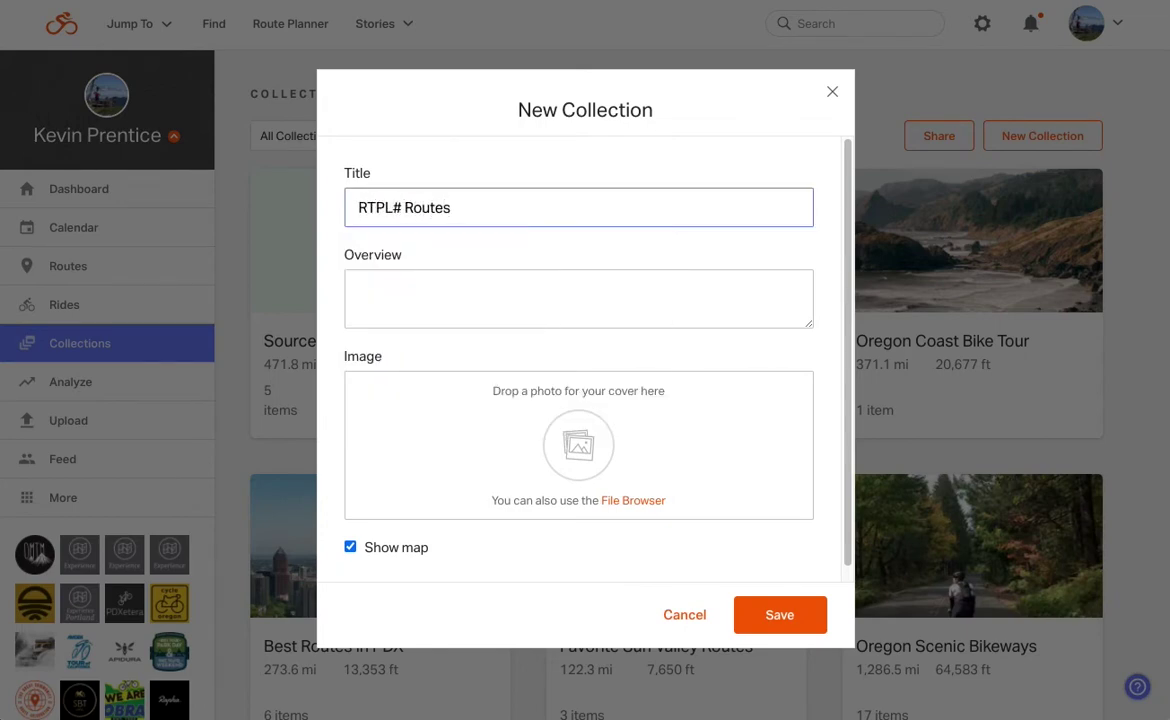
scroll(734, 538, "down", 1)
left_click(778, 617)
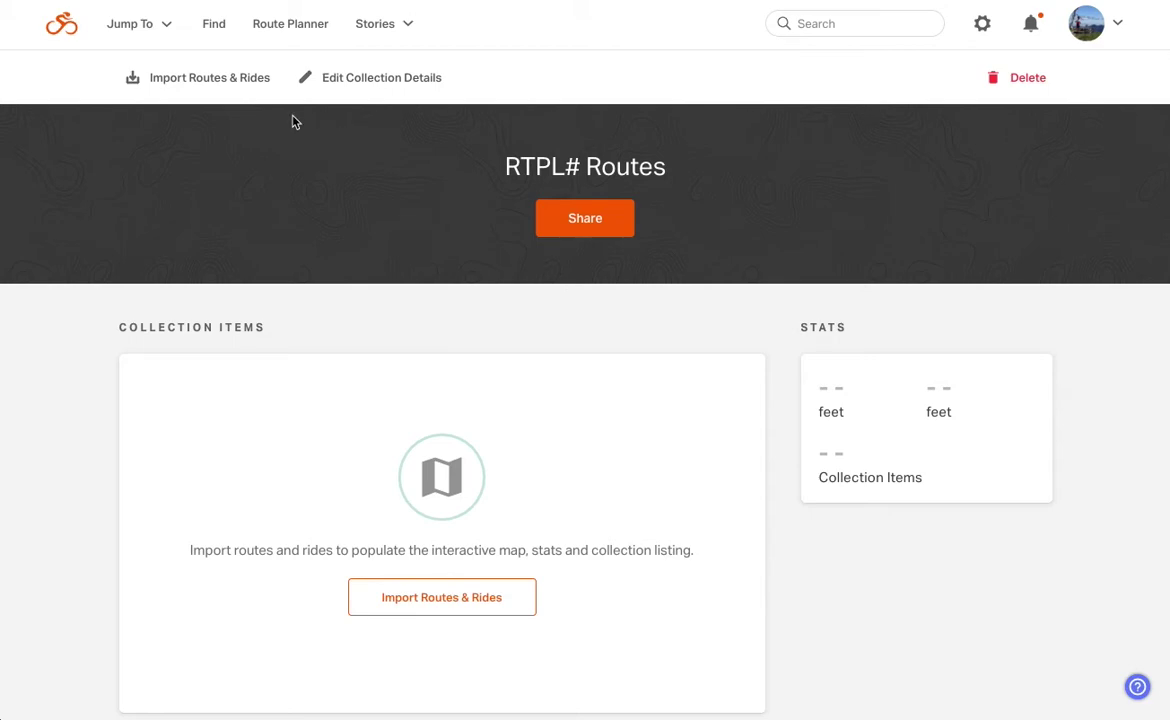
Import RTPL3 Day 1, RTPL3 Day 2 and RTPL3 Entire Route into the RTPL# Routes collection and review its map and route list
left_click(216, 81)
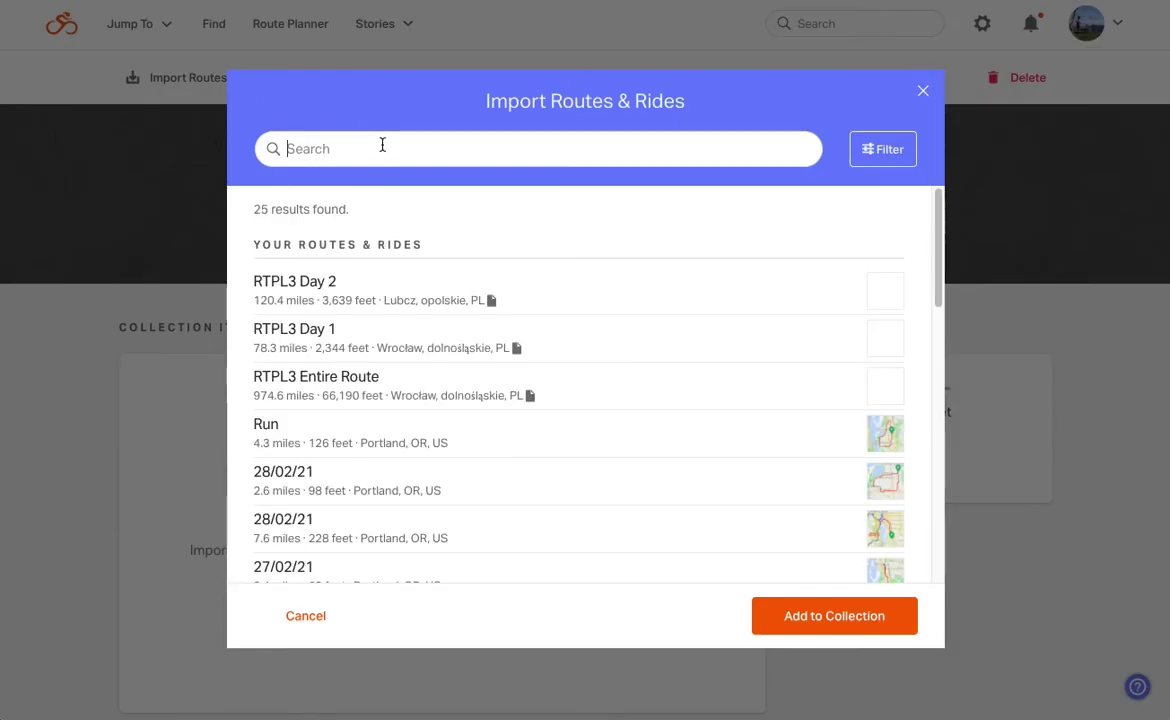
left_click(324, 338)
left_click(321, 290)
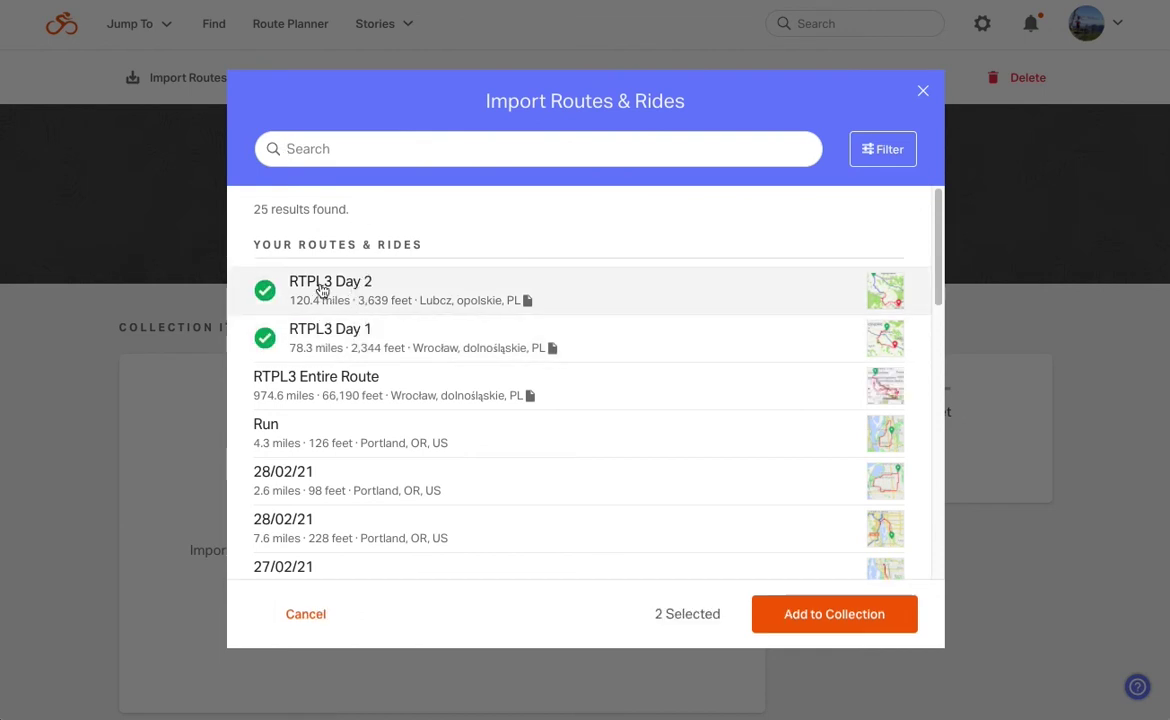
left_click(346, 390)
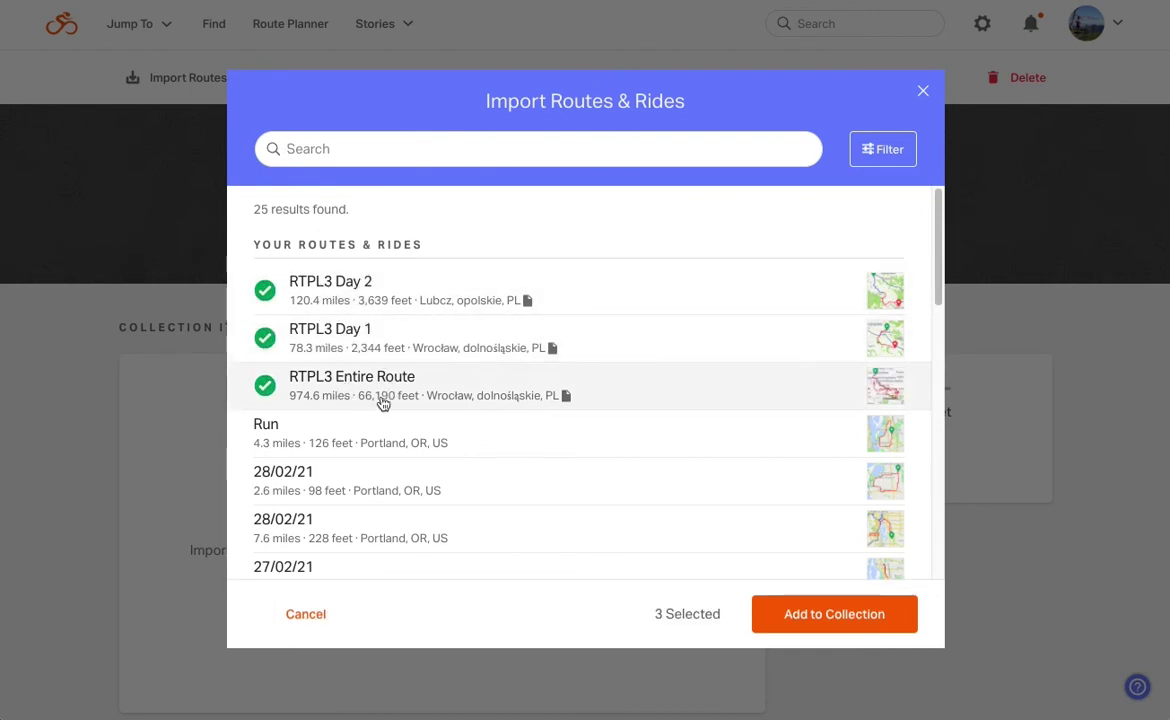
left_click(843, 615)
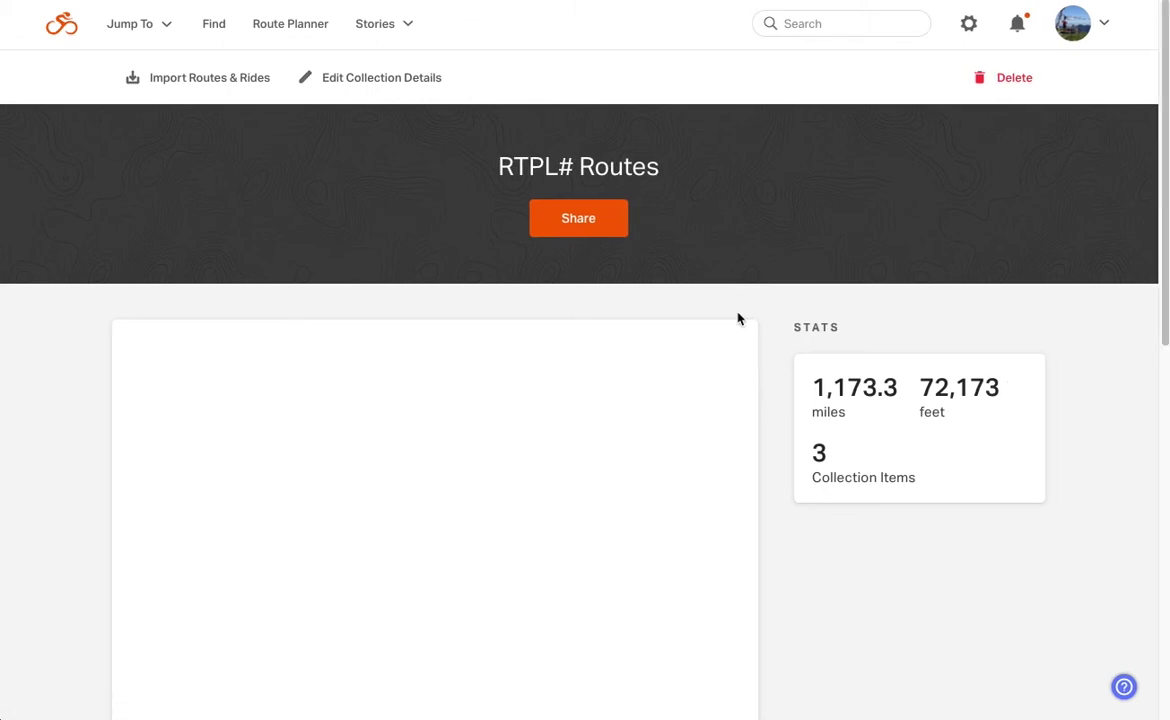
scroll(771, 444, "down", 5)
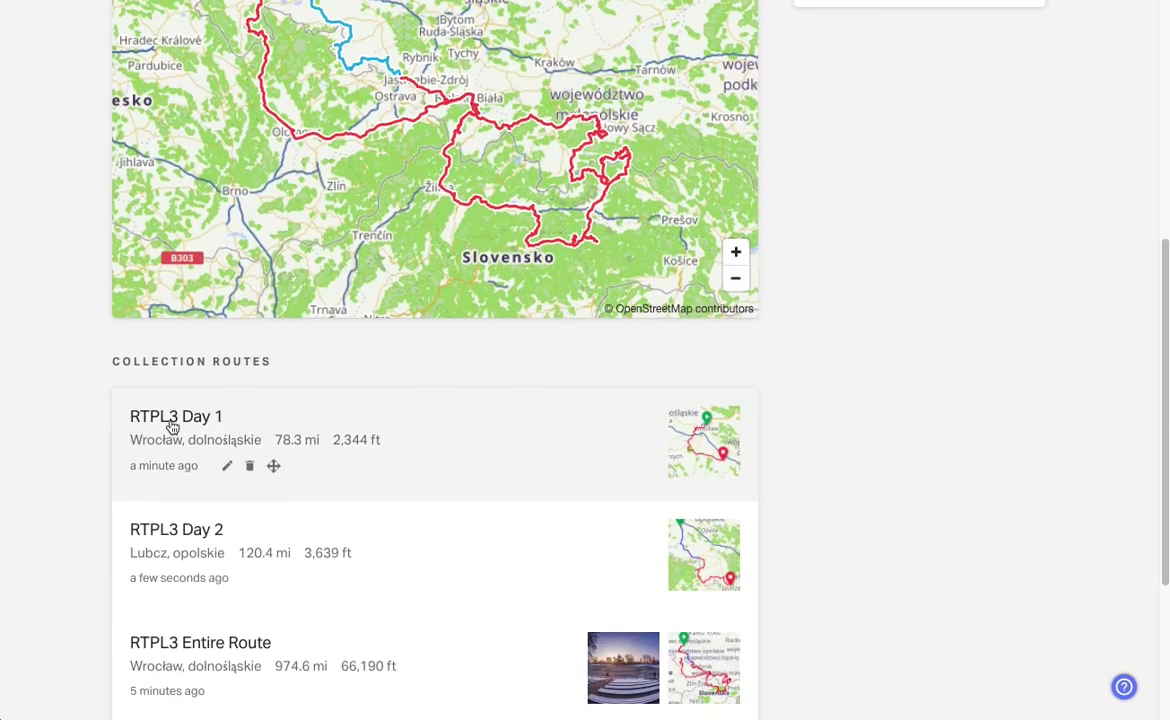
scroll(162, 545, "down", 2)
scroll(162, 541, "up", 7)
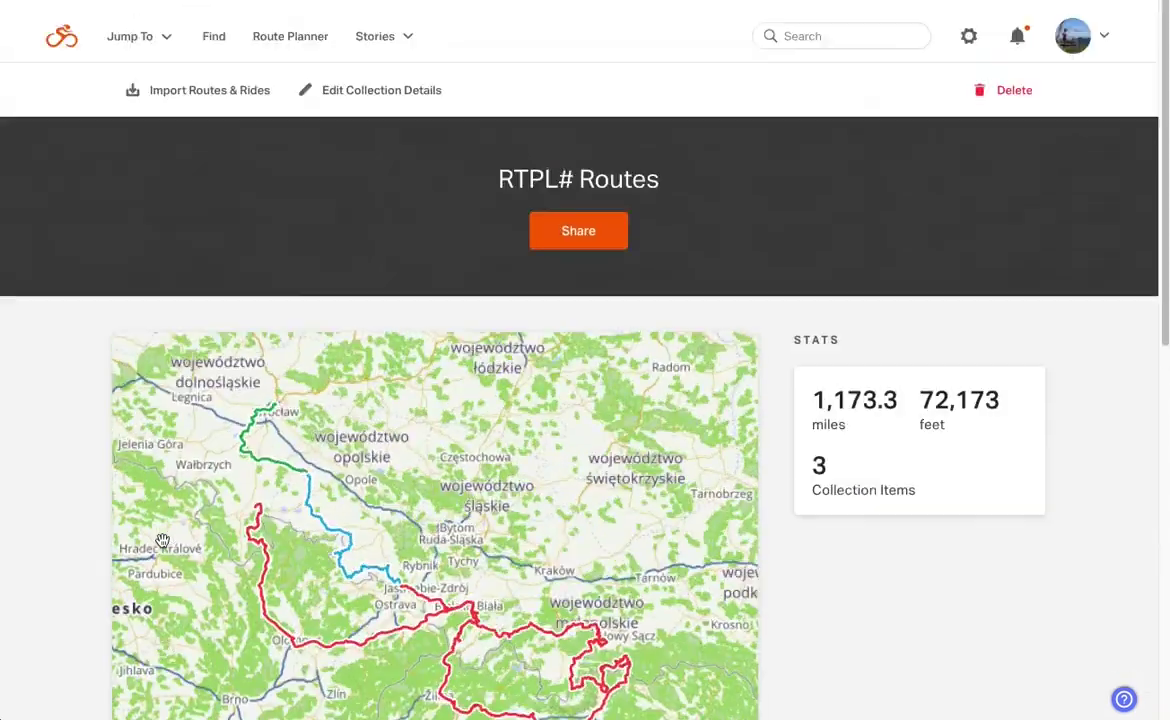